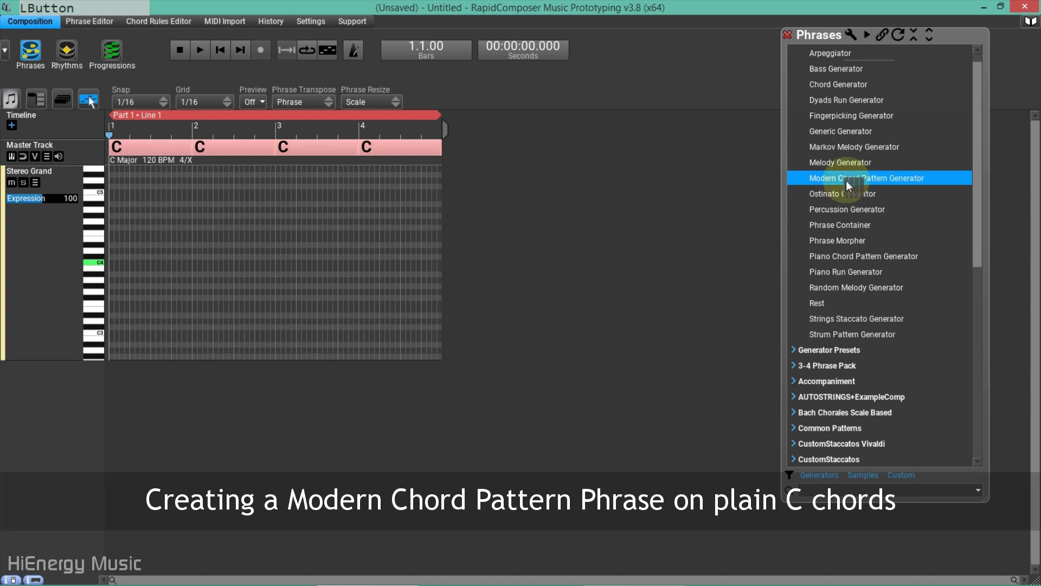
Step: Add a Modern Chord Pattern Generator phrase to the Stereo Grand track, close the phrase browser and play the phrase
{"action": "left_click_drag", "start_coordinate": [530, 214], "coordinate": [28, 249]}
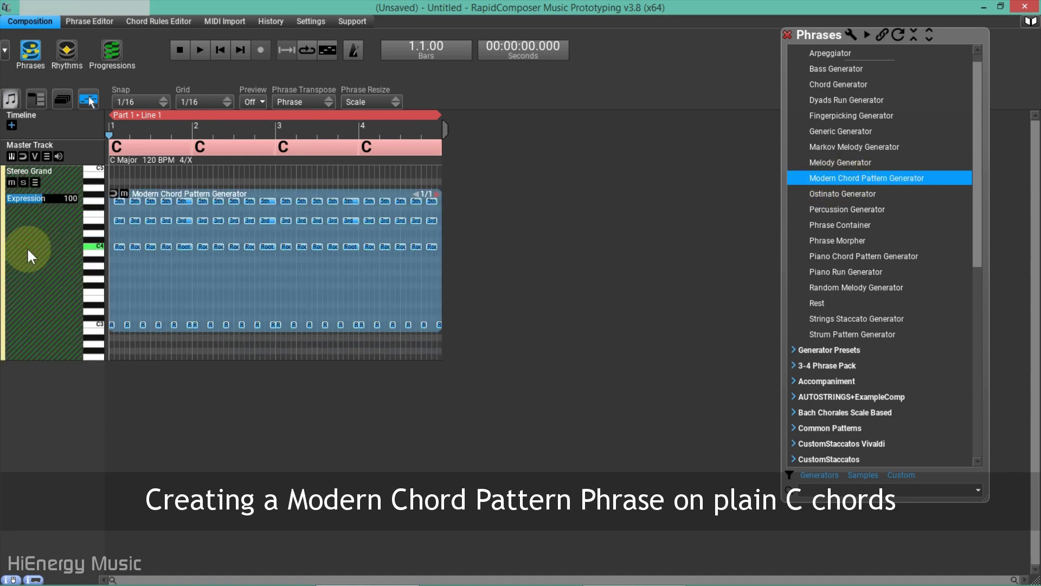
{"action": "left_click", "coordinate": [787, 34]}
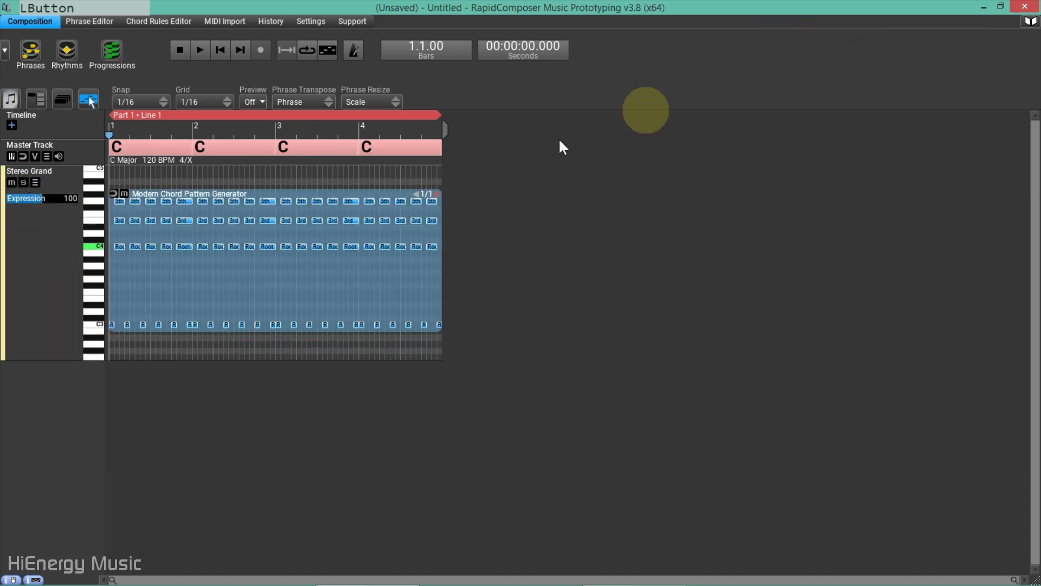
{"action": "left_click", "coordinate": [200, 49]}
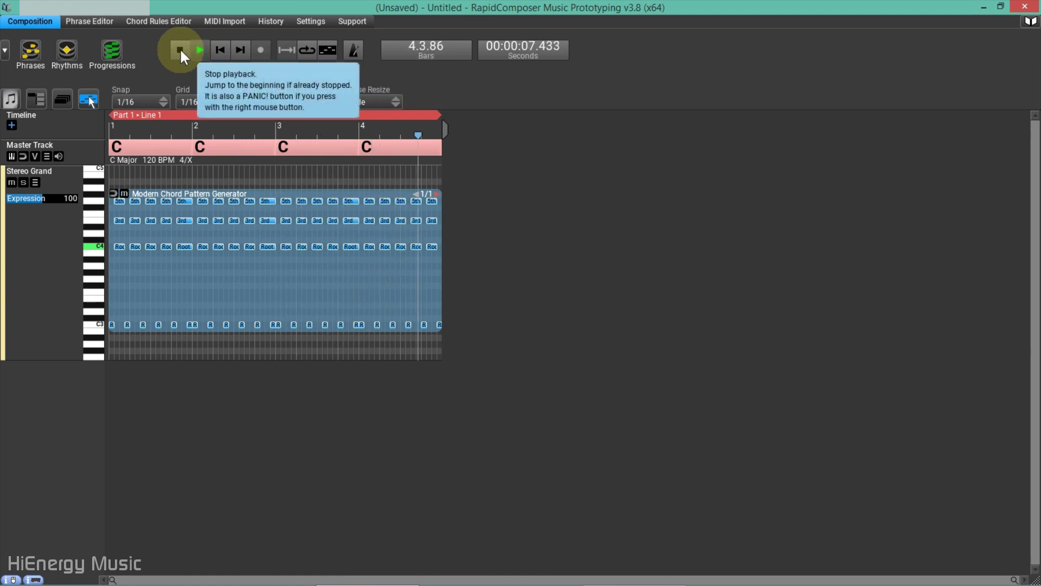
{"action": "left_click", "coordinate": [180, 48]}
Step: Set the generator phrase's rhythm complexity to Medium and turn on Auto-Apply
{"action": "left_click", "coordinate": [250, 272]}
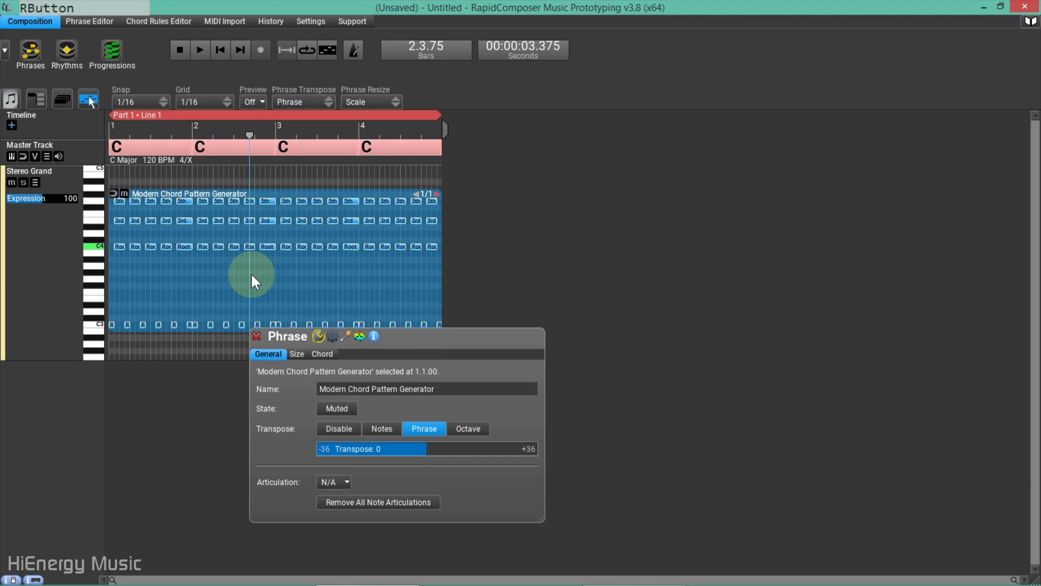
{"action": "left_click", "coordinate": [357, 332]}
{"action": "left_click_drag", "start_coordinate": [490, 341], "coordinate": [690, 43]}
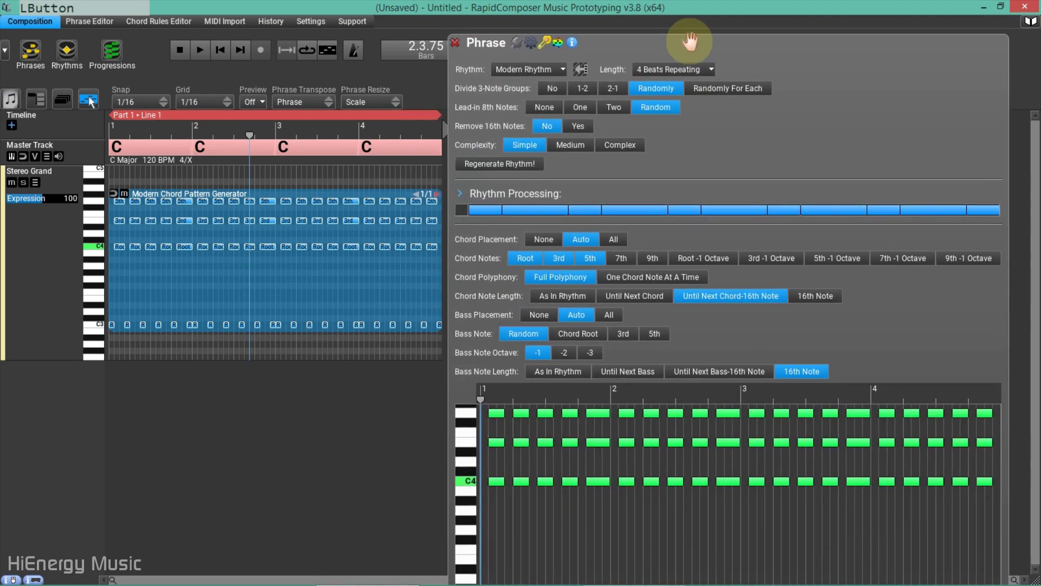
{"action": "left_click", "coordinate": [579, 144]}
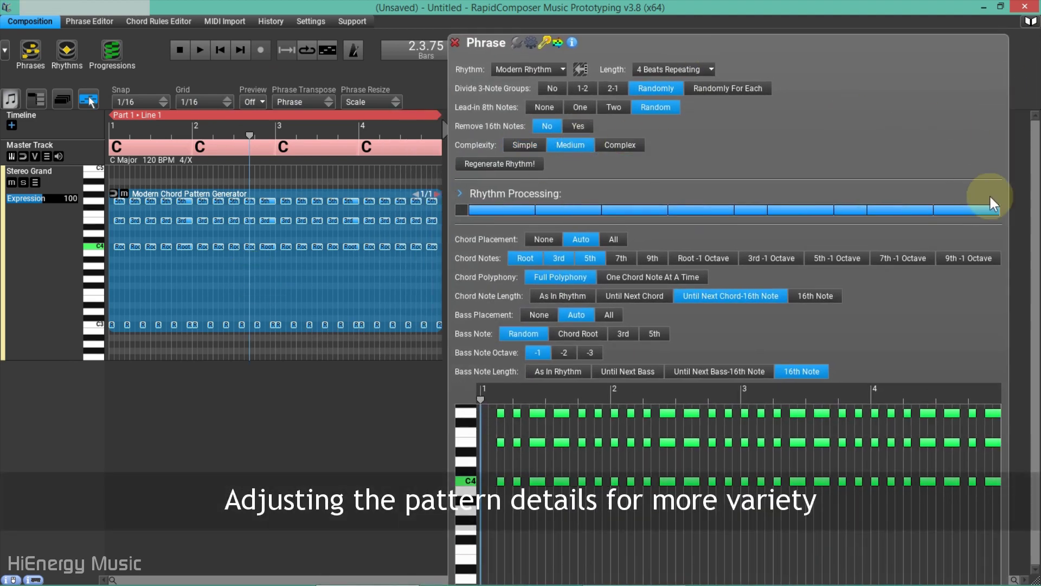
{"action": "left_click_drag", "start_coordinate": [1003, 281], "coordinate": [996, 127]}
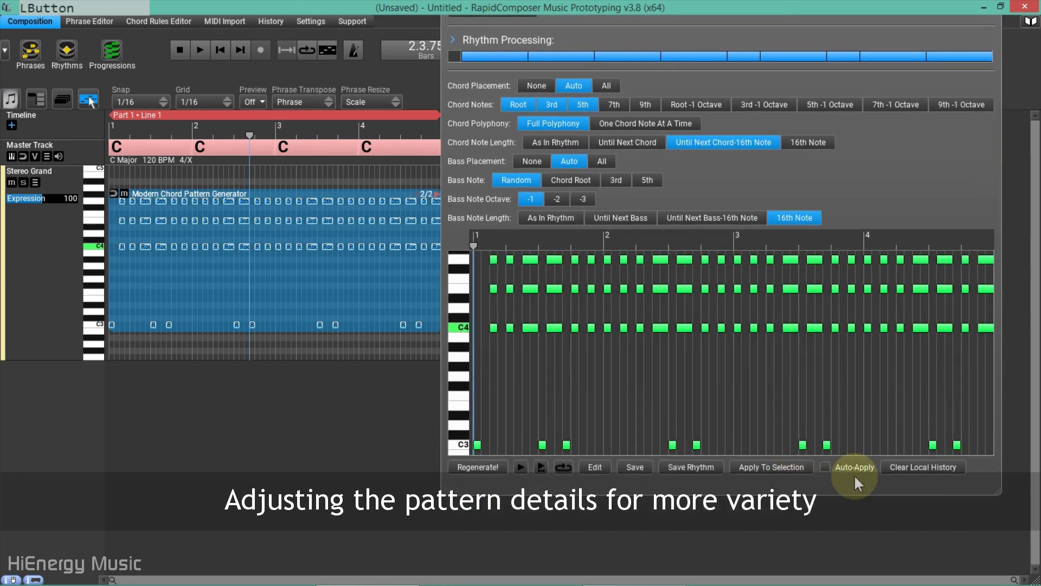
{"action": "left_click", "coordinate": [825, 466]}
Step: Play the Medium-complexity pattern from the beginning of the composition
{"action": "left_click_drag", "start_coordinate": [672, 21], "coordinate": [794, 60]}
{"action": "left_click", "coordinate": [220, 48]}
{"action": "left_click", "coordinate": [201, 47]}
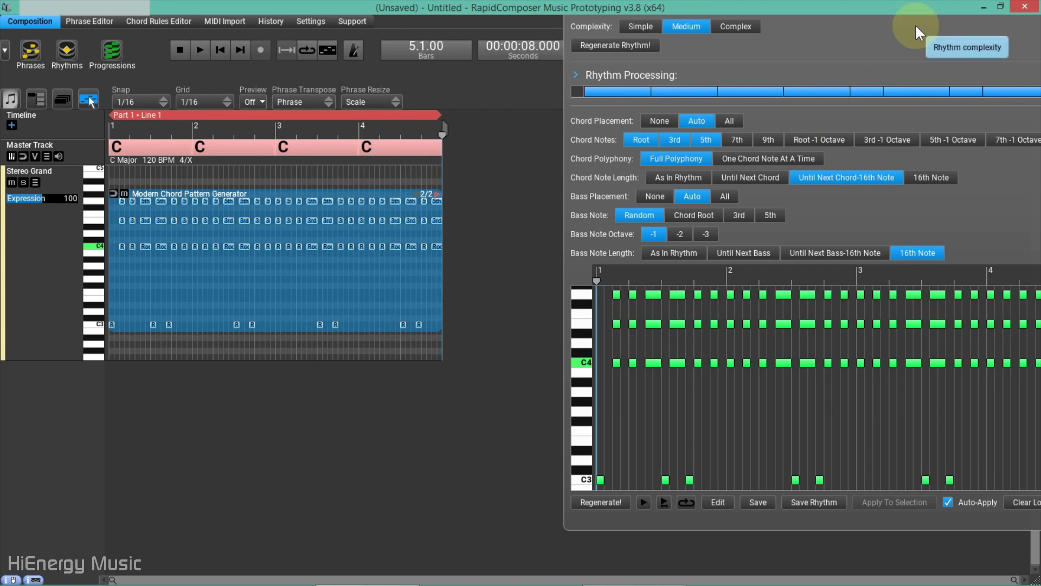
Step: Set the generator's rhythm length to Phrase Length and play the new pattern from the start
{"action": "left_click_drag", "start_coordinate": [916, 24], "coordinate": [767, 155]}
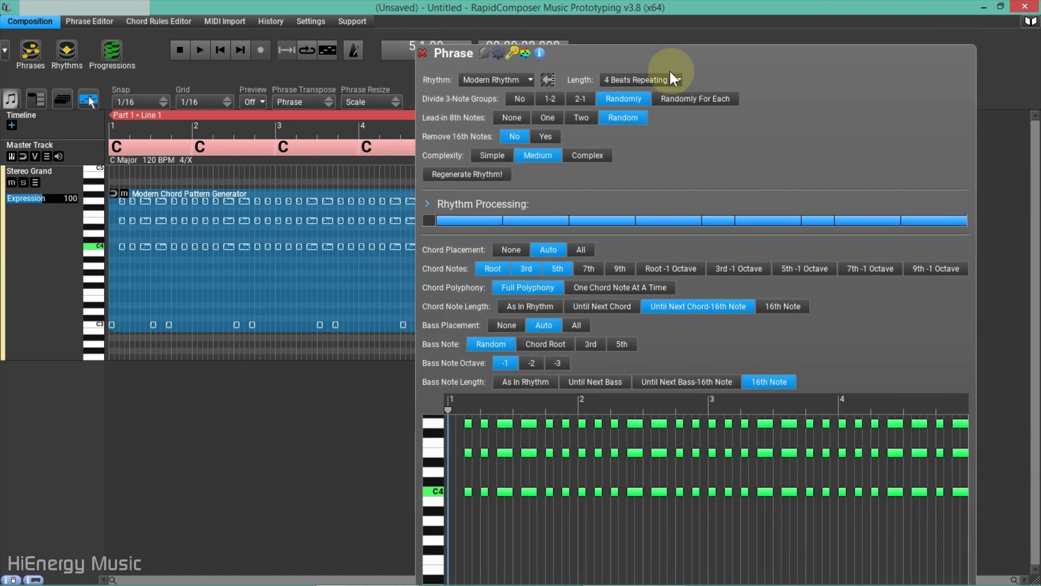
{"action": "left_click", "coordinate": [666, 77]}
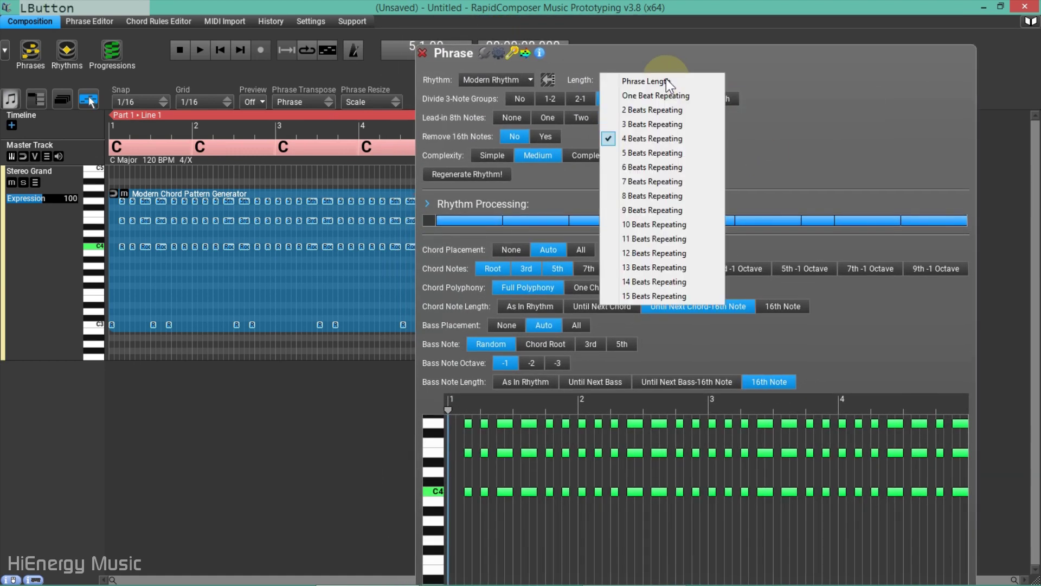
{"action": "left_click", "coordinate": [676, 84]}
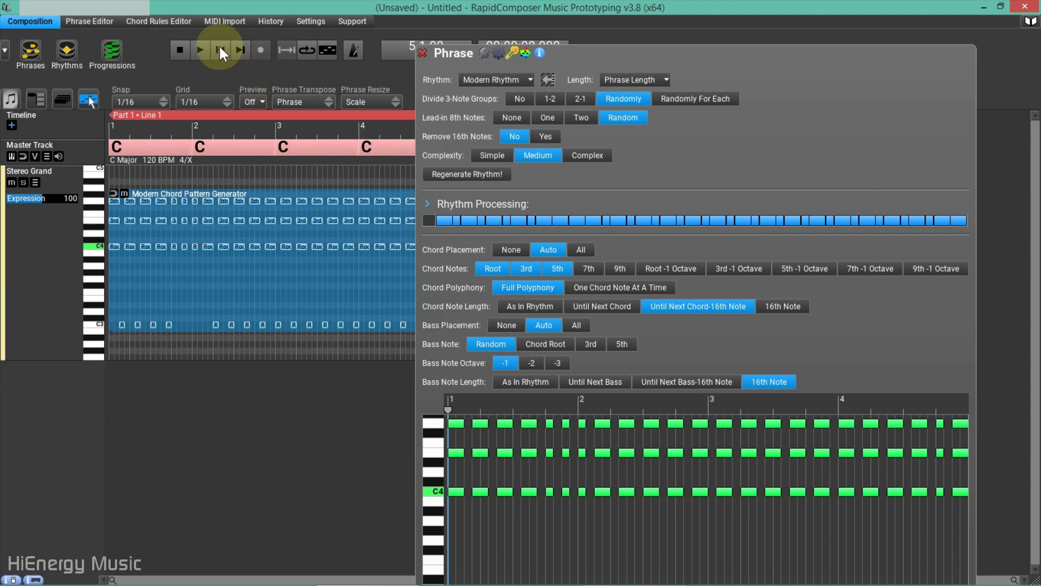
{"action": "left_click", "coordinate": [200, 50]}
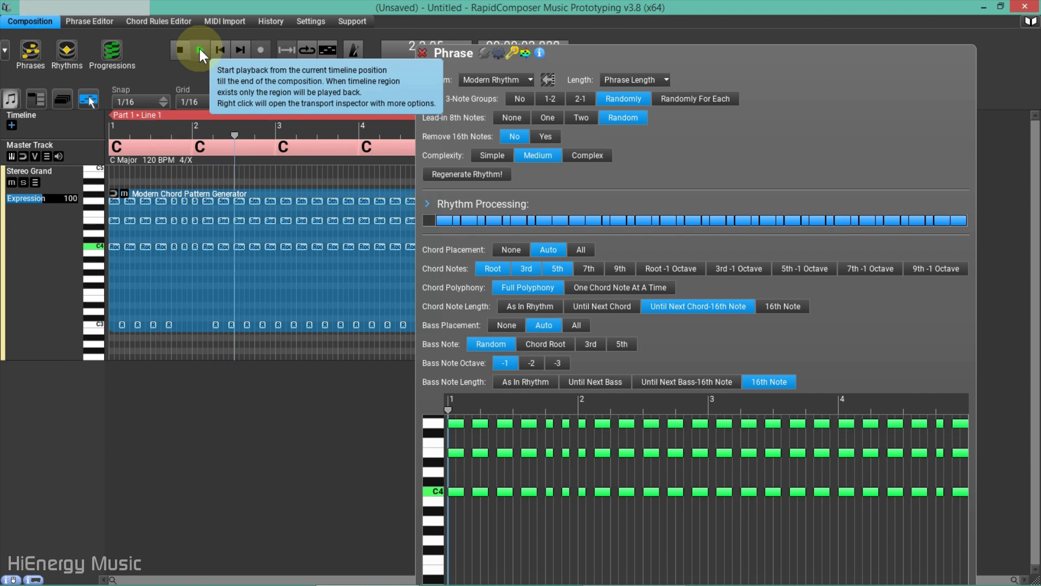
Step: Set the rhythm complexity to Complex and play the regenerated pattern from the start
{"action": "left_click_drag", "start_coordinate": [735, 61], "coordinate": [797, 47]}
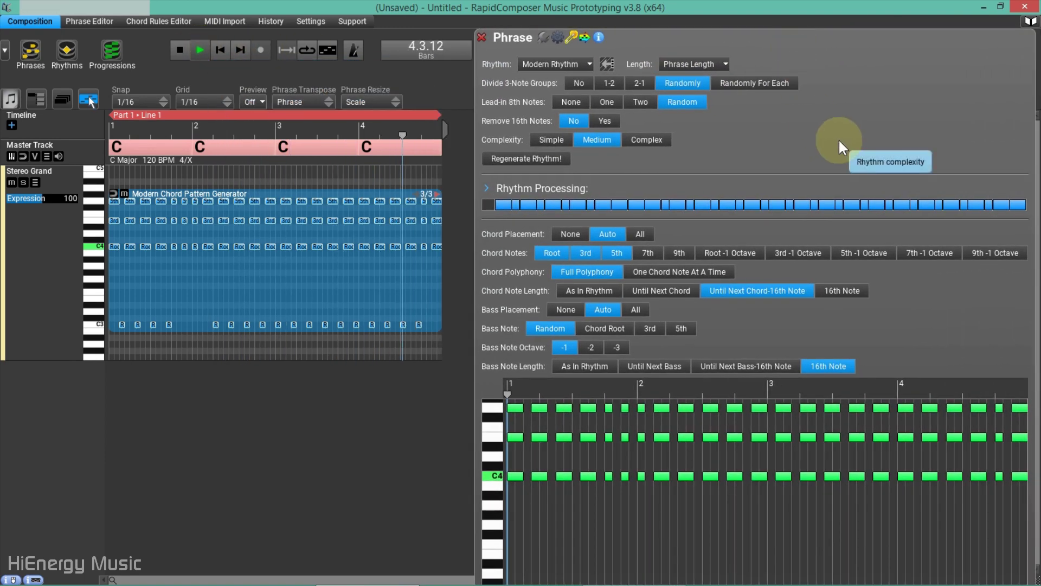
{"action": "left_click", "coordinate": [655, 139]}
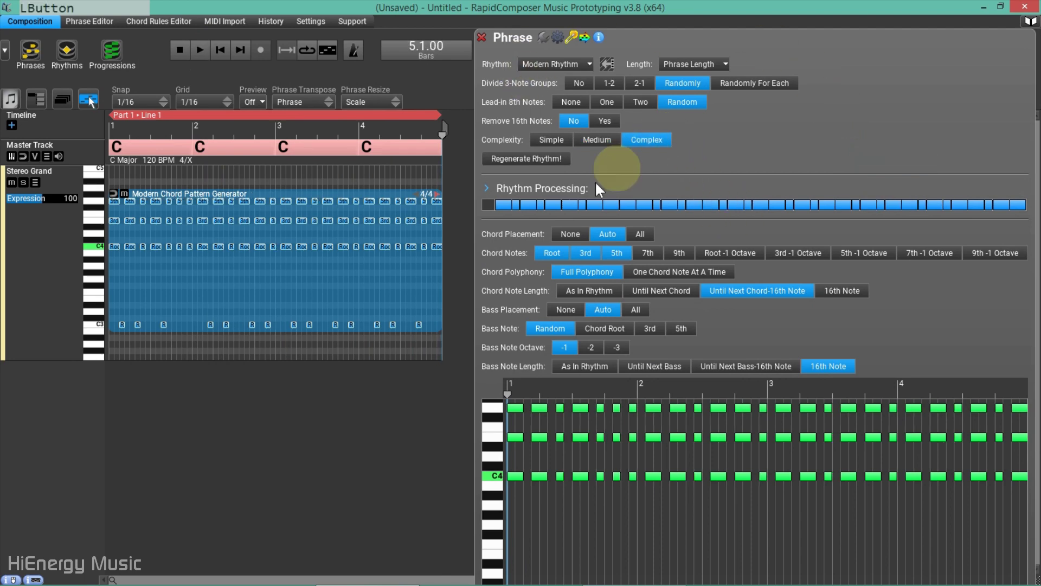
{"action": "left_click", "coordinate": [217, 47]}
{"action": "left_click", "coordinate": [197, 49]}
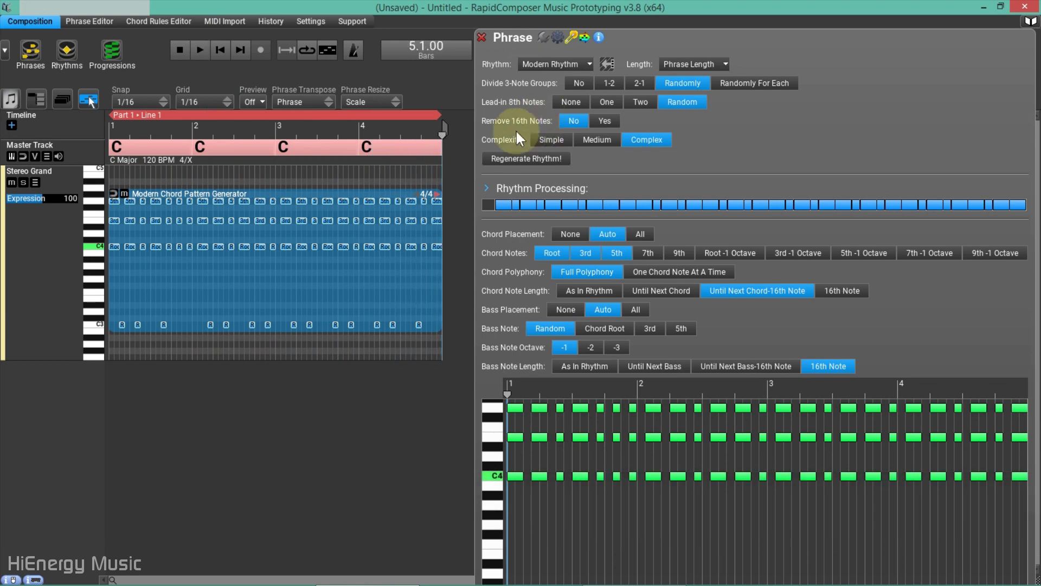
Step: Export the composition as a MIDI file named "RC to Synfire test"
{"action": "left_click", "coordinate": [11, 99]}
{"action": "left_click", "coordinate": [61, 196]}
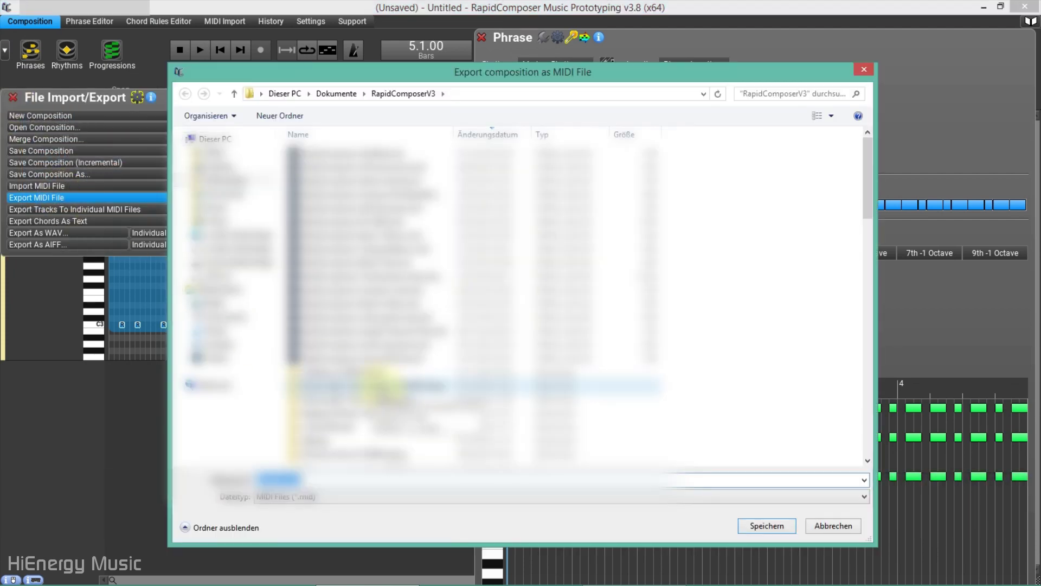
{"action": "type", "text": "Test"}
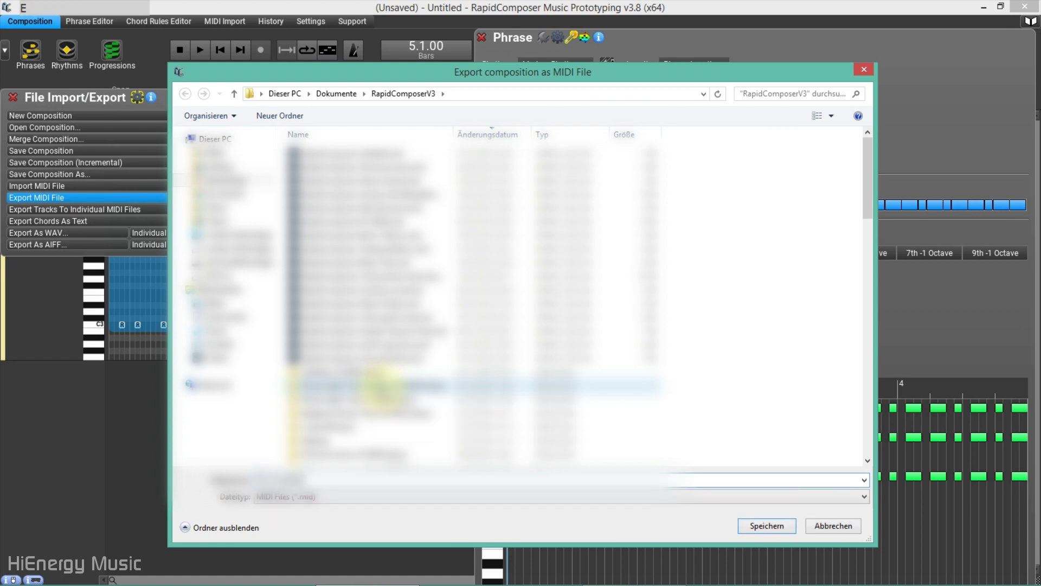
{"action": "key", "text": "Return"}
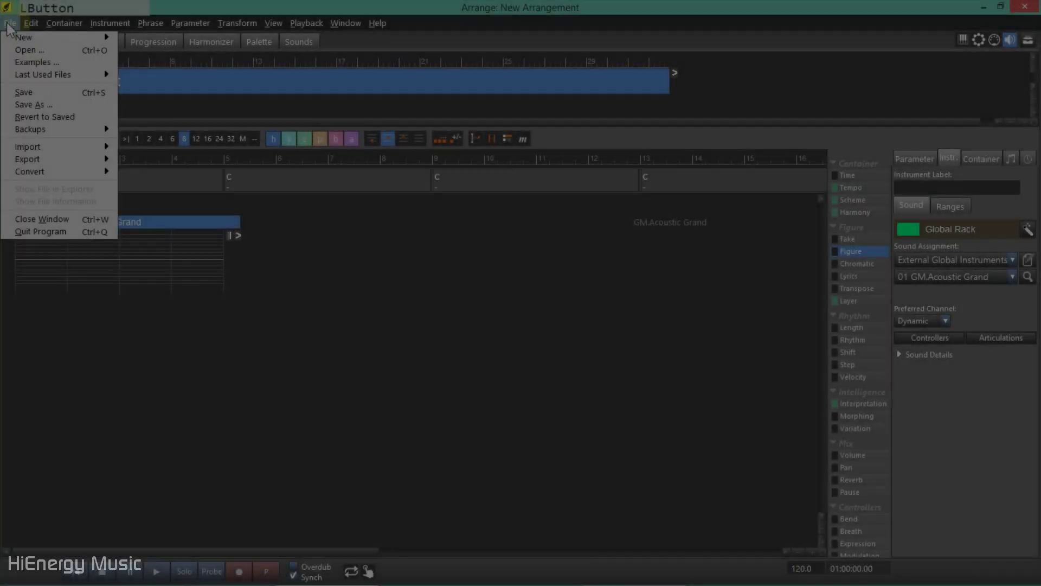
Step: Switch to Synfire and open the MIDI file "RC to Synfire test.mid" for import
{"action": "mouse_move", "coordinate": [54, 146]}
{"action": "left_click", "coordinate": [176, 147]}
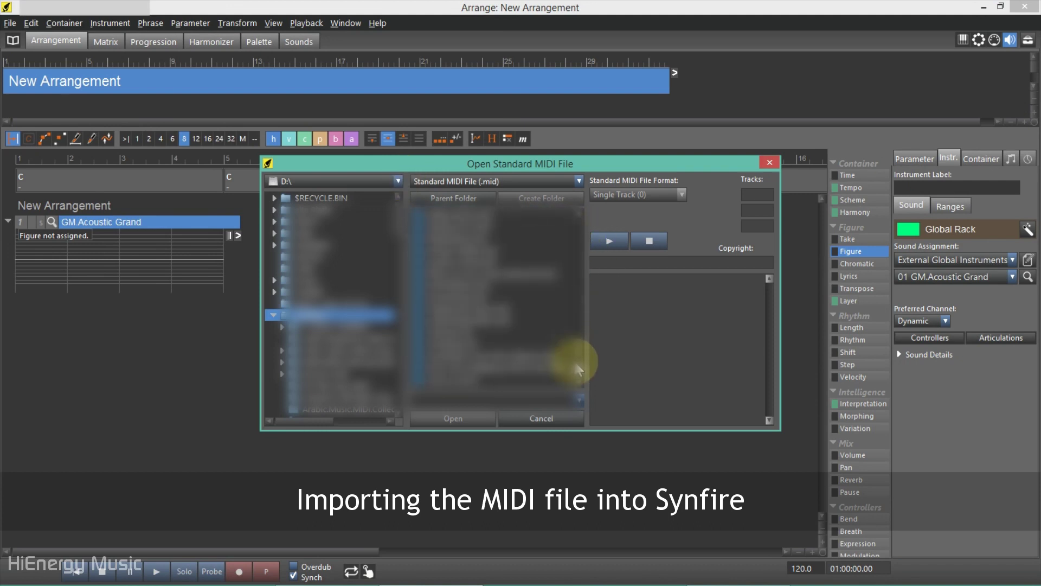
{"action": "left_click", "coordinate": [488, 355]}
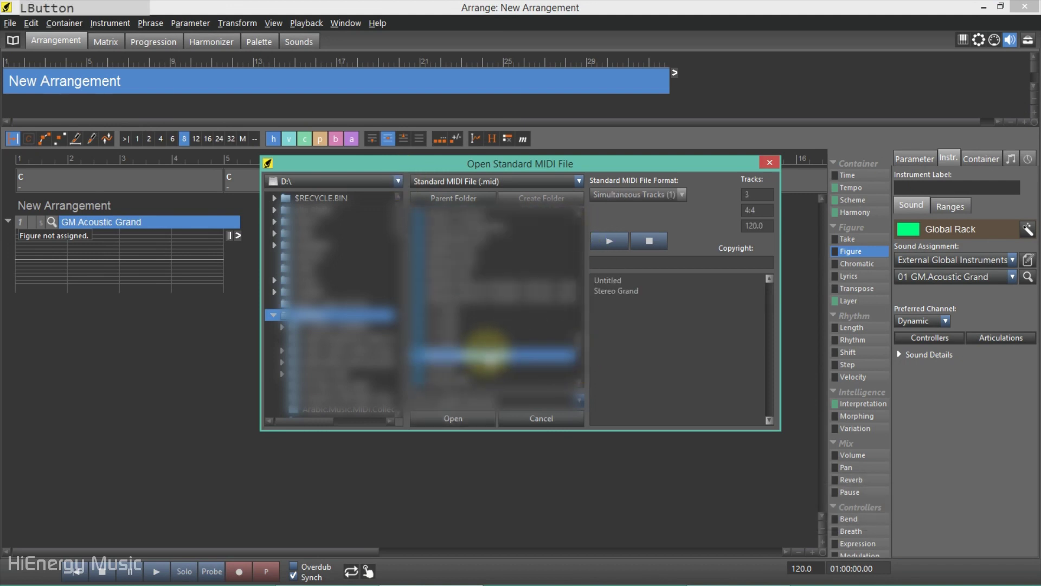
{"action": "double_click", "coordinate": [488, 354]}
Step: Import the Stereo Grand track with the "Input for Harmonizer (static)" figure recognition preset
{"action": "left_click", "coordinate": [162, 153]}
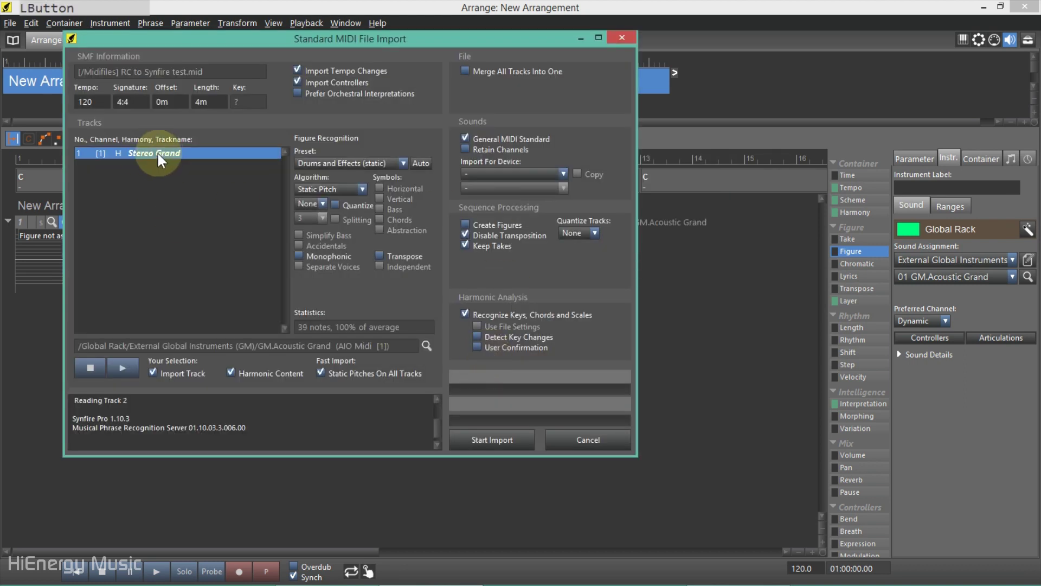
{"action": "left_click", "coordinate": [352, 164]}
{"action": "left_click", "coordinate": [357, 207]}
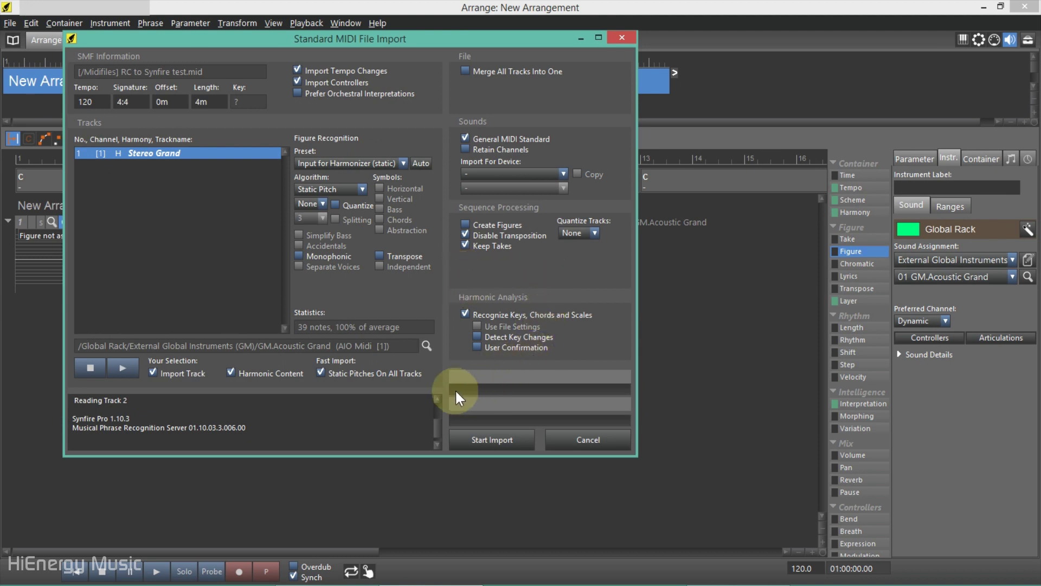
{"action": "left_click", "coordinate": [492, 440]}
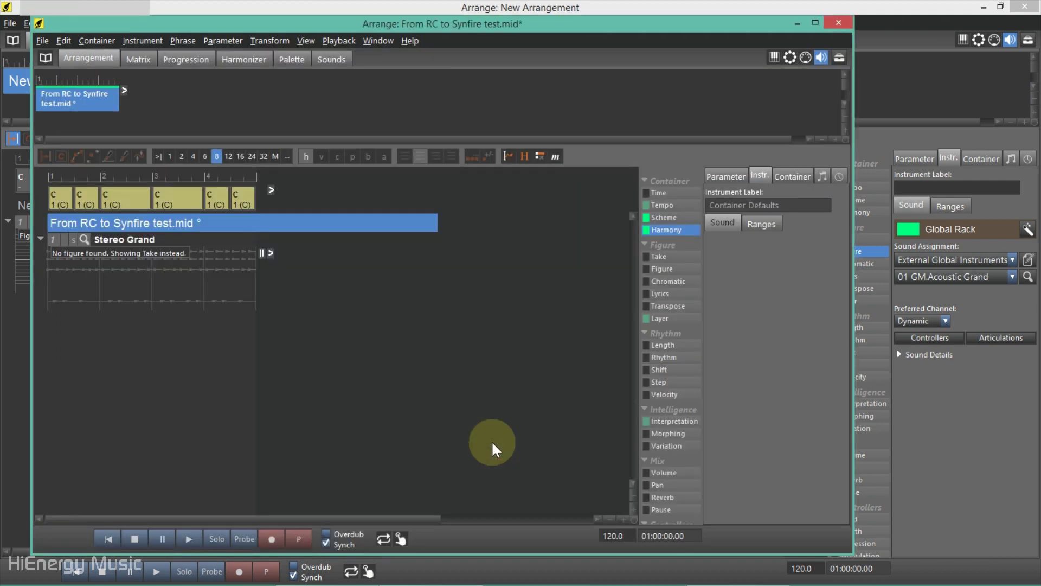
Step: Open the Stereo Grand phrase in its own window and show its Take parameter
{"action": "left_click", "coordinate": [657, 258]}
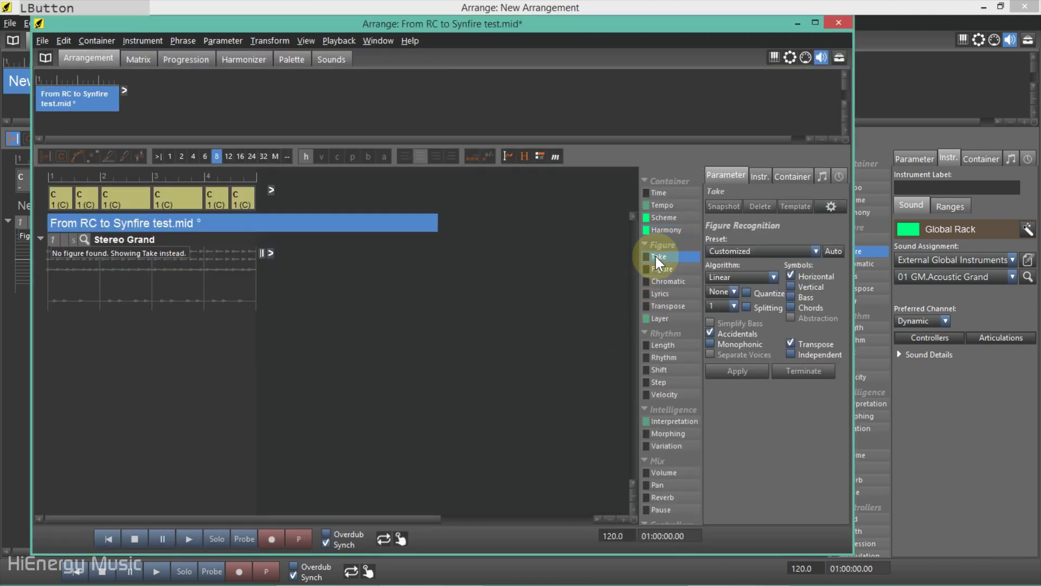
{"action": "double_click", "coordinate": [124, 240]}
{"action": "left_click_drag", "start_coordinate": [277, 21], "coordinate": [367, 142]}
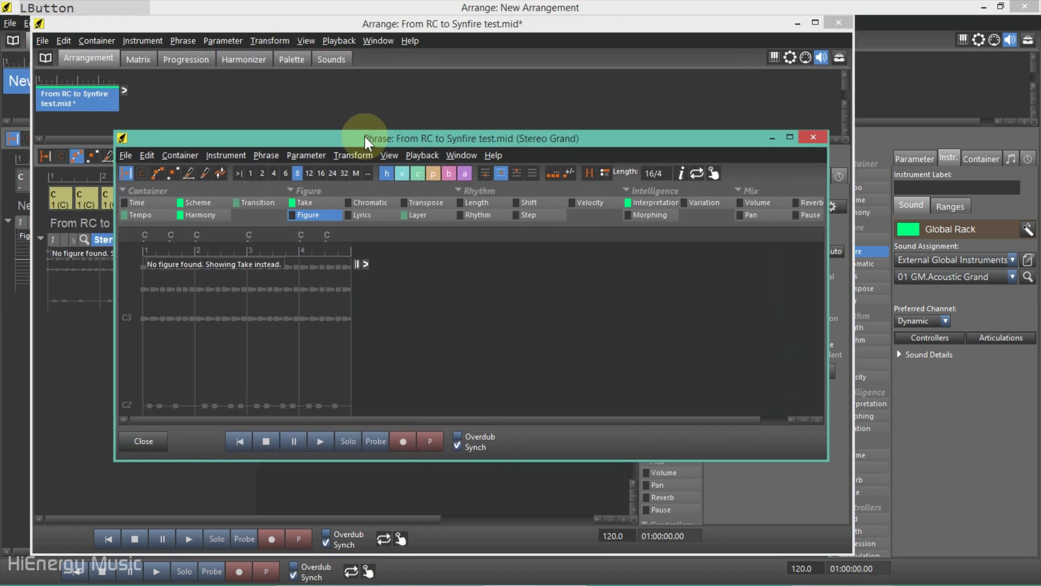
{"action": "left_click", "coordinate": [303, 205]}
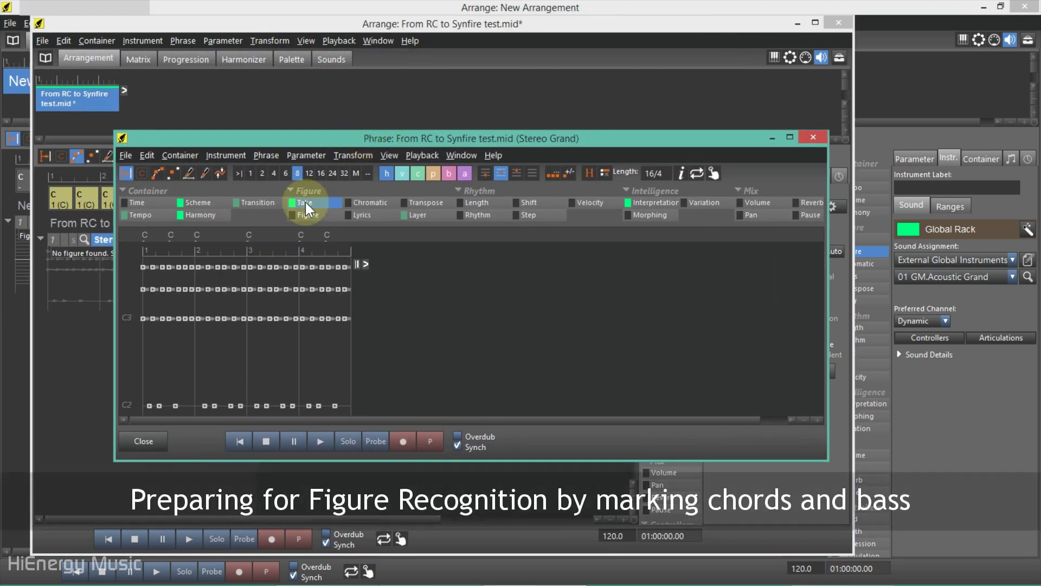
Step: Select the row of low C2 notes in the take and mark them as bass with symbol type b
{"action": "left_click", "coordinate": [173, 173]}
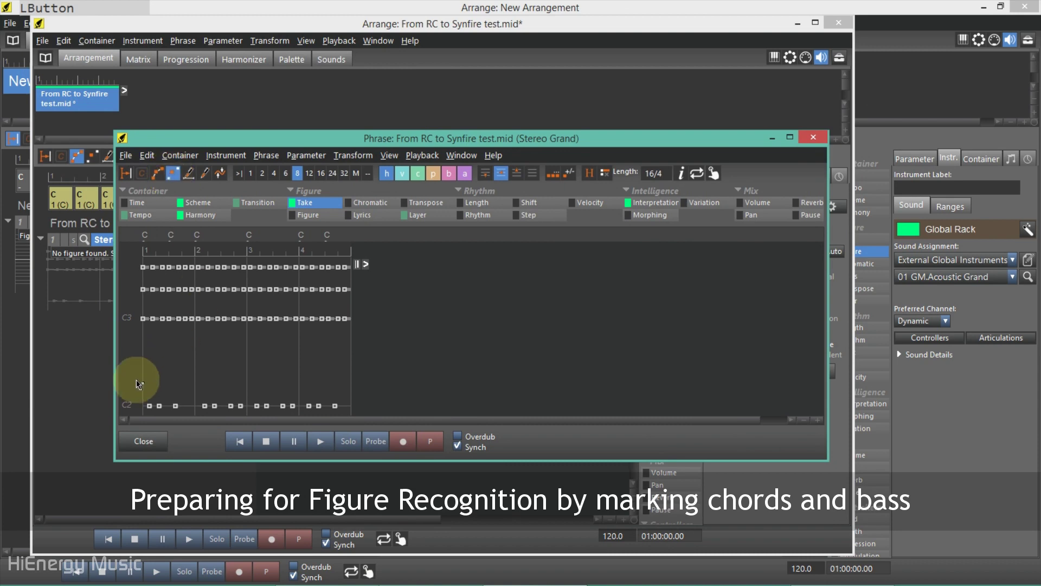
{"action": "left_click_drag", "start_coordinate": [168, 391], "coordinate": [401, 416]}
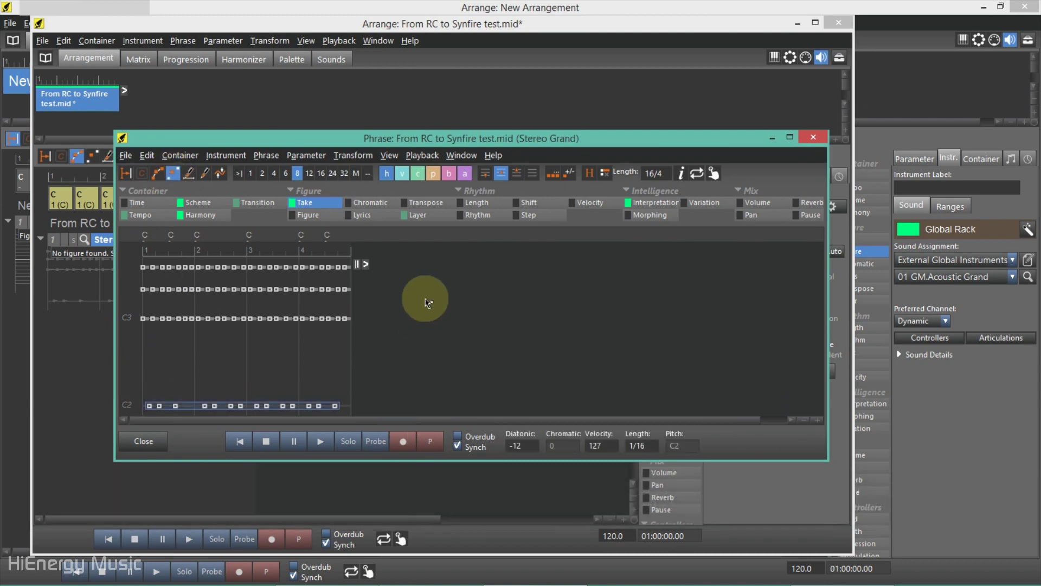
{"action": "double_click", "coordinate": [450, 173]}
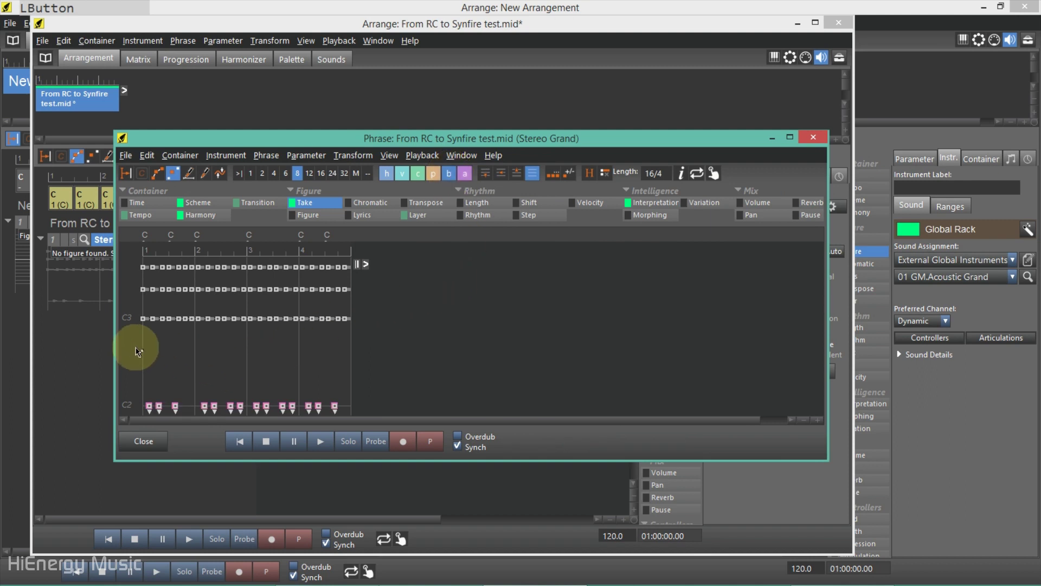
{"action": "left_click", "coordinate": [266, 439]}
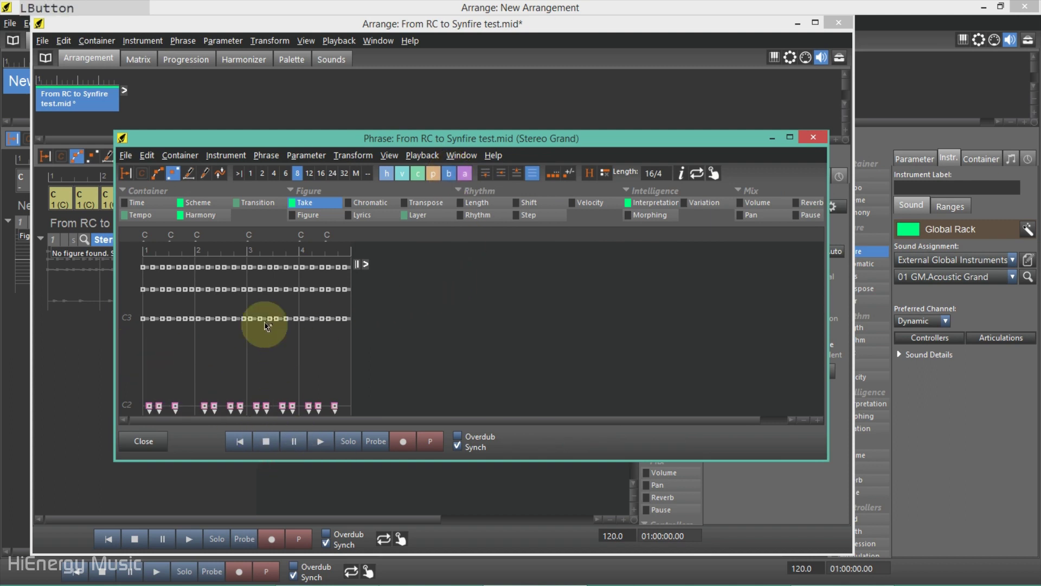
Step: Mark the three upper rows of chord notes with symbol type a and close the phrase window
{"action": "left_click_drag", "start_coordinate": [128, 352], "coordinate": [409, 251]}
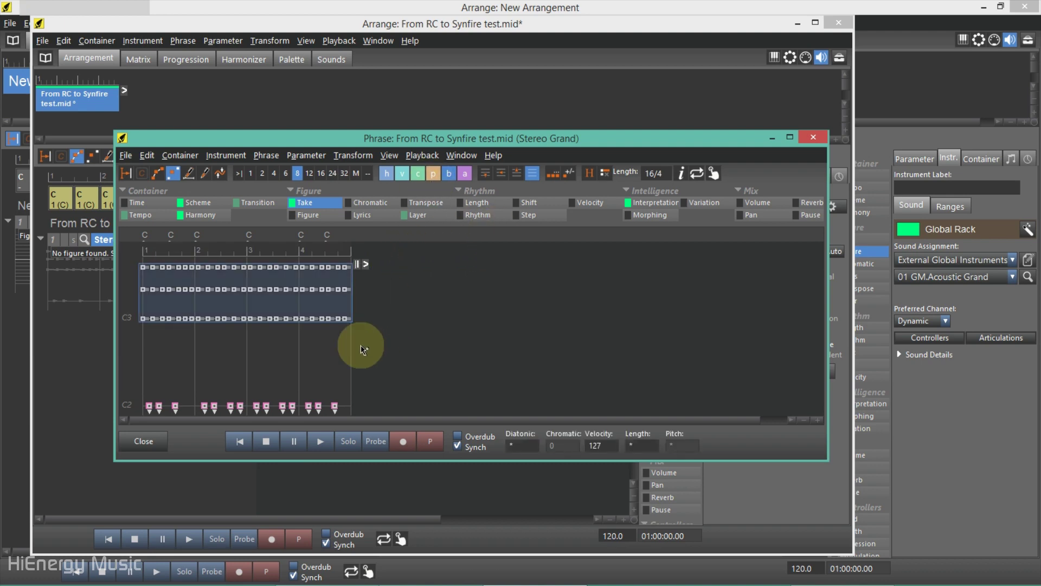
{"action": "left_click", "coordinate": [266, 441]}
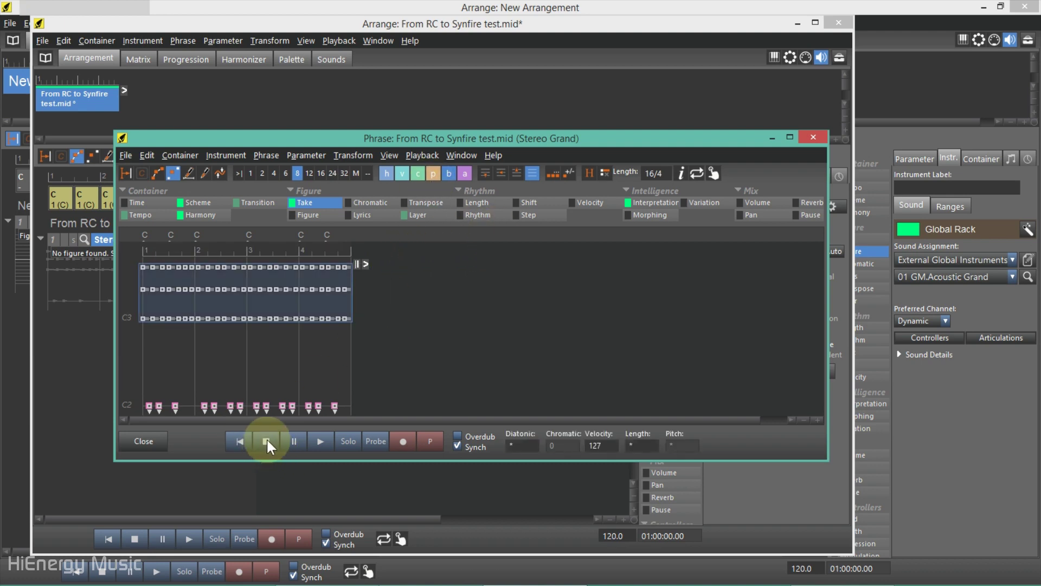
{"action": "left_click", "coordinate": [465, 173]}
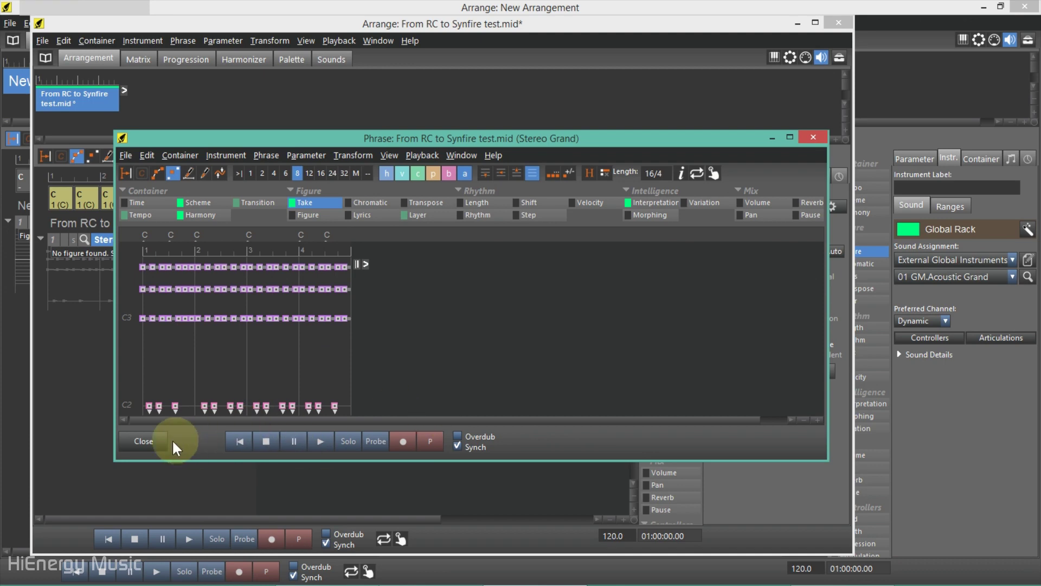
{"action": "left_click", "coordinate": [148, 442]}
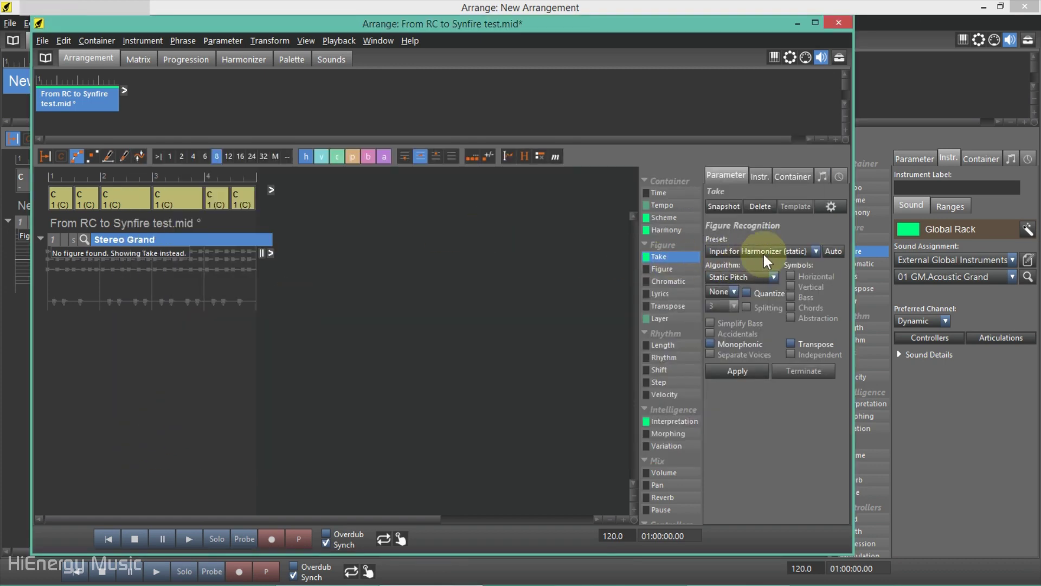
Step: Run figure recognition on the Stereo Grand take with the Keyboards (rhythmic) preset and Horizontal symbols disabled
{"action": "left_click", "coordinate": [666, 269]}
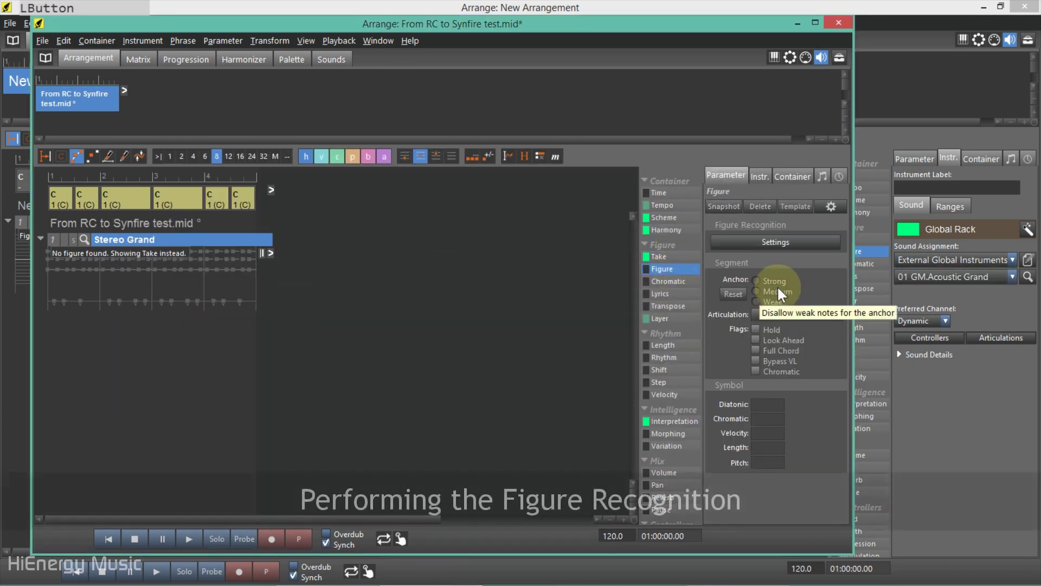
{"action": "left_click", "coordinate": [798, 243]}
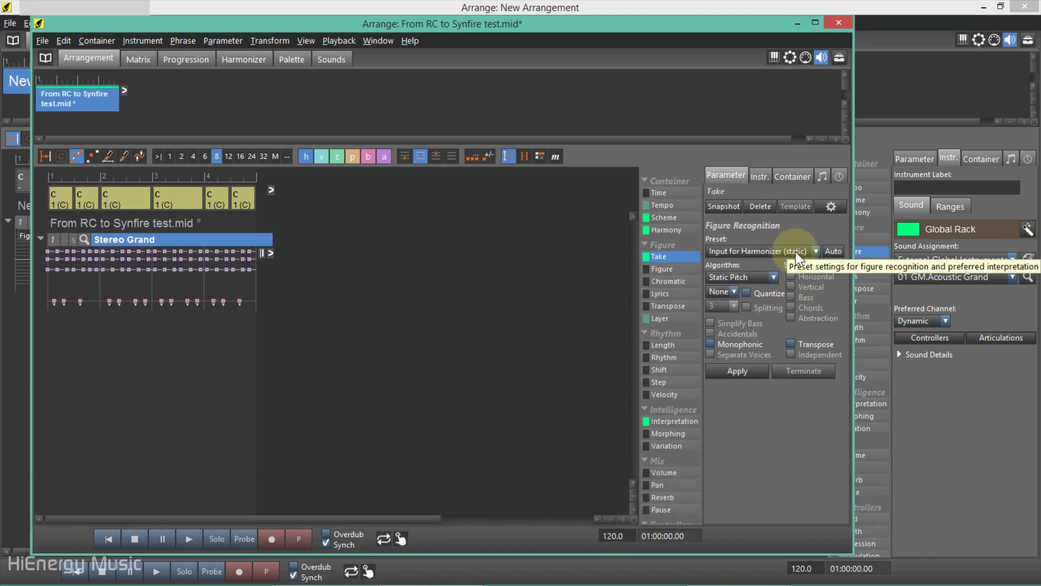
{"action": "left_click", "coordinate": [799, 251]}
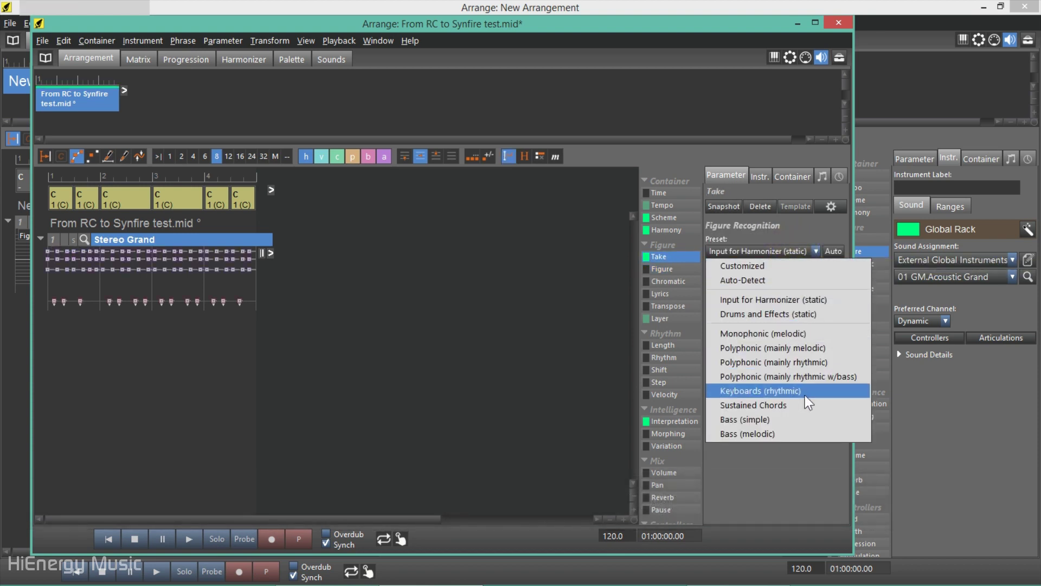
{"action": "left_click", "coordinate": [760, 390]}
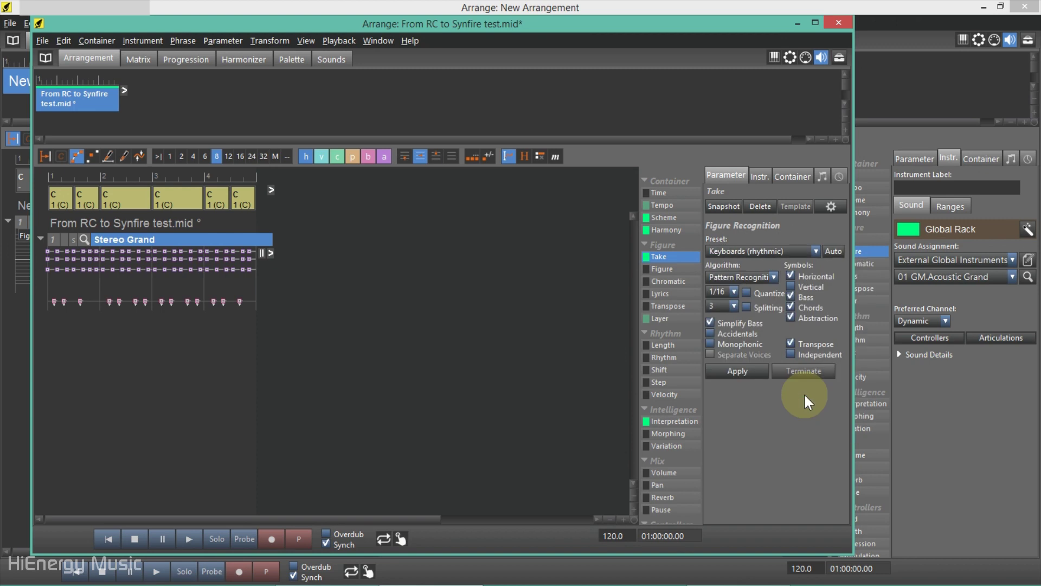
{"action": "left_click", "coordinate": [765, 279]}
{"action": "left_click", "coordinate": [765, 281]}
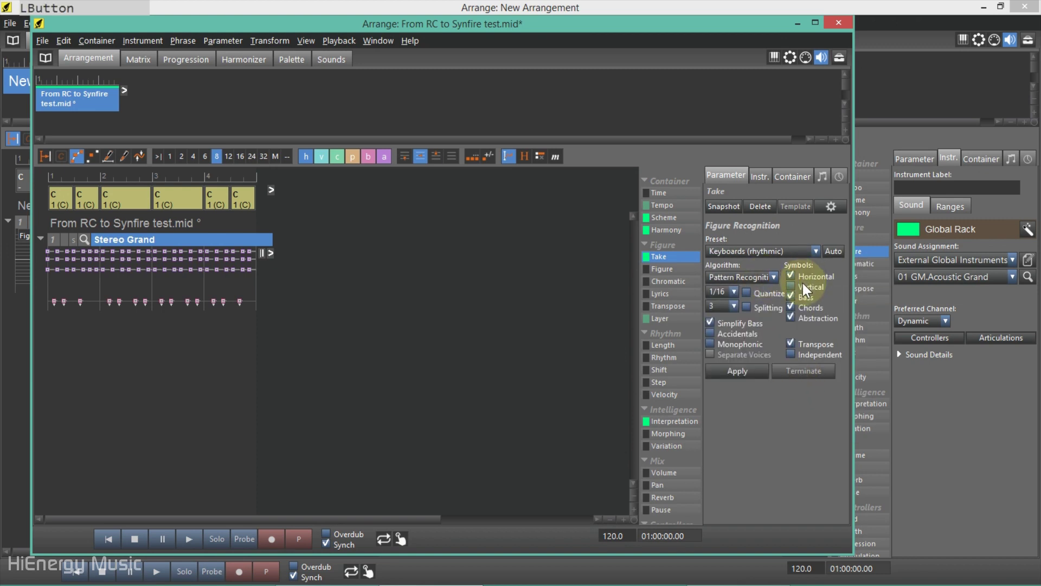
{"action": "left_click", "coordinate": [737, 371]}
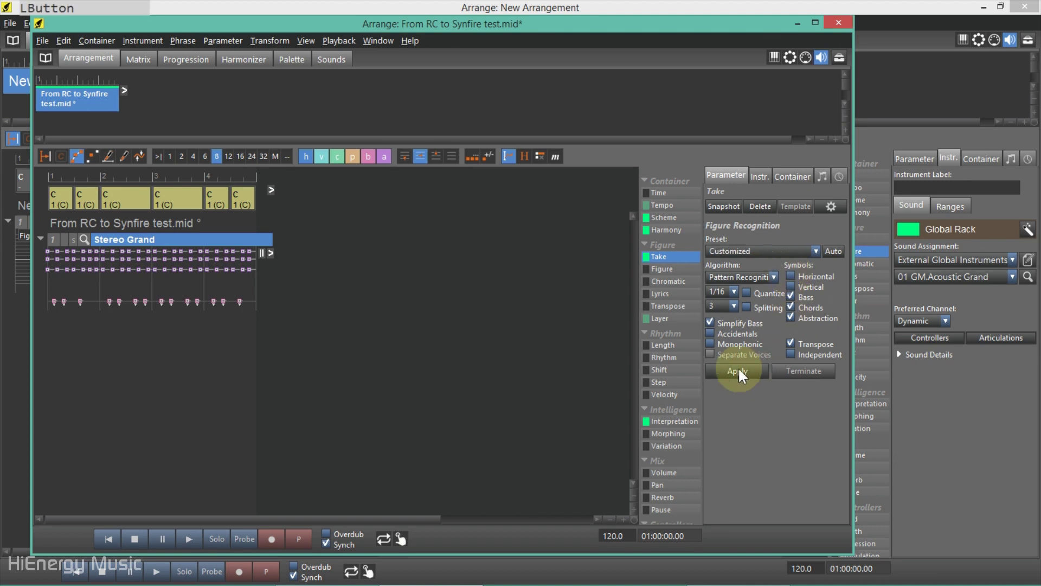
Step: Play back the recognized Stereo Grand figure and maximize the arrangement window
{"action": "left_click", "coordinate": [175, 537]}
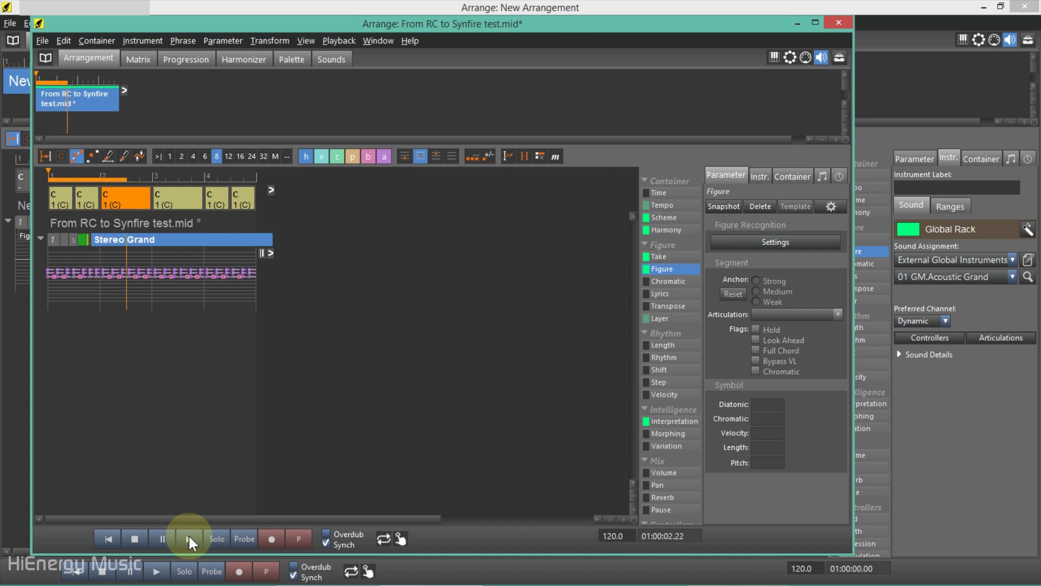
{"action": "left_click", "coordinate": [134, 538]}
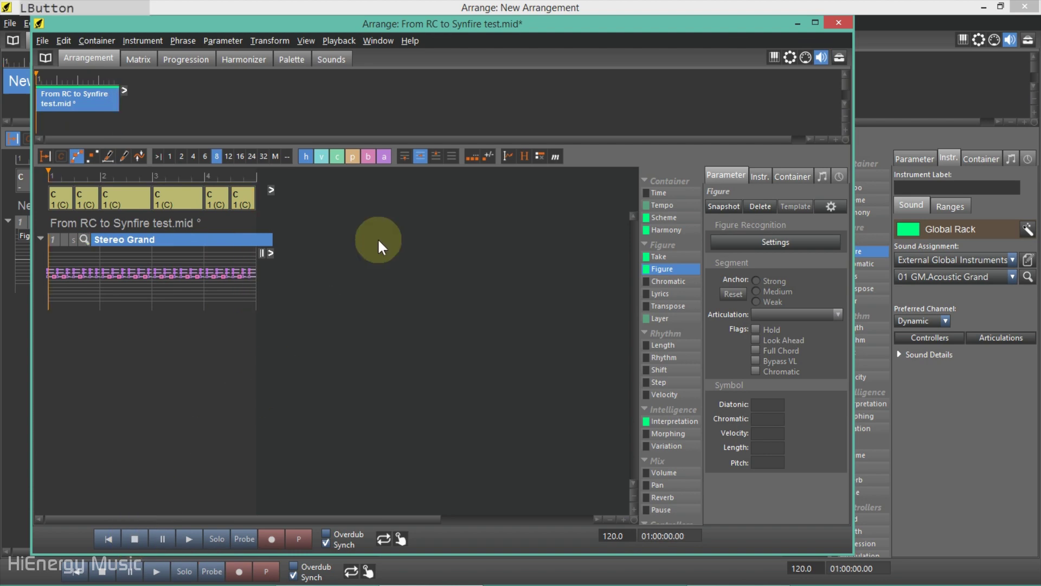
{"action": "left_click", "coordinate": [815, 22]}
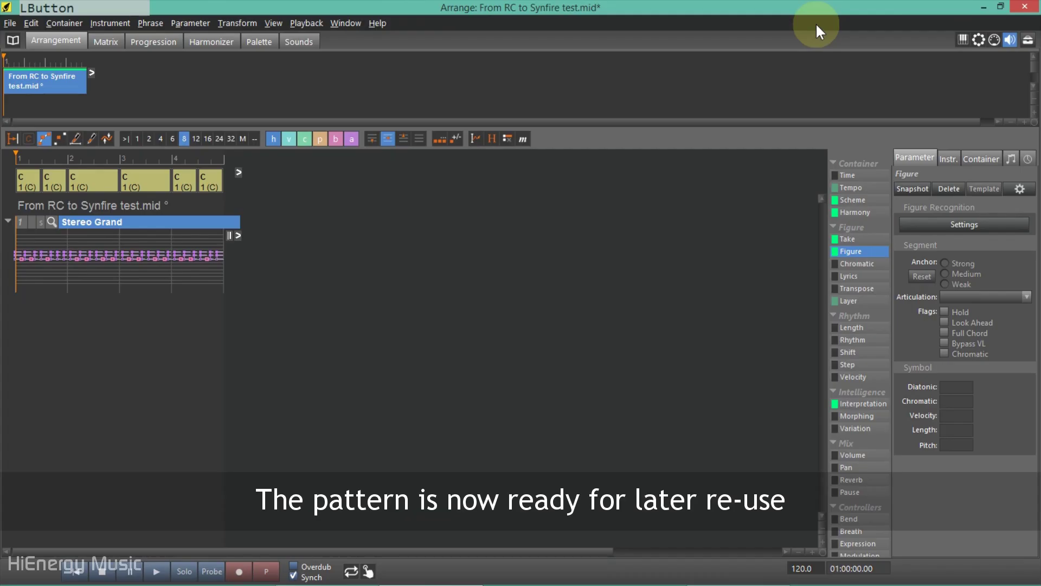
Step: Delete every chord after the first one in the Harmony parameter
{"action": "left_click", "coordinate": [55, 177]}
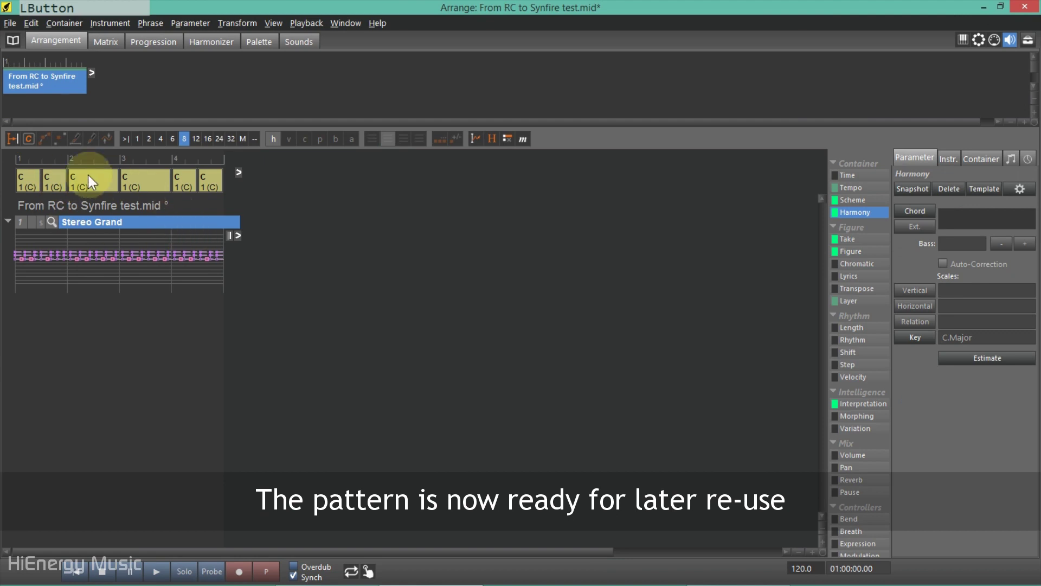
{"action": "left_click", "coordinate": [208, 181], "text": "shift"}
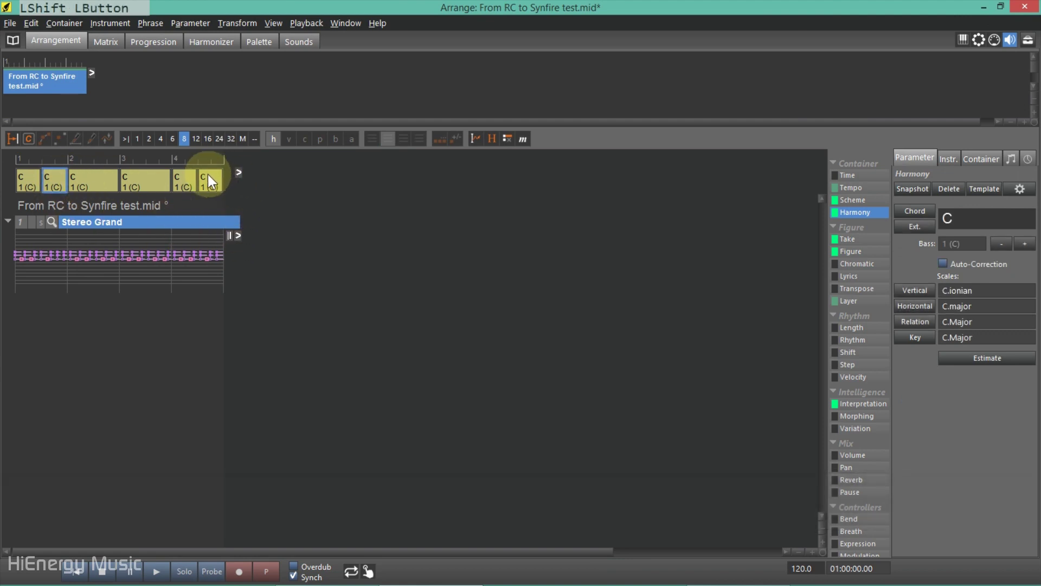
{"action": "key", "text": "Delete"}
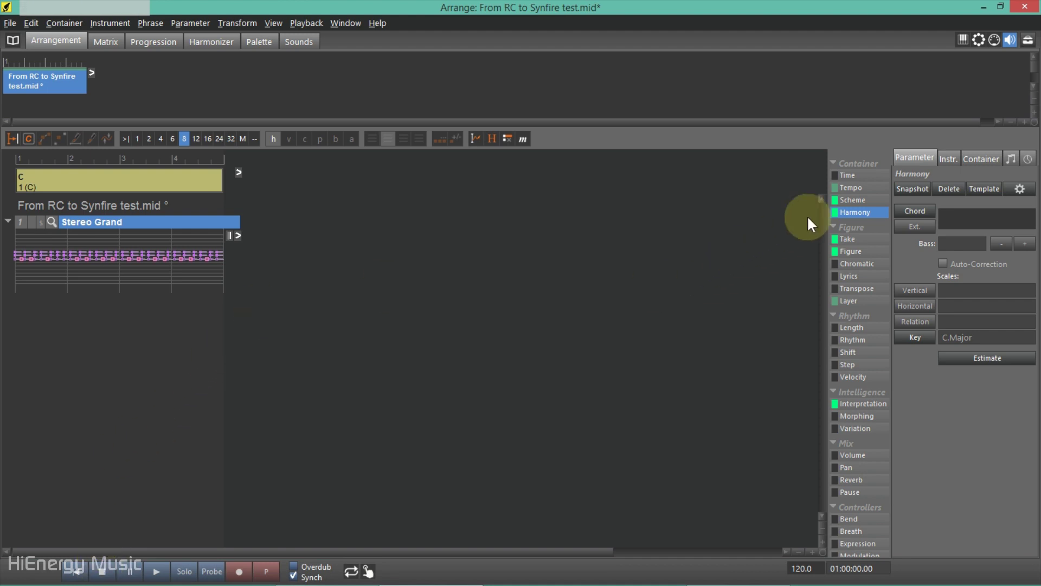
Step: Insert the i-III-VII-VI harmony template from Popular Progressions Minor and play the phrase with it
{"action": "left_click", "coordinate": [984, 188]}
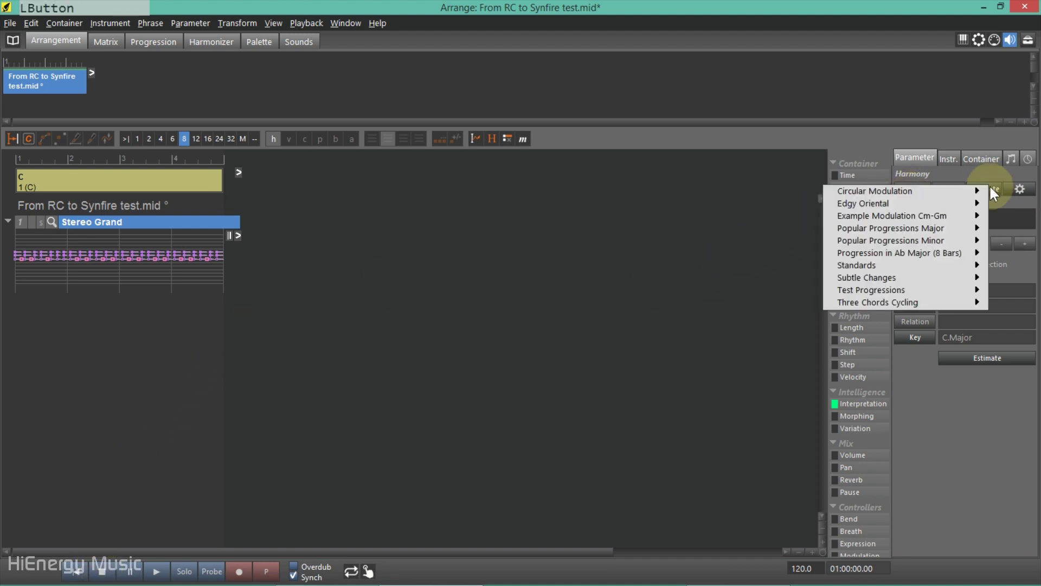
{"action": "mouse_move", "coordinate": [926, 241]}
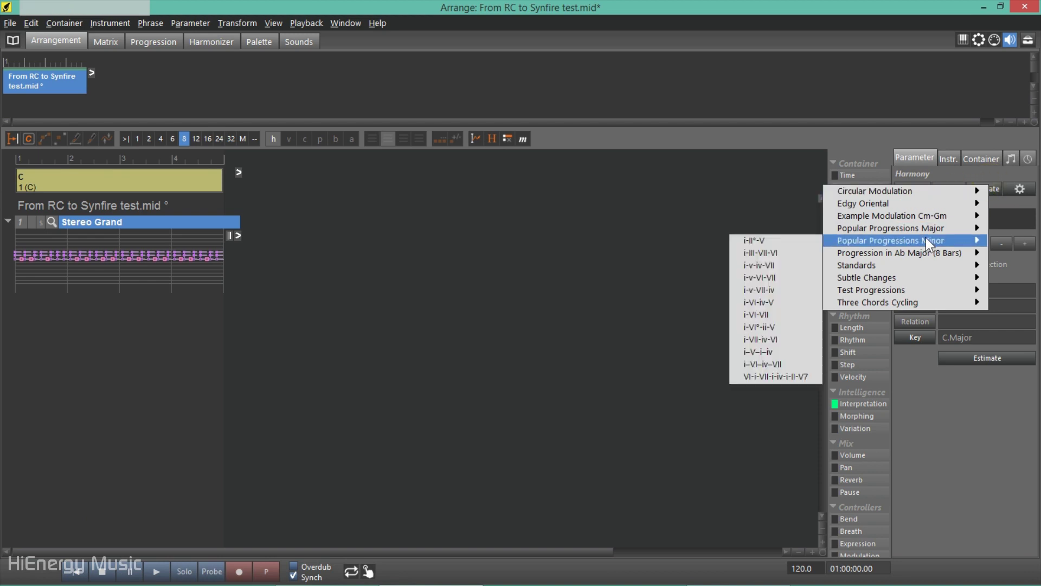
{"action": "left_click", "coordinate": [797, 255]}
{"action": "left_click", "coordinate": [163, 572]}
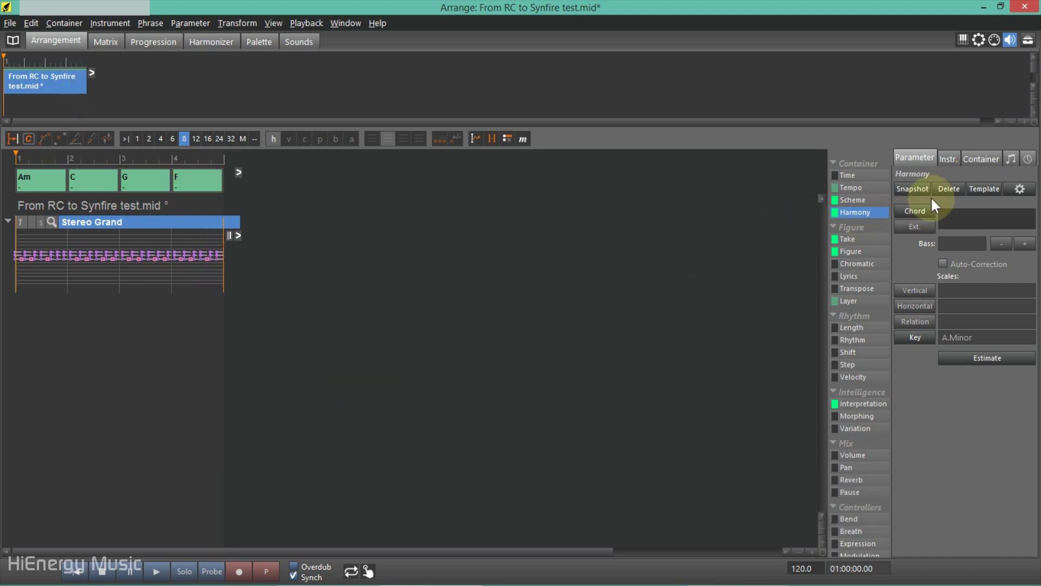
Step: Replace the harmony with the template Progression in Ab Major (8 Bars)
{"action": "left_click", "coordinate": [981, 187]}
{"action": "mouse_move", "coordinate": [912, 256]}
{"action": "left_click", "coordinate": [960, 255]}
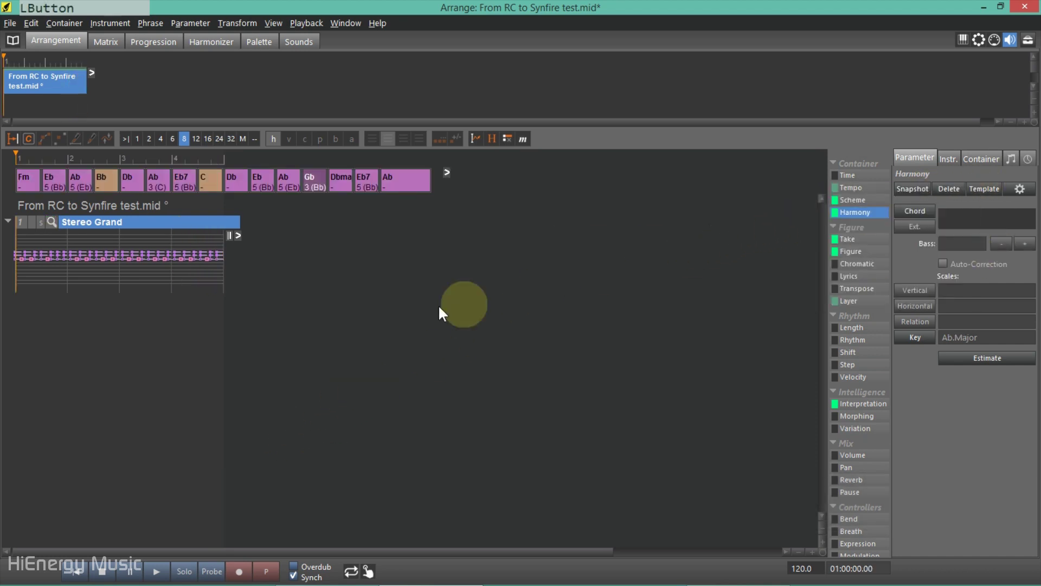
Step: Set the length of the From RC to Synfire test.mid container to 16m and play the phrase over the progression
{"action": "left_click", "coordinate": [981, 158]}
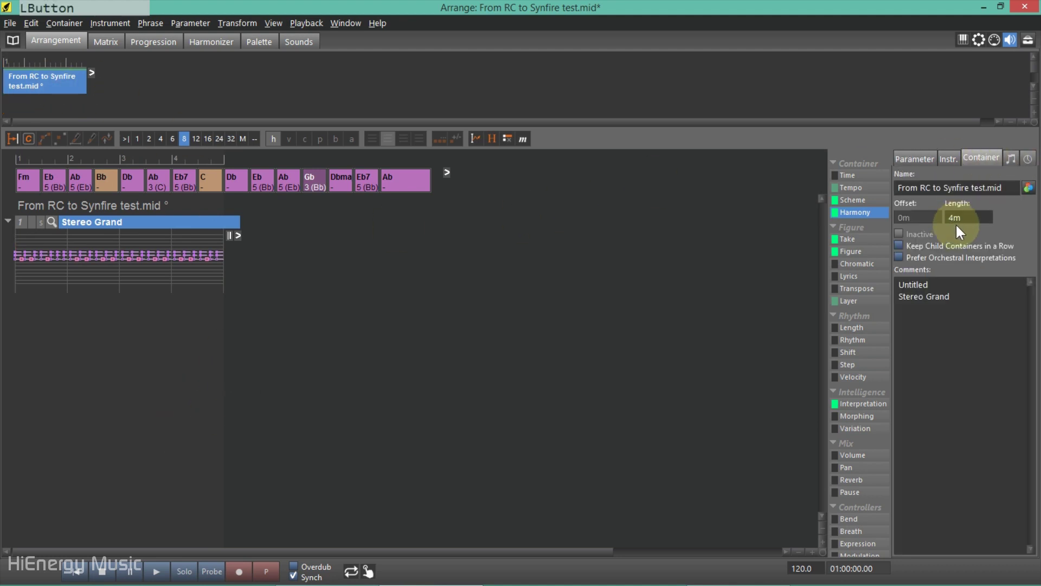
{"action": "left_click", "coordinate": [953, 216]}
{"action": "key", "text": "Return"}
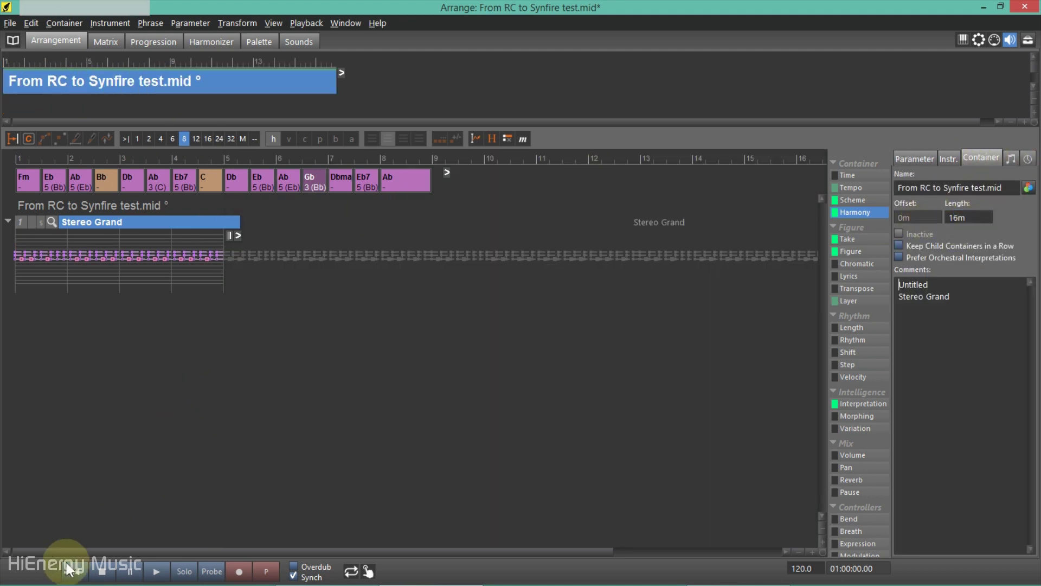
{"action": "left_click", "coordinate": [156, 571]}
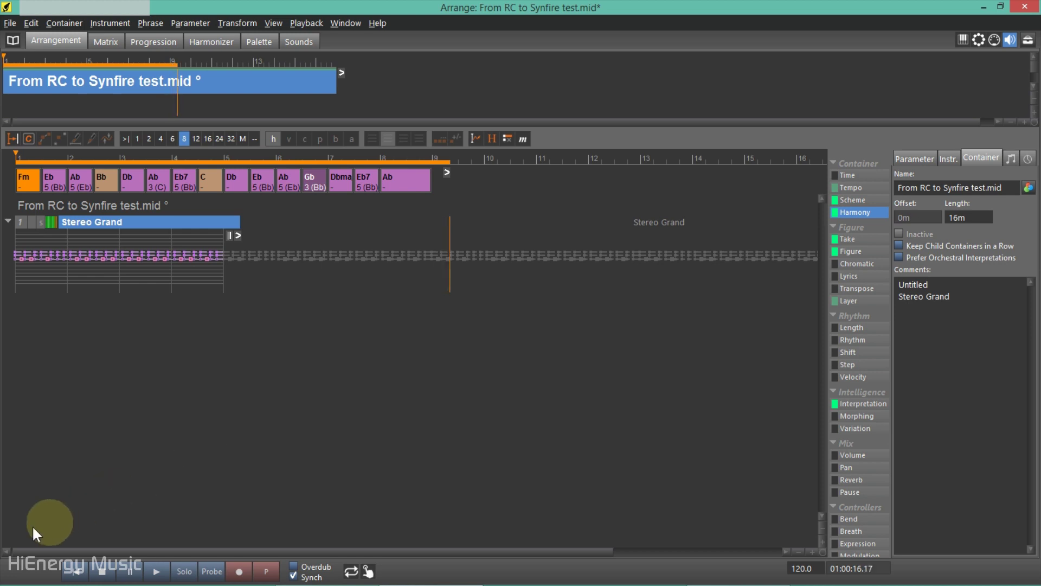
{"action": "left_click", "coordinate": [102, 571]}
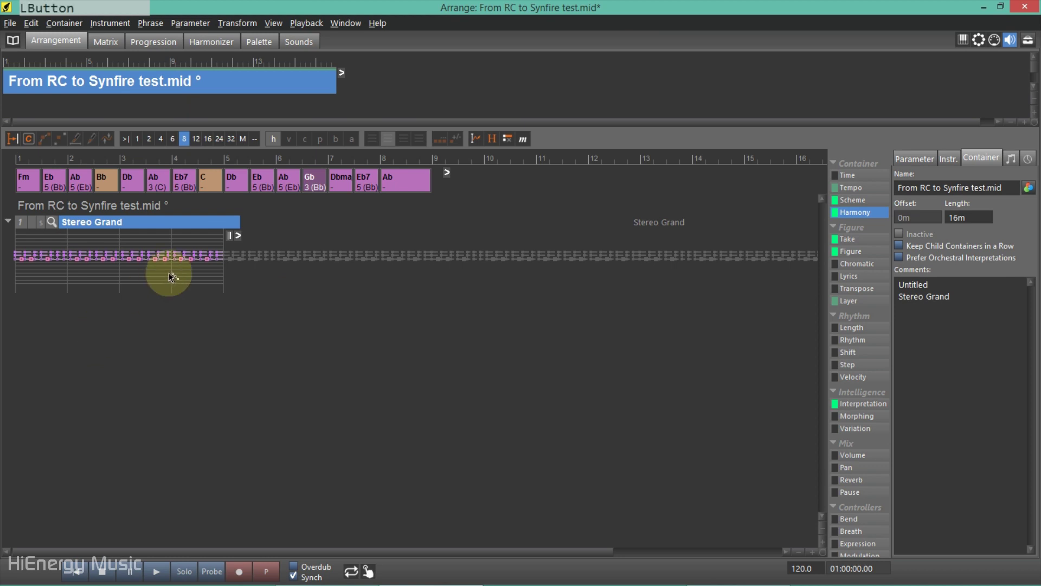
Step: Add a second instrument below Stereo Grand and replace the harmony with the i-v-VI-VII template from Popular Progressions Minor
{"action": "right_click", "coordinate": [87, 222]}
{"action": "left_click", "coordinate": [133, 192]}
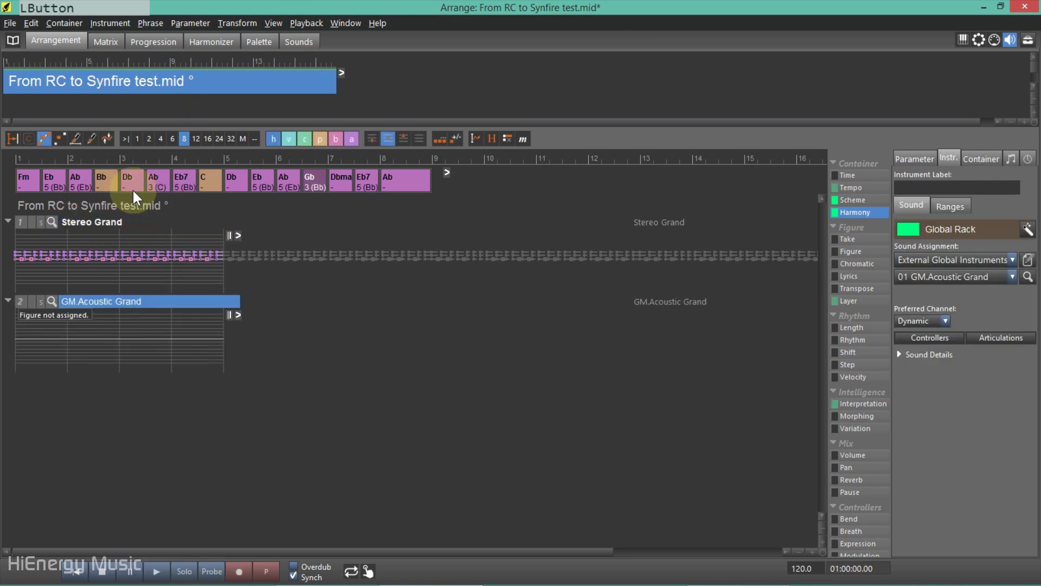
{"action": "right_click", "coordinate": [857, 213]}
{"action": "mouse_move", "coordinate": [766, 240]}
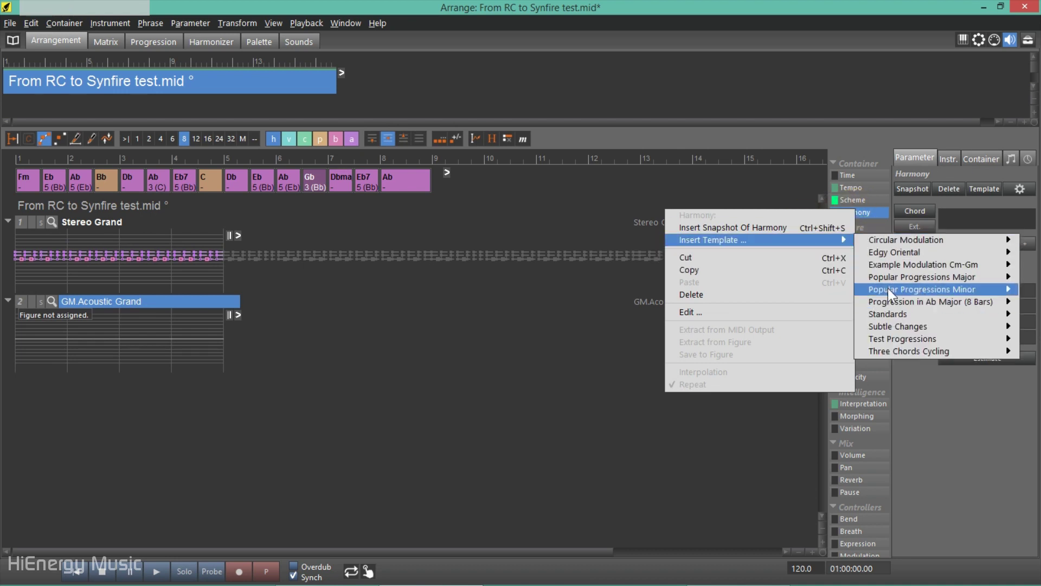
{"action": "mouse_move", "coordinate": [888, 287]}
{"action": "left_click", "coordinate": [831, 326]}
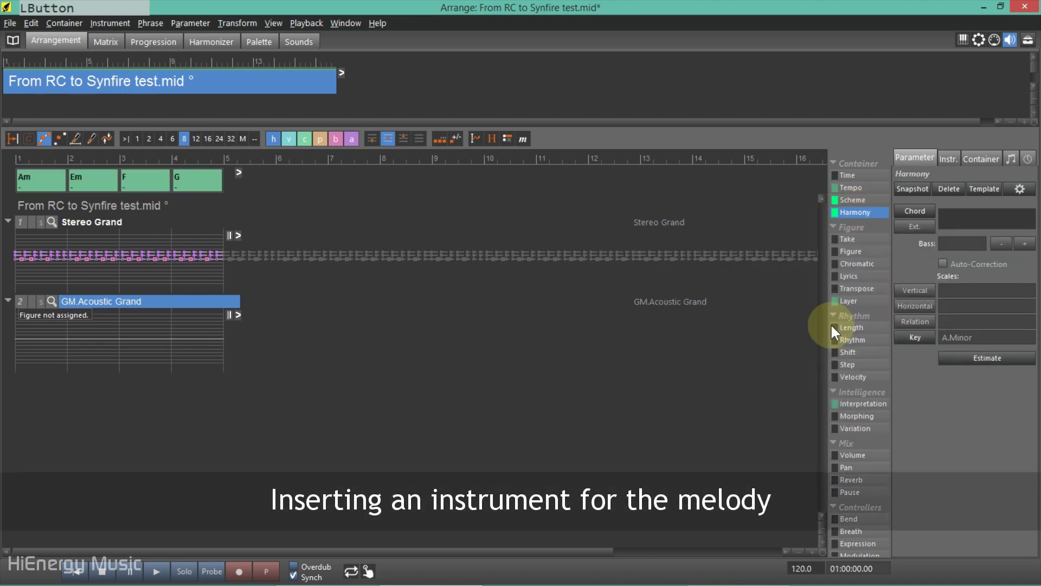
Step: Assign the synth sound GM.Lead 2 (sawtooth) to the second instrument
{"action": "left_click", "coordinate": [51, 301]}
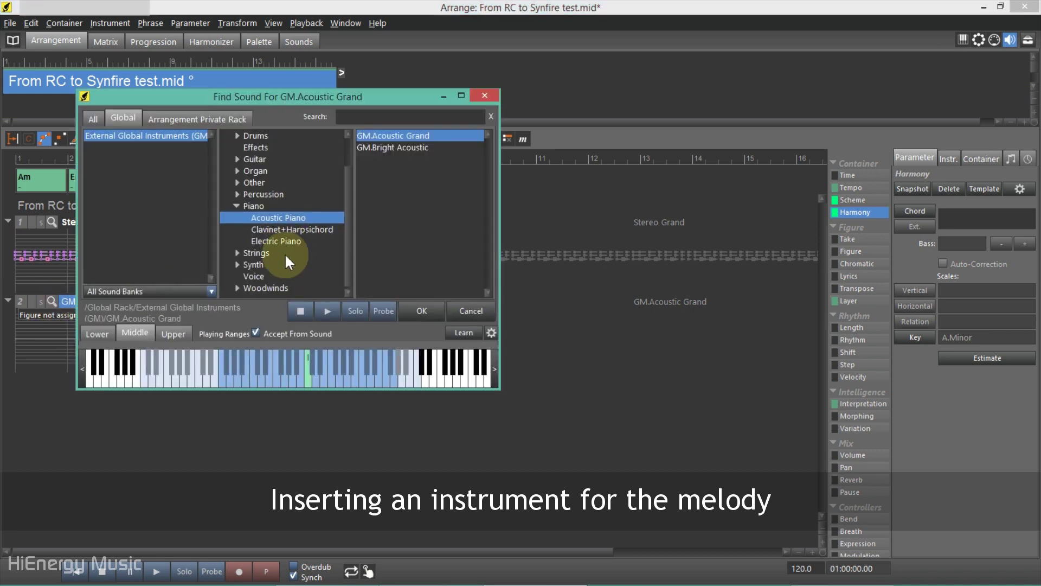
{"action": "left_click", "coordinate": [256, 261]}
{"action": "left_click", "coordinate": [418, 241]}
{"action": "left_click", "coordinate": [431, 312]}
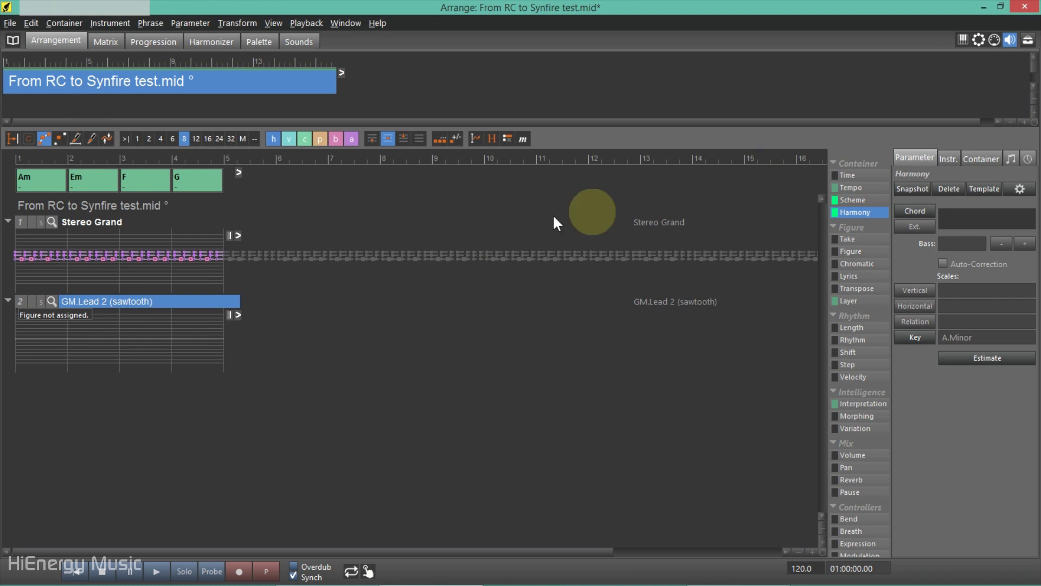
Step: Draw a wavy freehand melody of horizontal symbols across the four bars of GM.Lead 2 (sawtooth)
{"action": "left_click", "coordinate": [91, 139]}
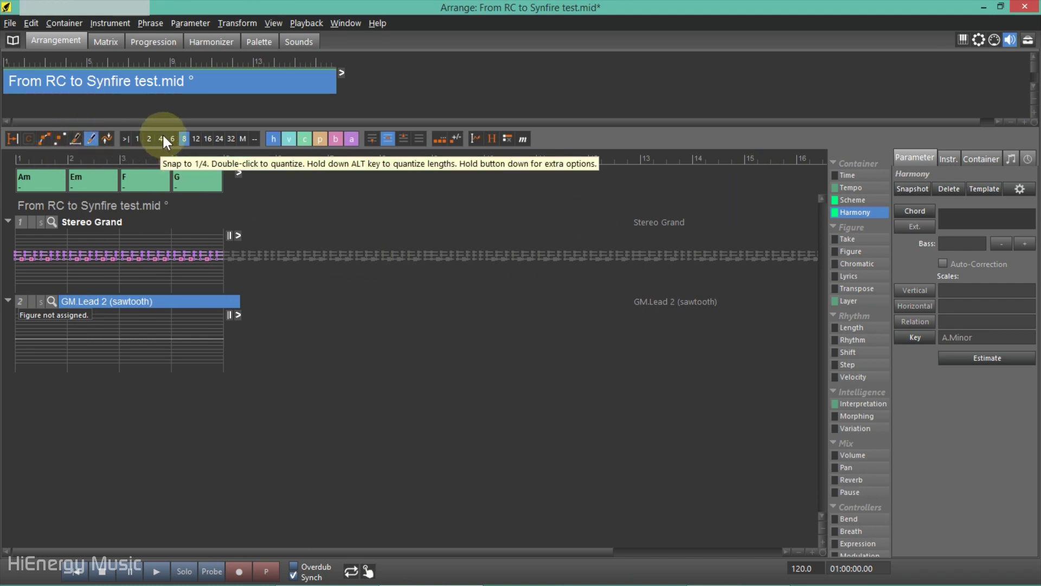
{"action": "left_click", "coordinate": [274, 138]}
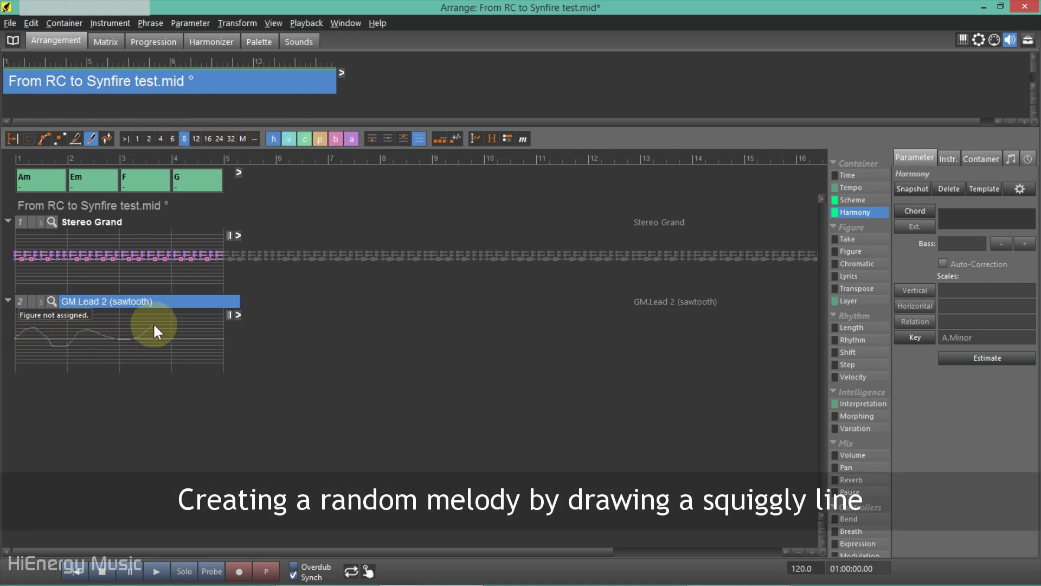
{"action": "left_click_drag", "start_coordinate": [216, 339], "coordinate": [216, 340]}
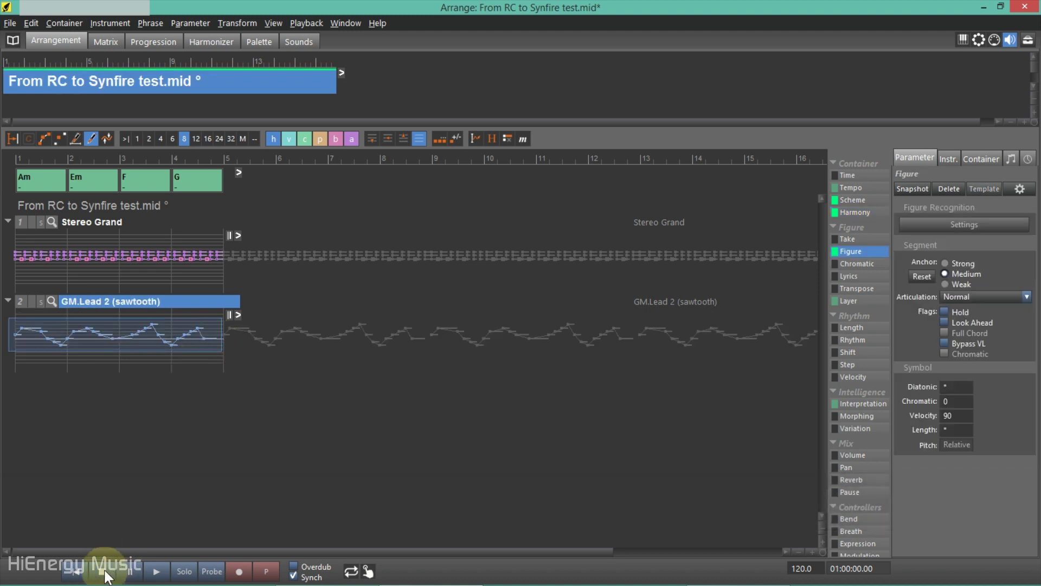
{"action": "left_click_drag", "start_coordinate": [209, 254], "coordinate": [229, 247]}
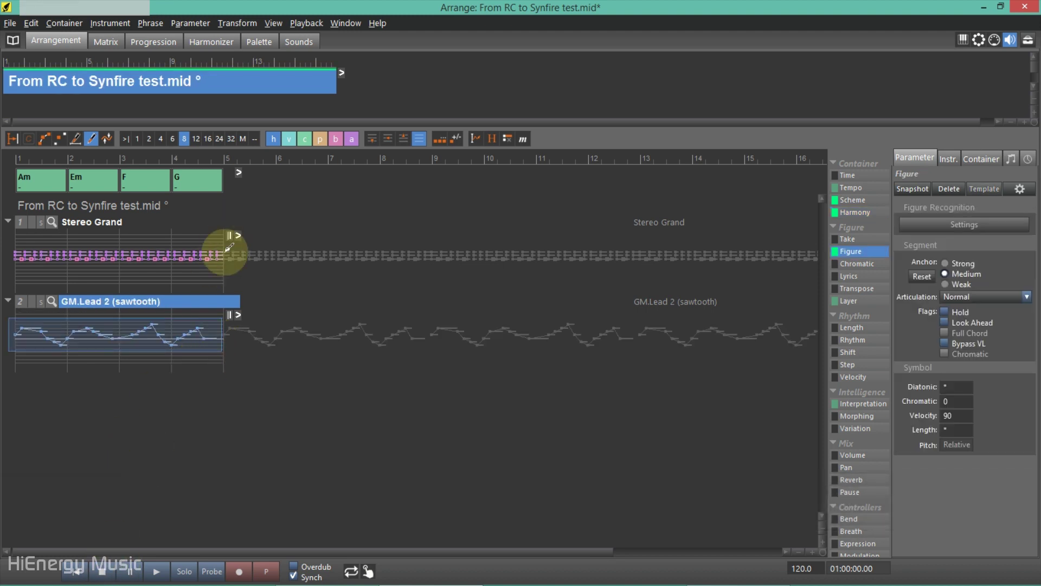
Step: Extract the Step parameter from the Stereo Grand figure, copy it to GM.Lead 2 (sawtooth), and play the melody solo
{"action": "left_click", "coordinate": [92, 221]}
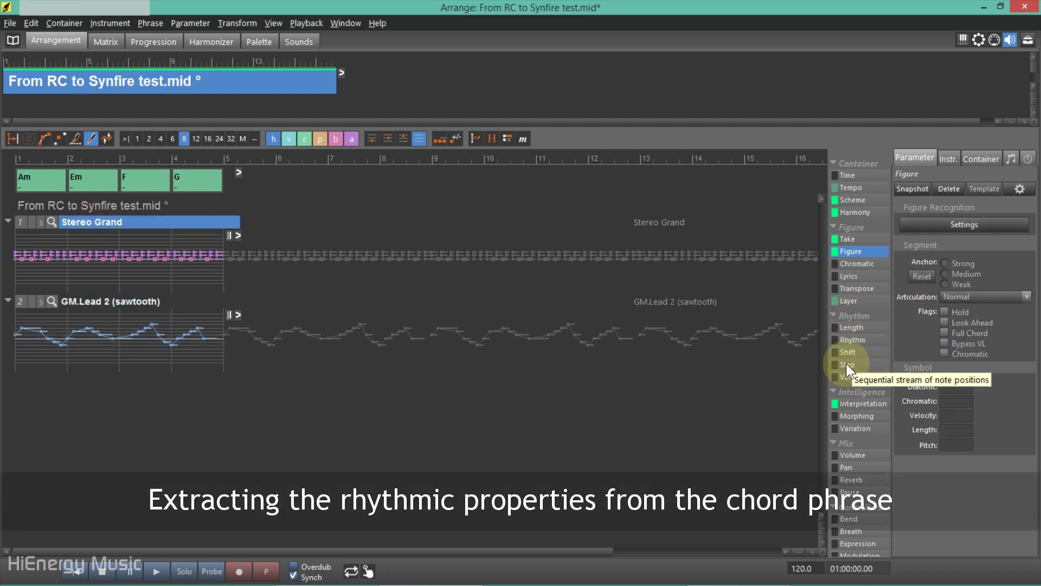
{"action": "left_click_drag", "start_coordinate": [846, 363], "coordinate": [109, 300]}
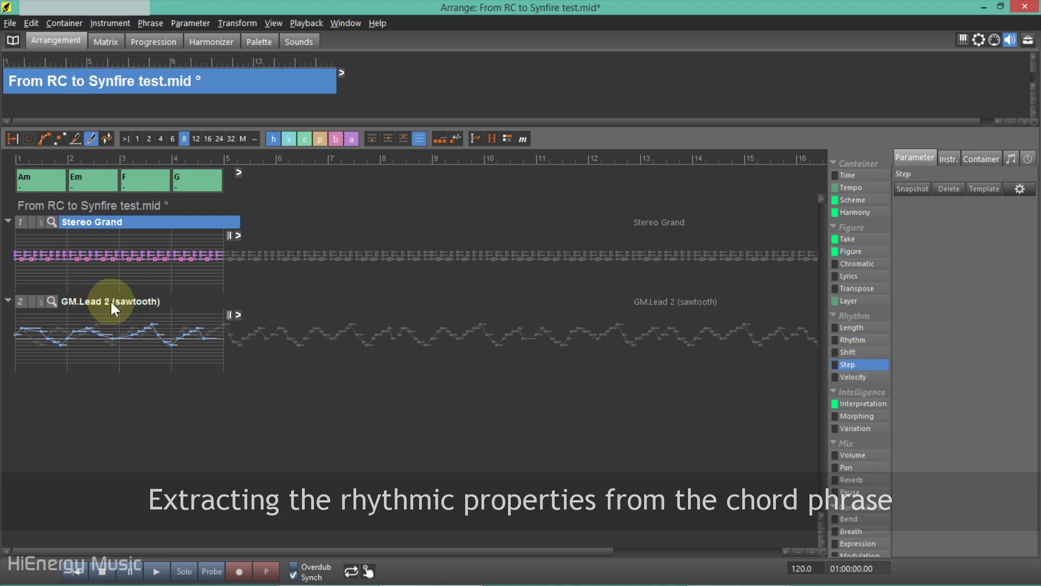
{"action": "left_click", "coordinate": [184, 571]}
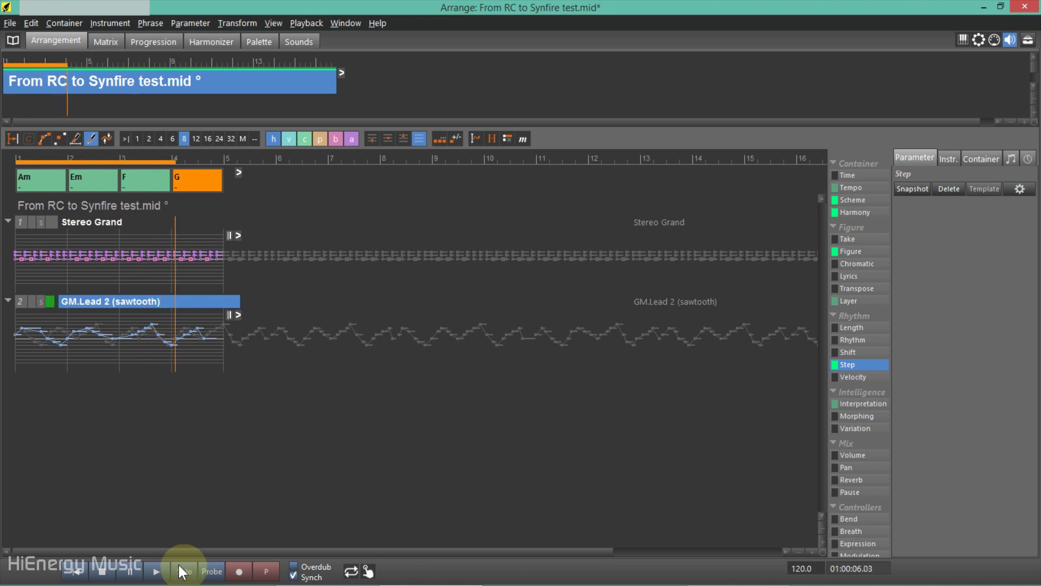
{"action": "left_click", "coordinate": [102, 572]}
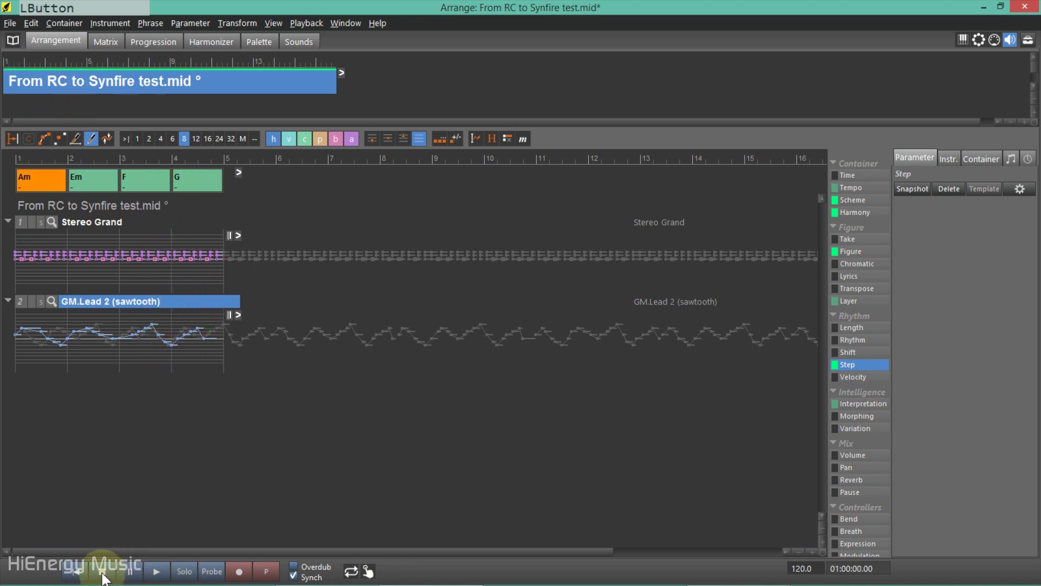
Step: Shift the Step pattern of GM.Lead 2 (sawtooth) forward in time to offset the melody against the chords, and play the arrangement
{"action": "left_click", "coordinate": [491, 137]}
{"action": "left_click", "coordinate": [848, 365]}
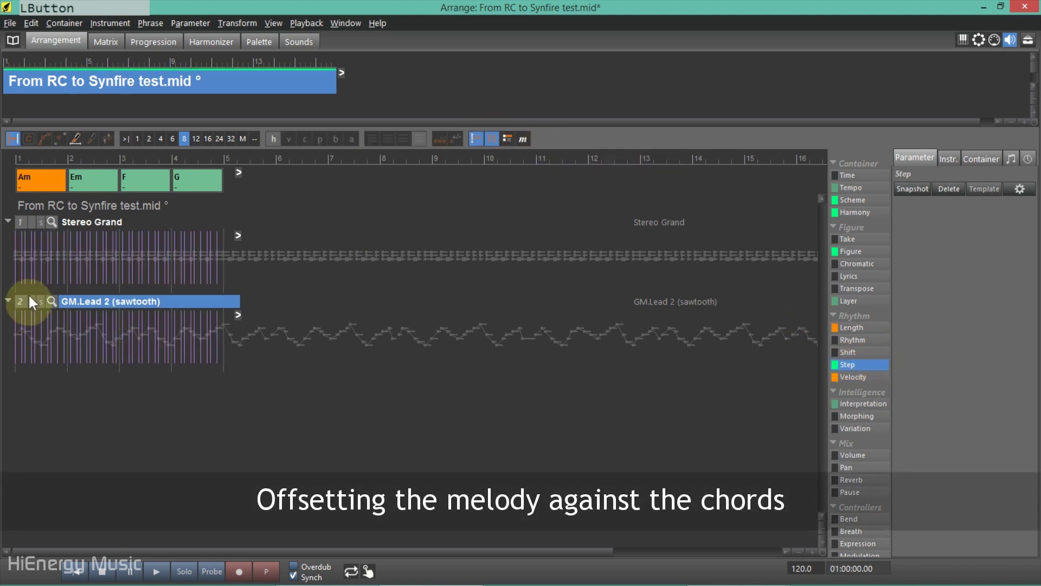
{"action": "left_click", "coordinate": [12, 138]}
{"action": "left_click_drag", "start_coordinate": [28, 338], "coordinate": [223, 336]}
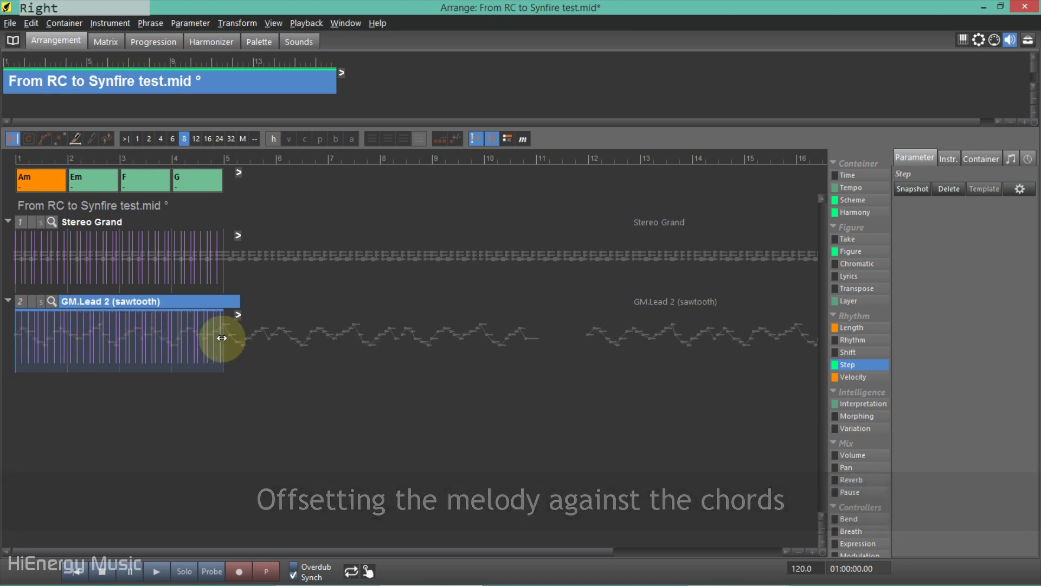
{"action": "left_click", "coordinate": [20, 339]}
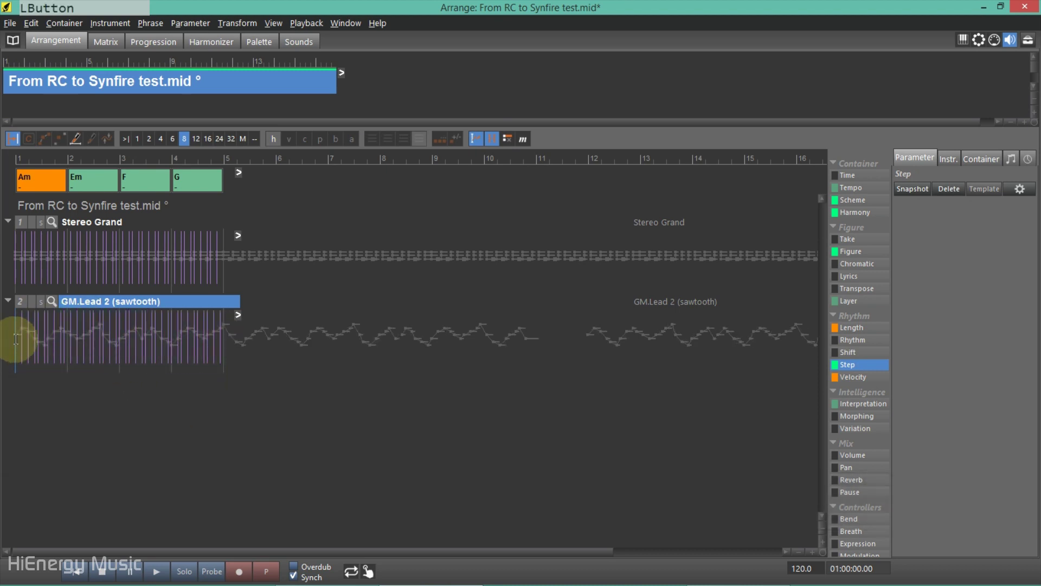
{"action": "left_click", "coordinate": [849, 251]}
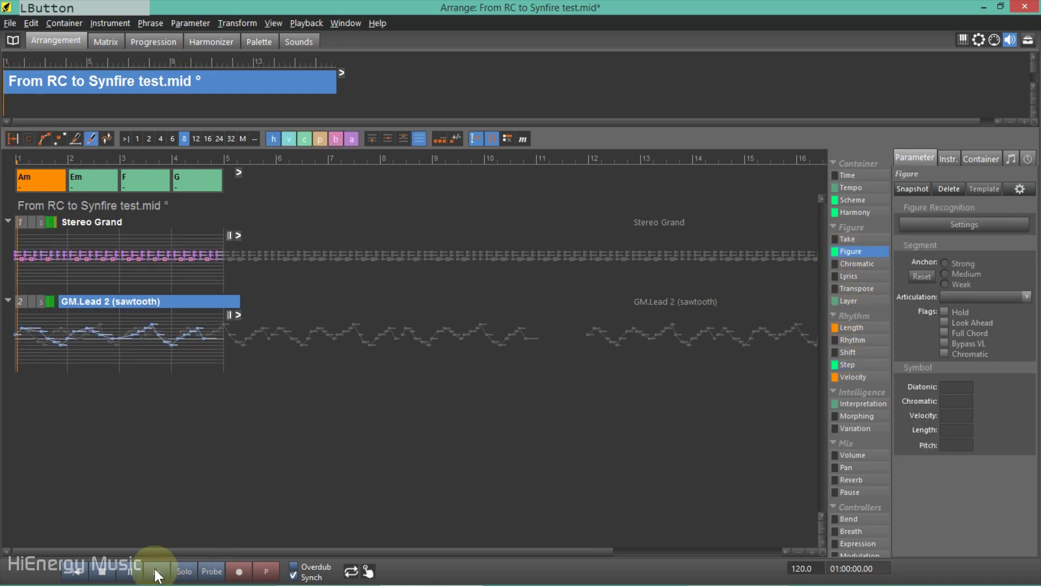
{"action": "left_click", "coordinate": [102, 571]}
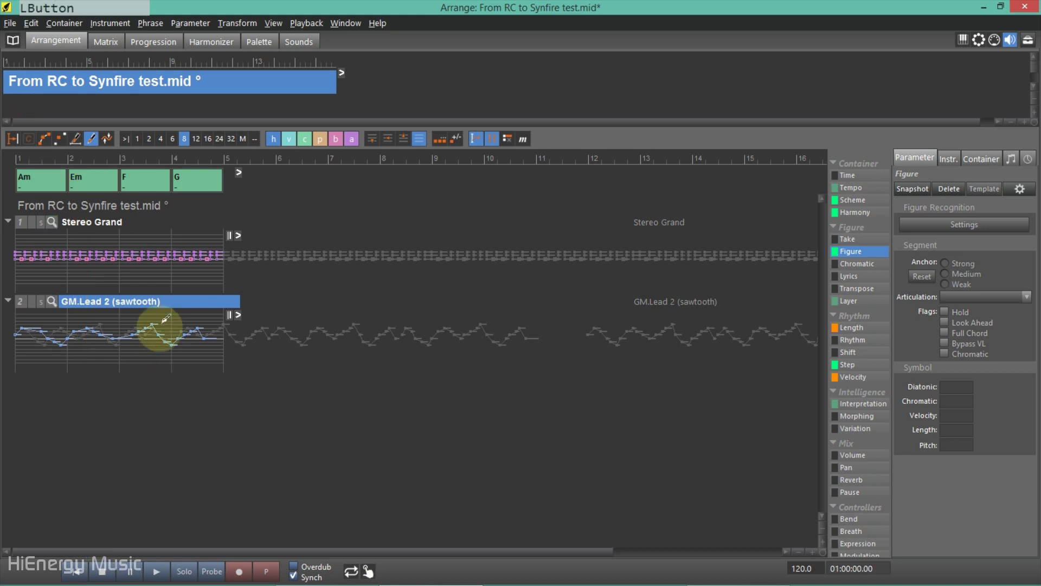
Step: Set the velocity of all Stereo Grand chords to 50 and play the arrangement
{"action": "double_click", "coordinate": [101, 225]}
{"action": "left_click", "coordinate": [589, 171]}
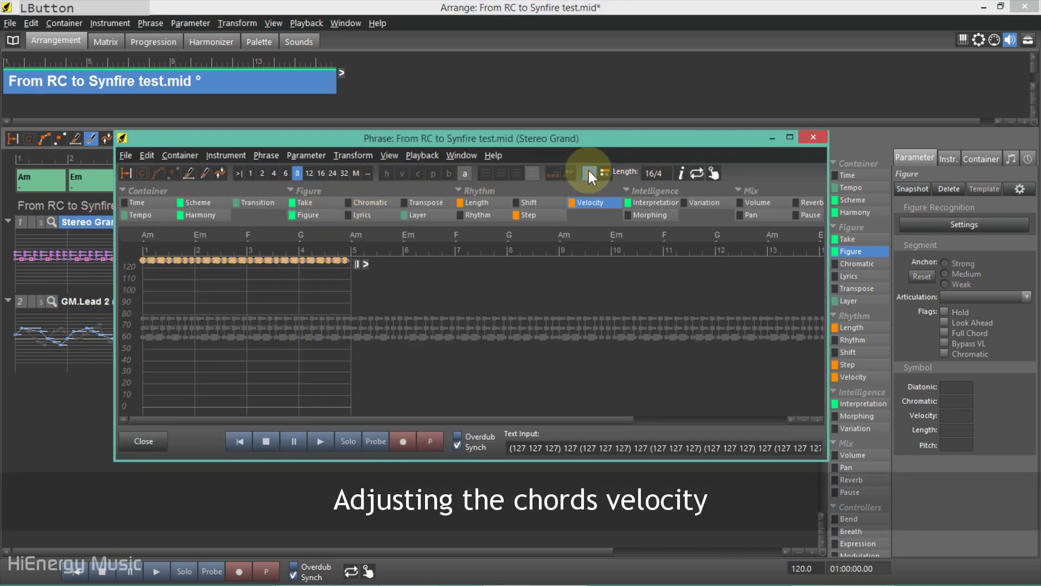
{"action": "left_click", "coordinate": [144, 291]}
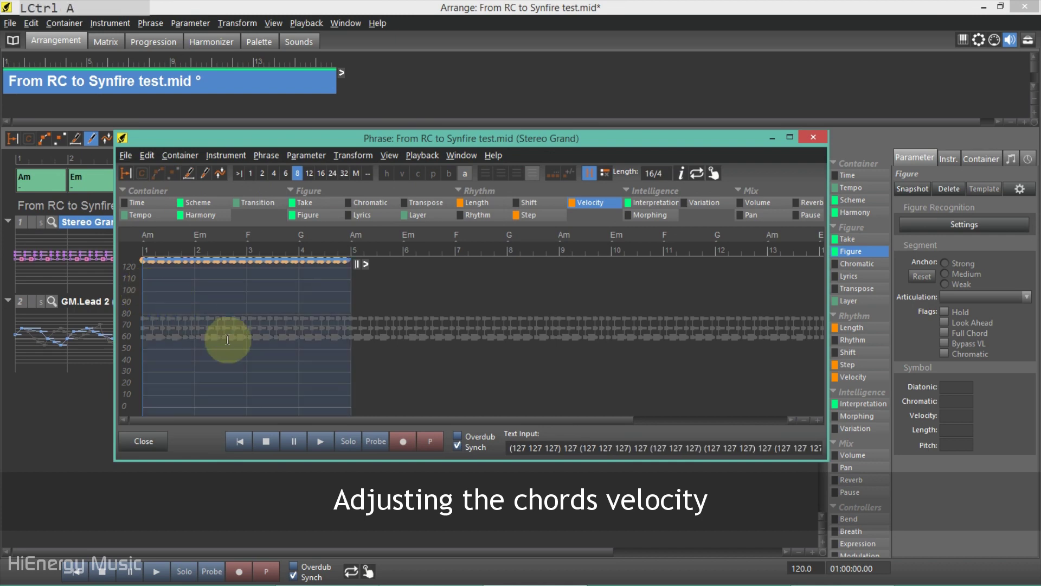
{"action": "left_click", "coordinate": [565, 444]}
{"action": "type", "text": "50"}
{"action": "key", "text": "Return"}
{"action": "left_click", "coordinate": [144, 442]}
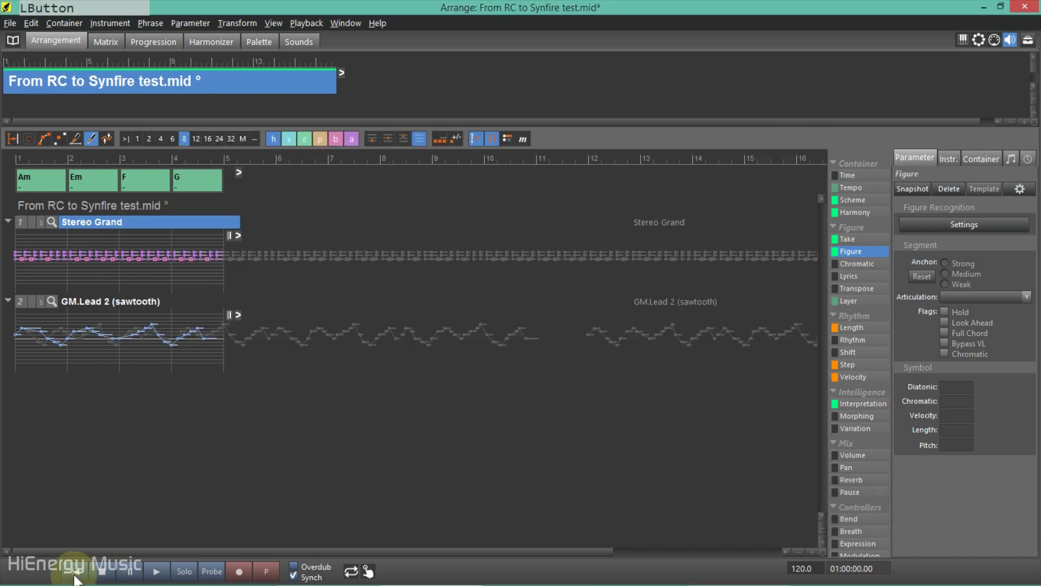
{"action": "left_click", "coordinate": [157, 571]}
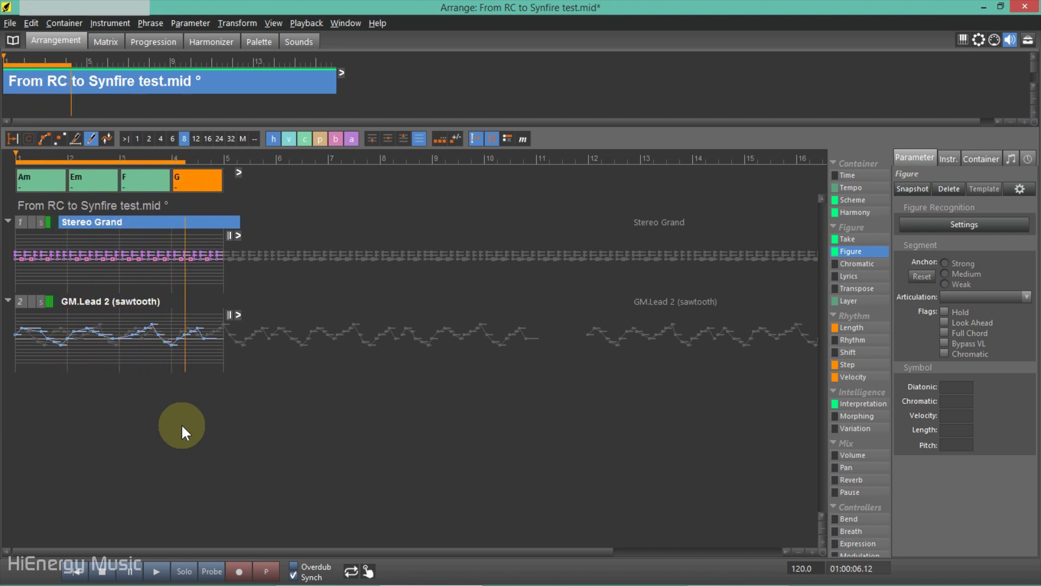
{"action": "left_click", "coordinate": [103, 571]}
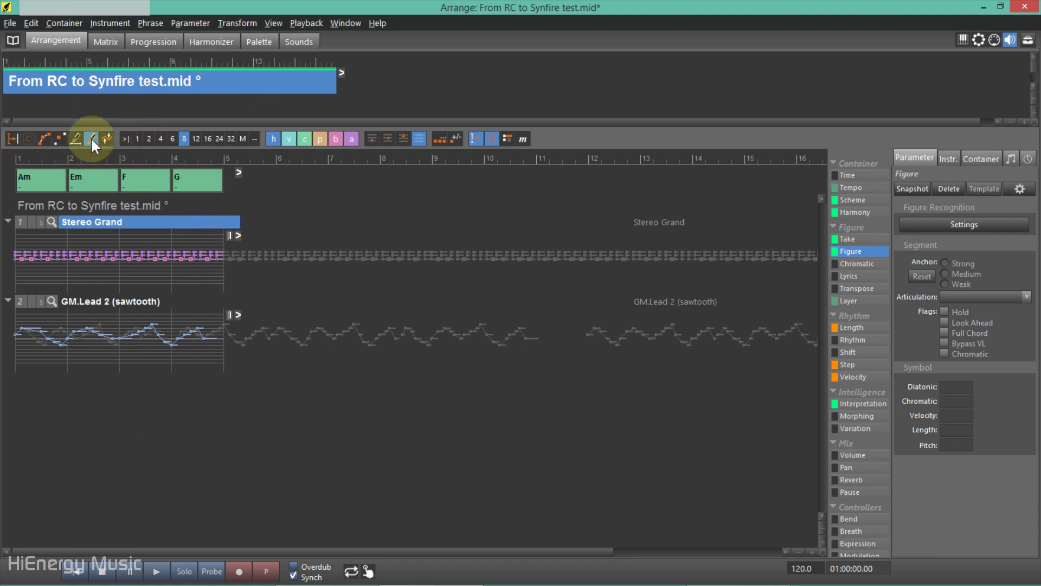
Step: Delete the existing melody figure from all four bars of GM.Lead 2 (sawtooth)
{"action": "left_click", "coordinate": [126, 301]}
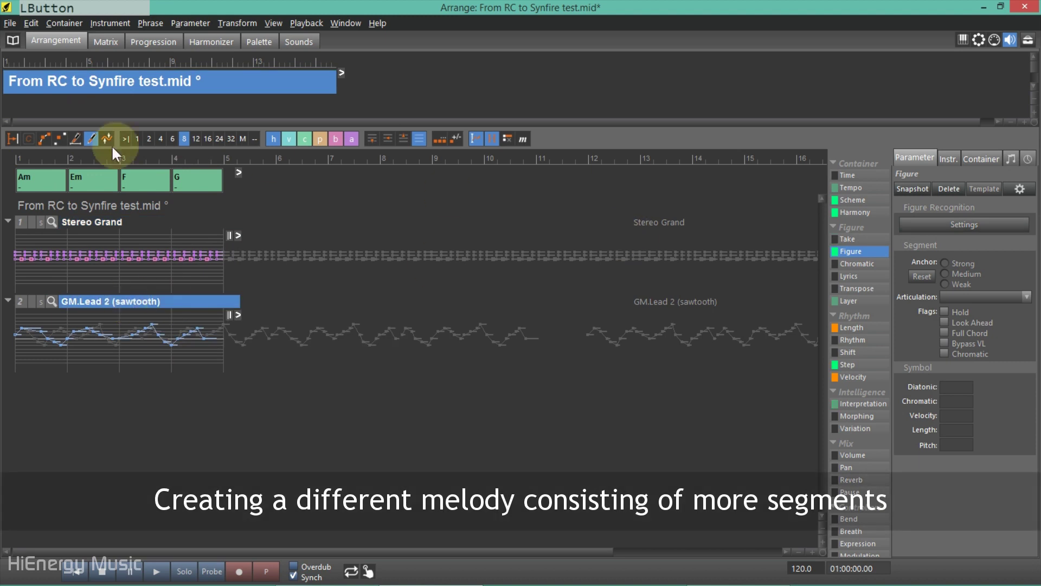
{"action": "left_click", "coordinate": [12, 138]}
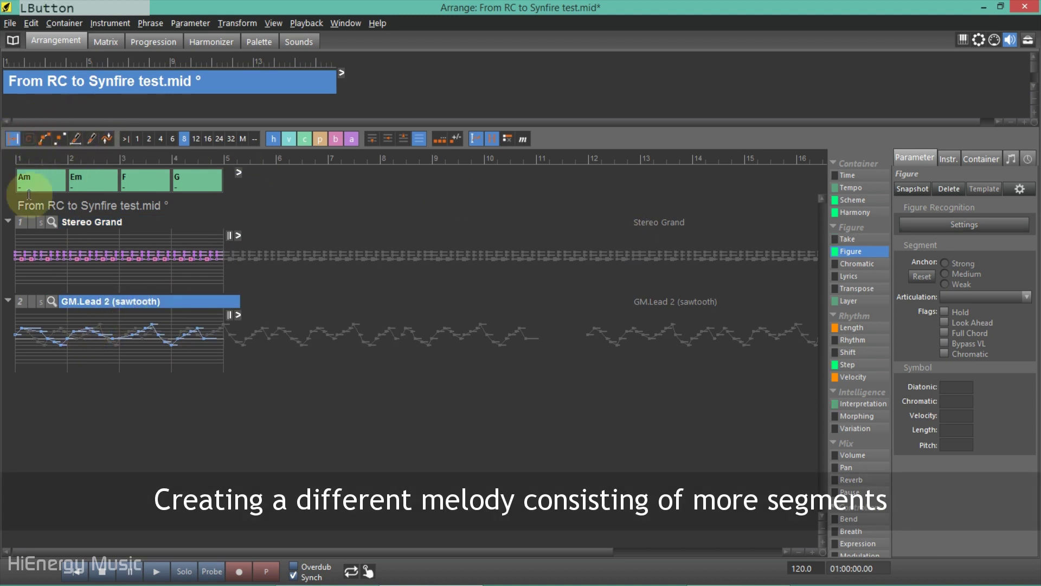
{"action": "left_click", "coordinate": [80, 353]}
{"action": "key", "text": "Delete"}
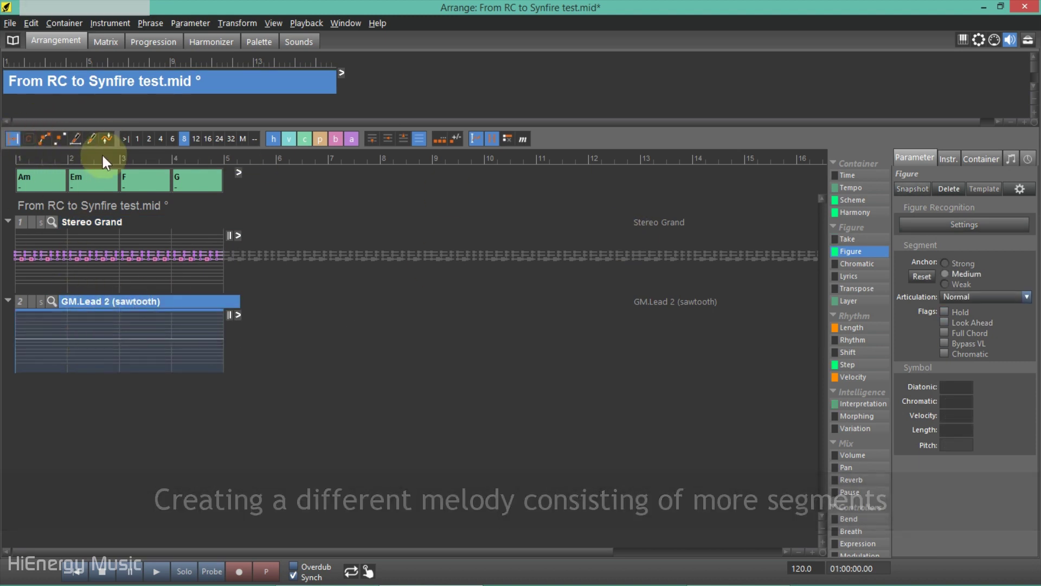
Step: Draw a new wavy melody in two consecutive segments across the four bars of GM.Lead 2 (sawtooth) and play the arrangement
{"action": "left_click", "coordinate": [91, 139]}
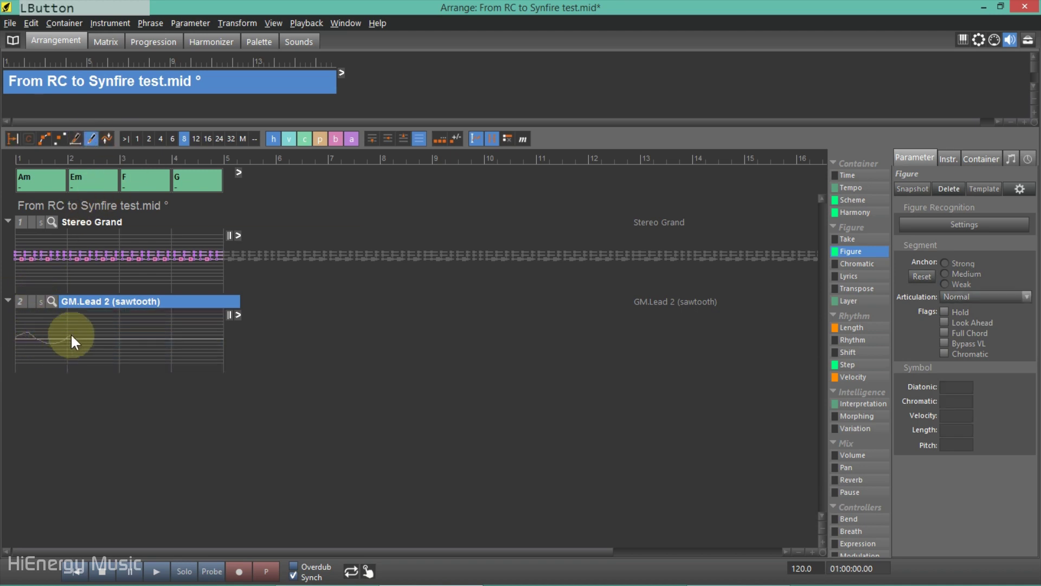
{"action": "left_click_drag", "start_coordinate": [87, 338], "coordinate": [89, 338]}
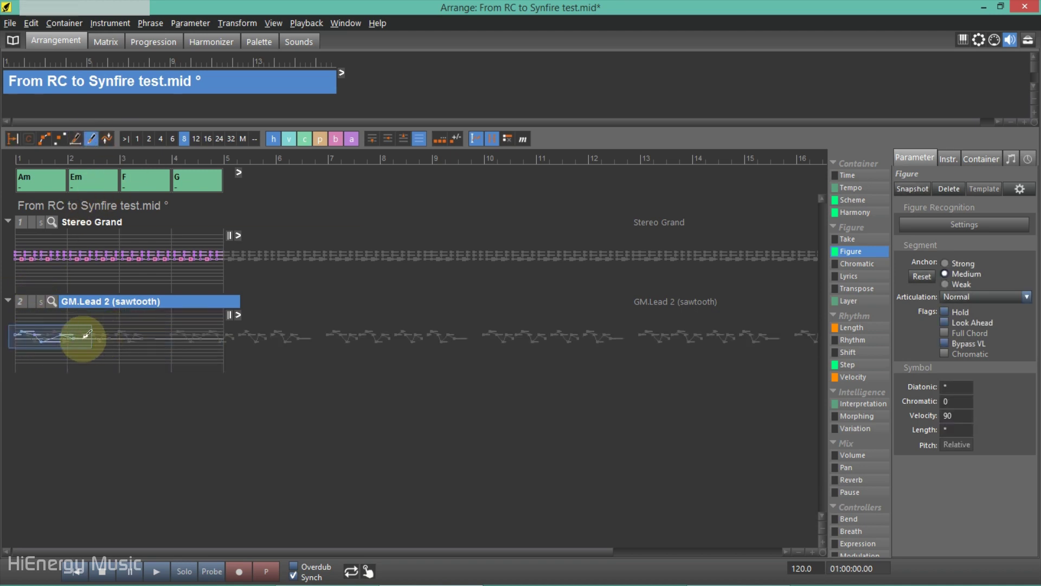
{"action": "left_click", "coordinate": [102, 328]}
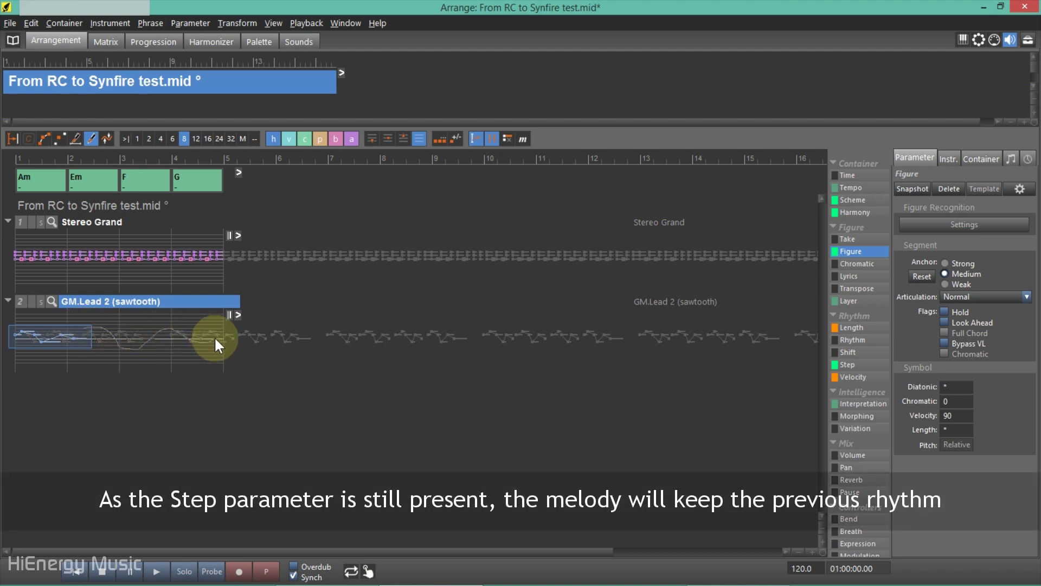
{"action": "left_click_drag", "start_coordinate": [214, 338], "coordinate": [214, 338]}
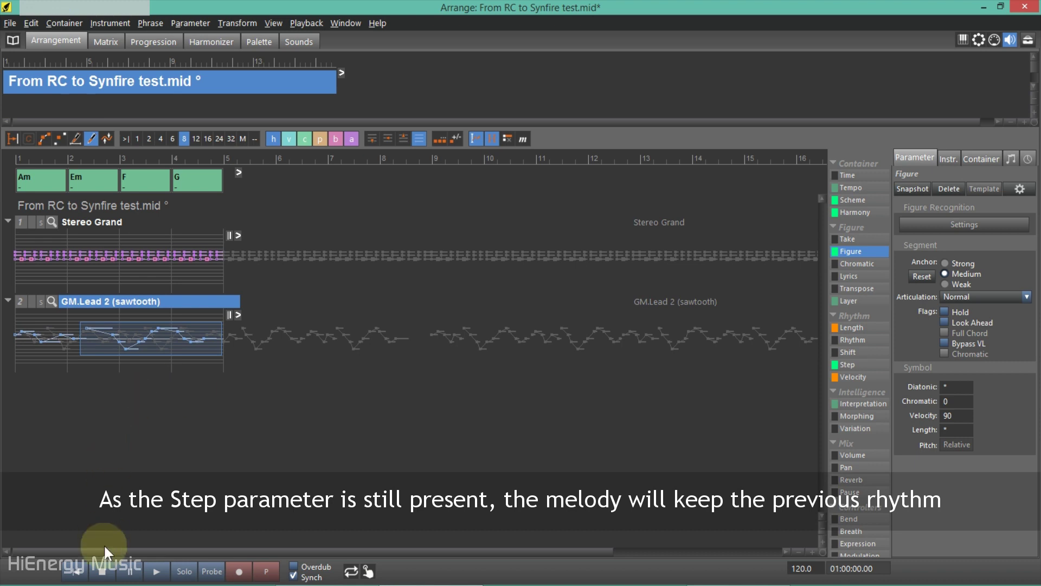
{"action": "left_click", "coordinate": [102, 571]}
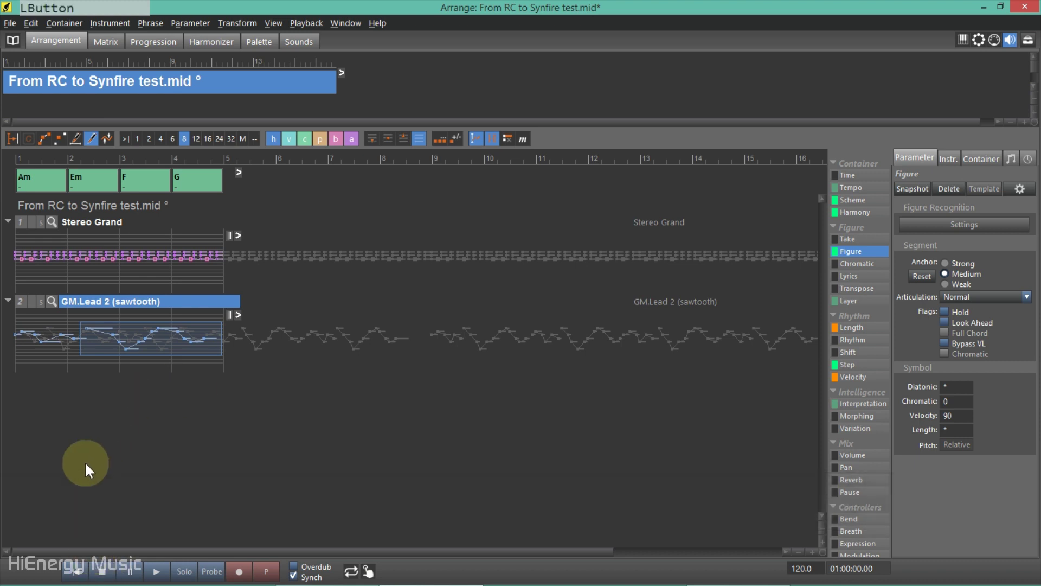
{"action": "left_click", "coordinate": [156, 571]}
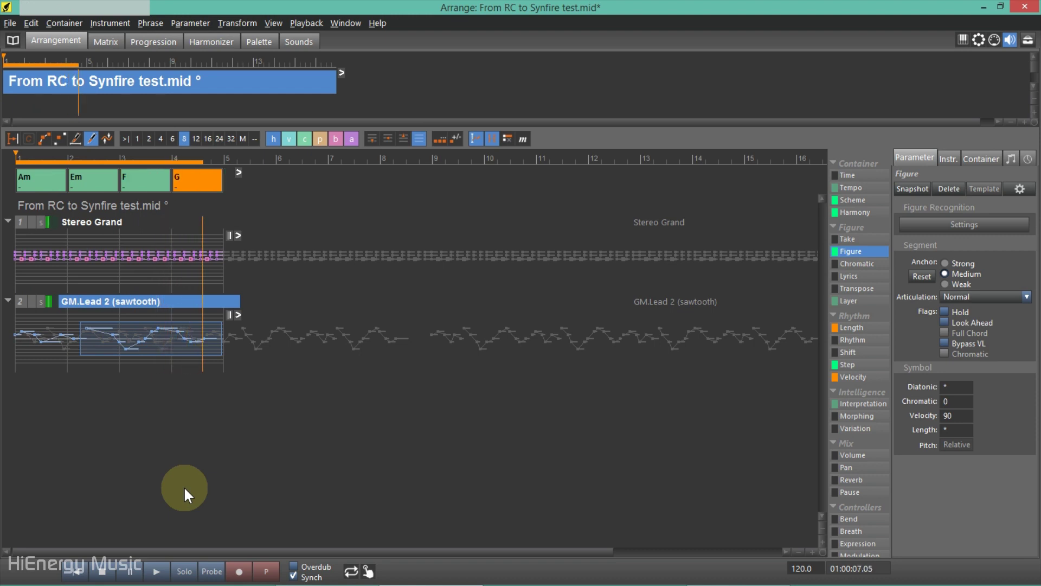
{"action": "left_click", "coordinate": [102, 571]}
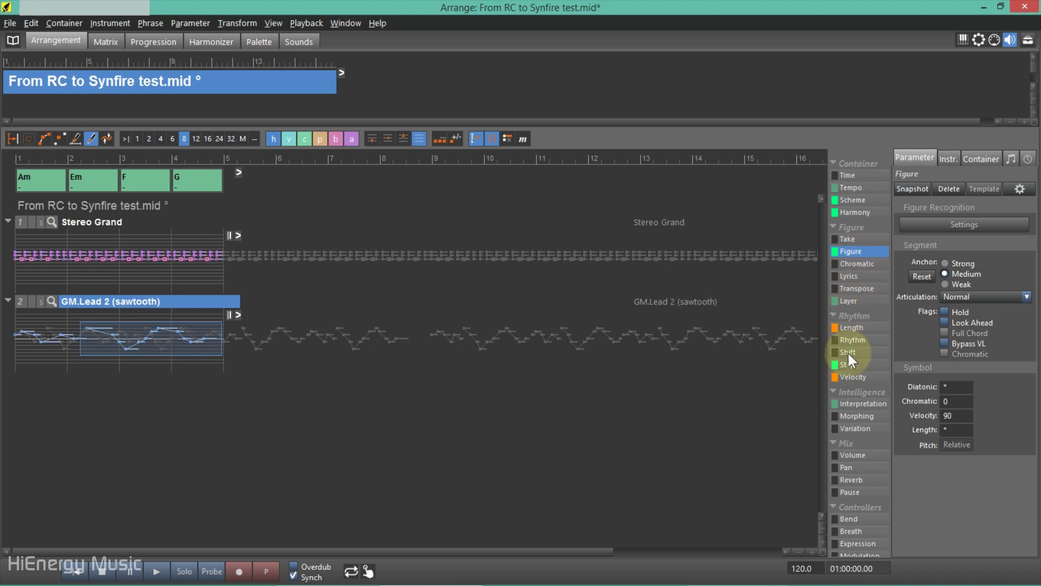
Step: Commit the melody's rhythm with a Figure snapshot on GM.Lead 2 (sawtooth) and delete its Step parameter
{"action": "left_click", "coordinate": [852, 328]}
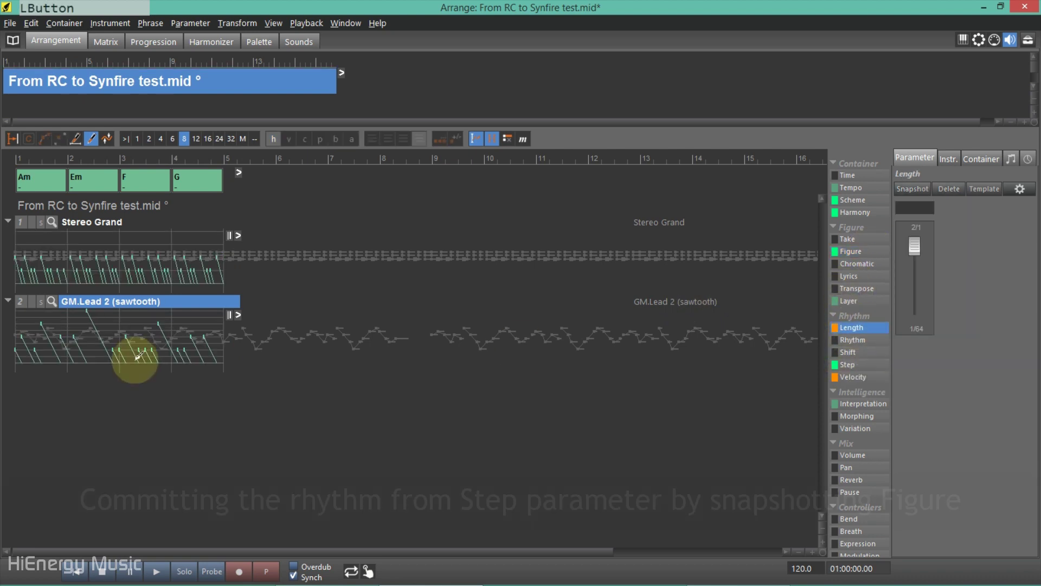
{"action": "left_click", "coordinate": [851, 252]}
{"action": "left_click", "coordinate": [916, 187]}
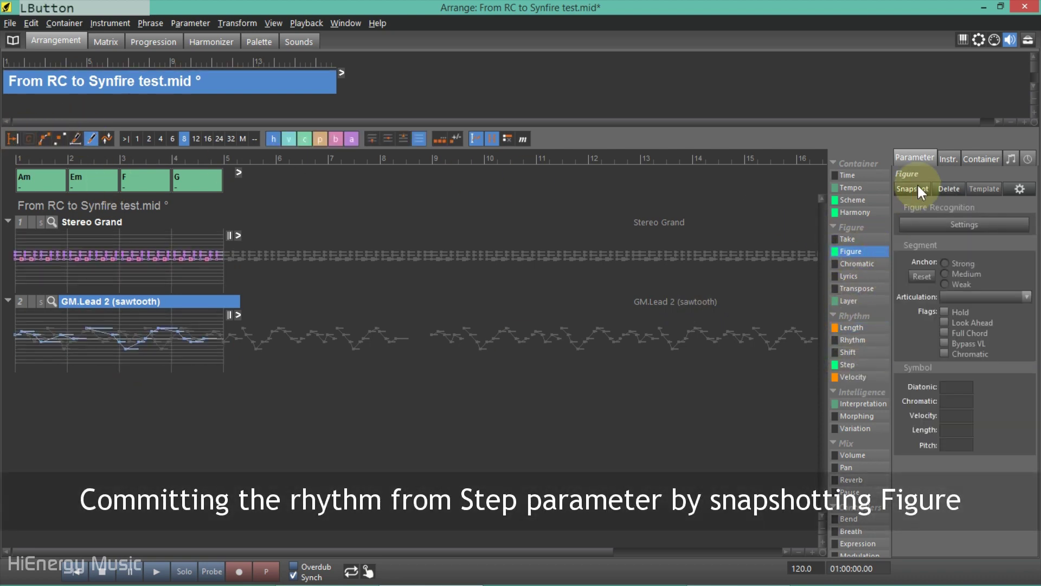
{"action": "right_click", "coordinate": [853, 365]}
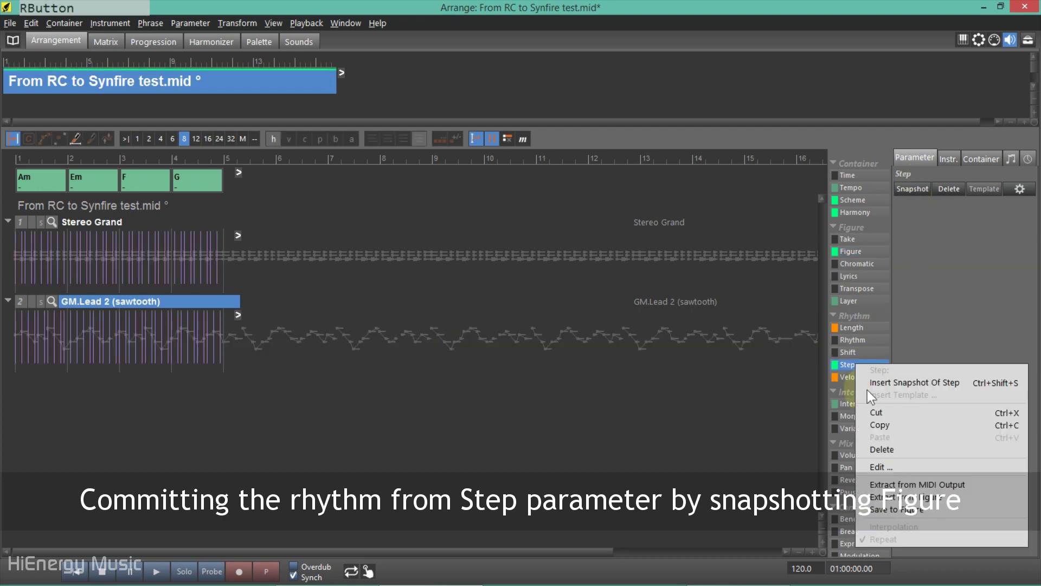
{"action": "left_click", "coordinate": [897, 450]}
{"action": "left_click", "coordinate": [850, 252]}
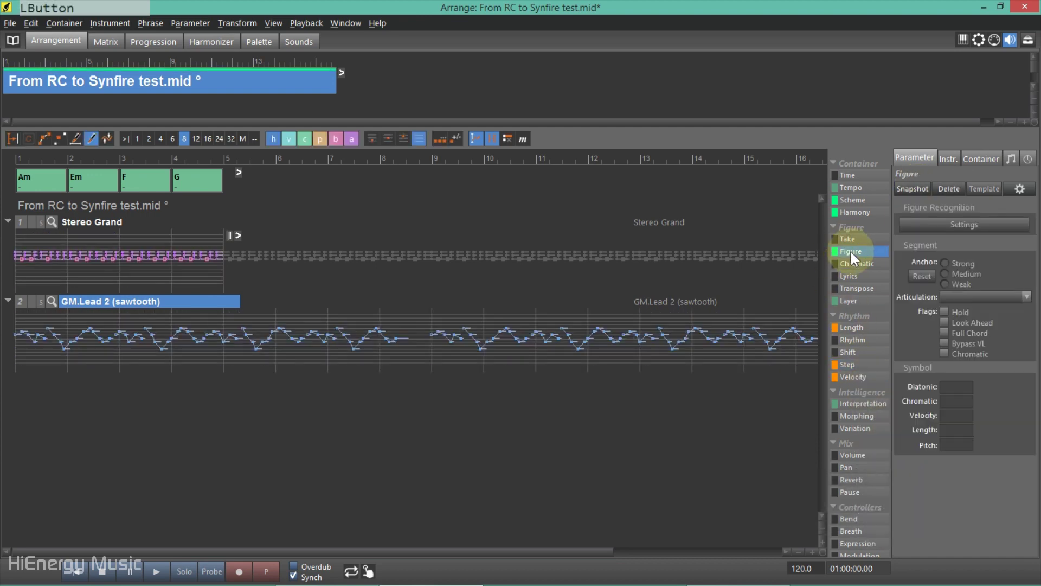
Step: Trim the GM.Lead 2 (sawtooth) figure to an irregular length ending shortly after the start of bar 5
{"action": "left_click", "coordinate": [12, 346]}
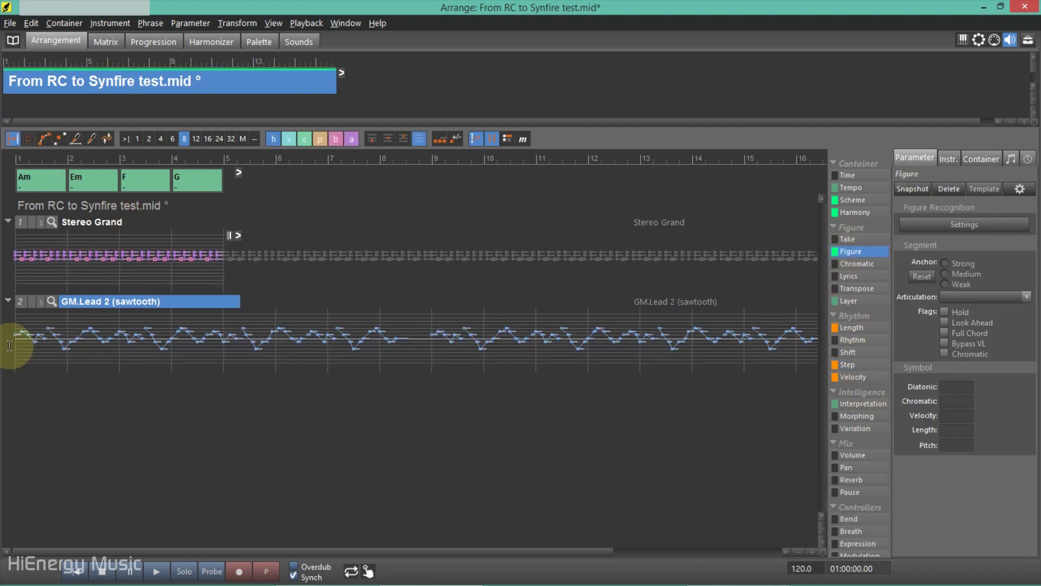
{"action": "left_click_drag", "start_coordinate": [9, 346], "coordinate": [243, 339]}
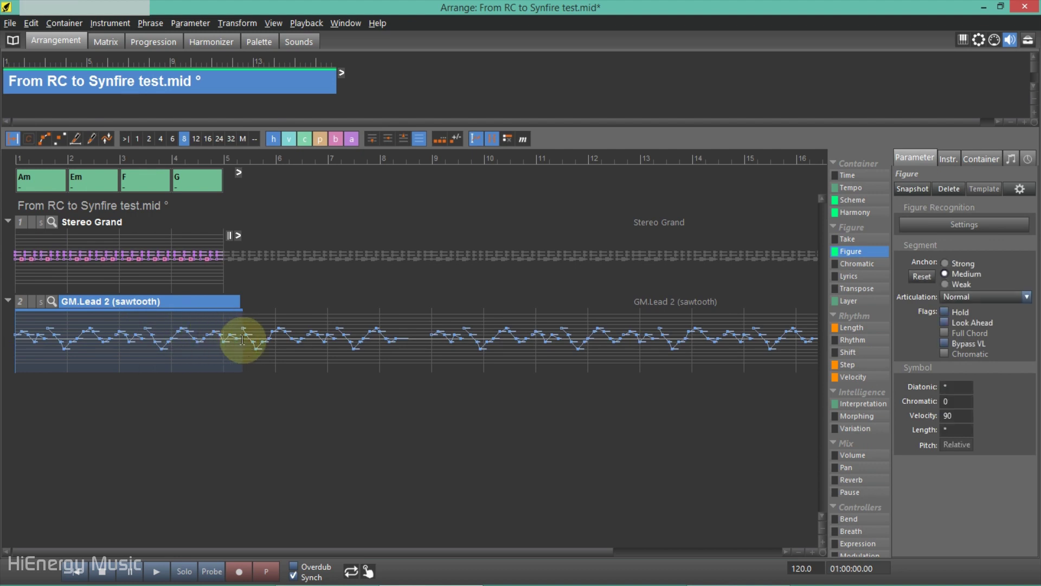
{"action": "key", "text": "ctrl+t"}
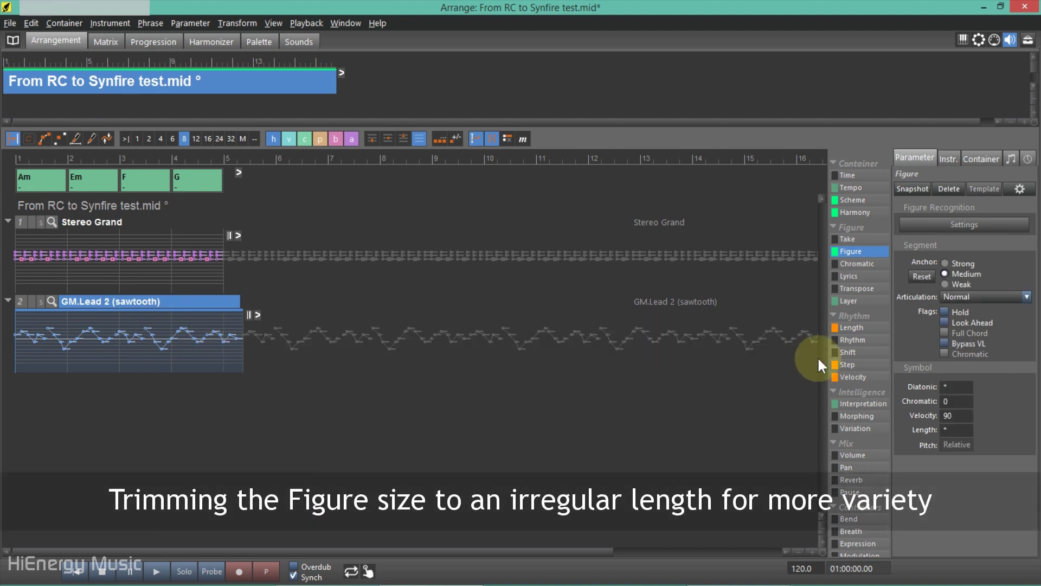
Step: Examine the Length parameter of the trimmed GM.Lead 2 (sawtooth) melody and play the arrangement
{"action": "left_click", "coordinate": [851, 328]}
{"action": "left_click", "coordinate": [34, 335]}
{"action": "left_click_drag", "start_coordinate": [33, 335], "coordinate": [239, 349]}
{"action": "left_click_drag", "start_coordinate": [138, 366], "coordinate": [162, 320]}
{"action": "left_click", "coordinate": [156, 571]}
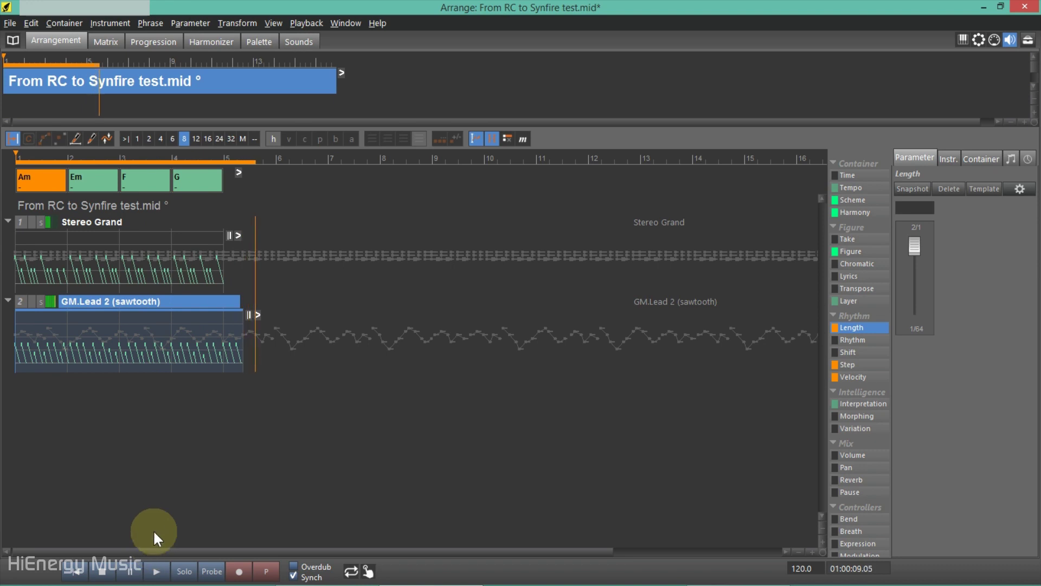
{"action": "left_click", "coordinate": [101, 573]}
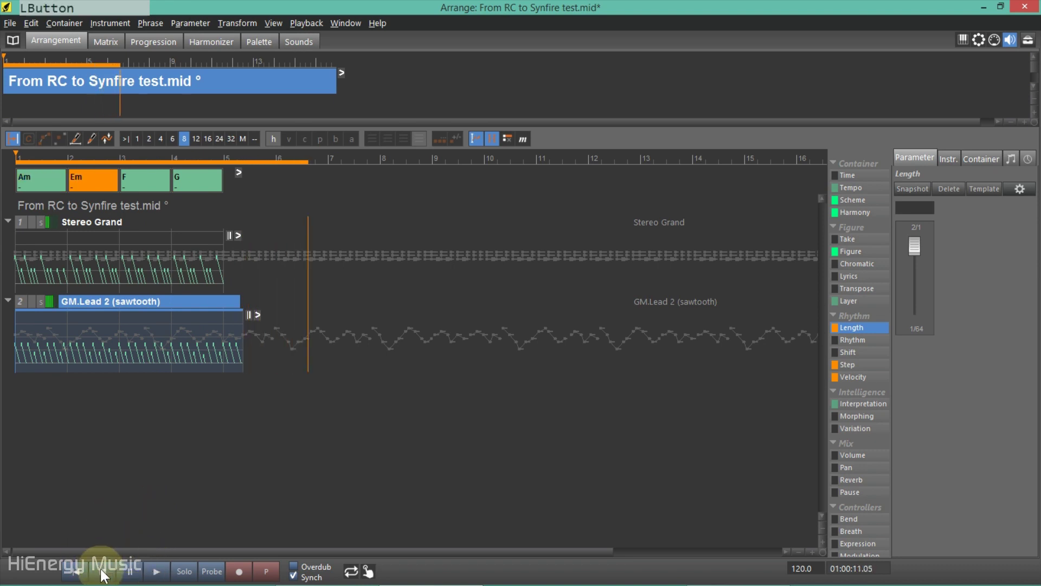
Step: Set the velocity of all Stereo Grand chords to 80
{"action": "left_click", "coordinate": [105, 228]}
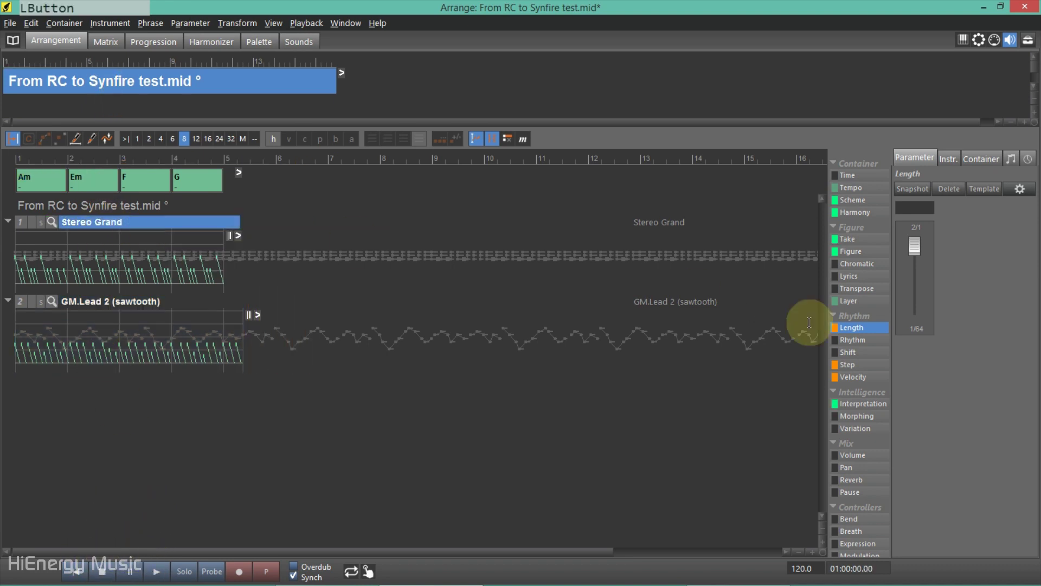
{"action": "left_click", "coordinate": [853, 377]}
{"action": "left_click_drag", "start_coordinate": [103, 264], "coordinate": [224, 264]}
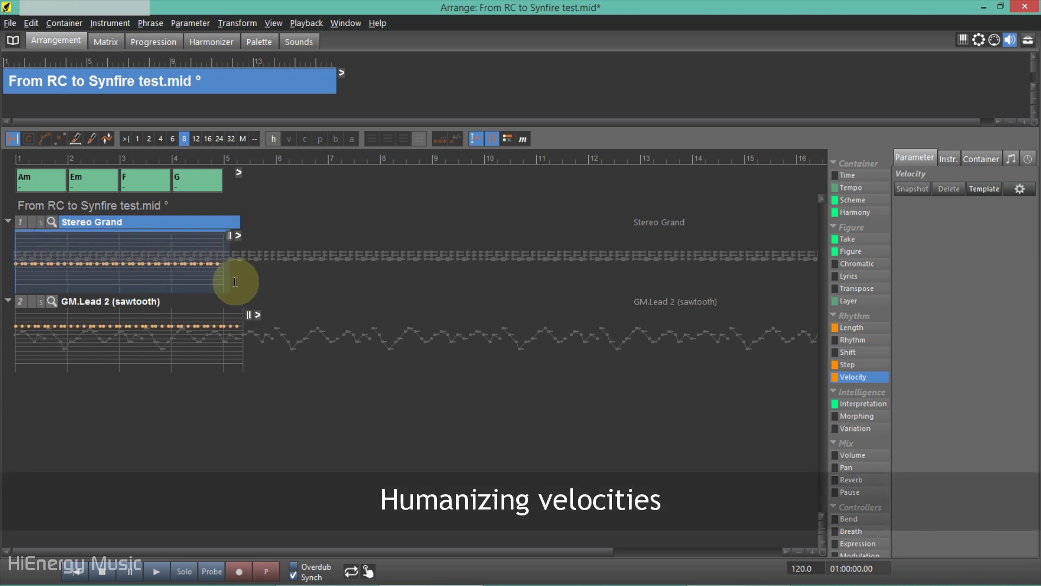
{"action": "double_click", "coordinate": [129, 219]}
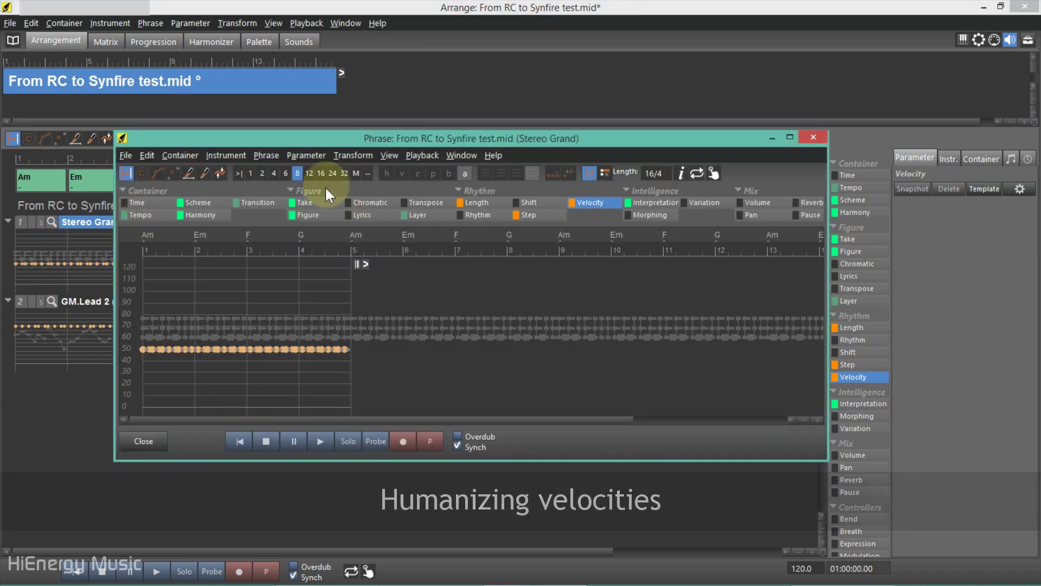
{"action": "left_click", "coordinate": [591, 202]}
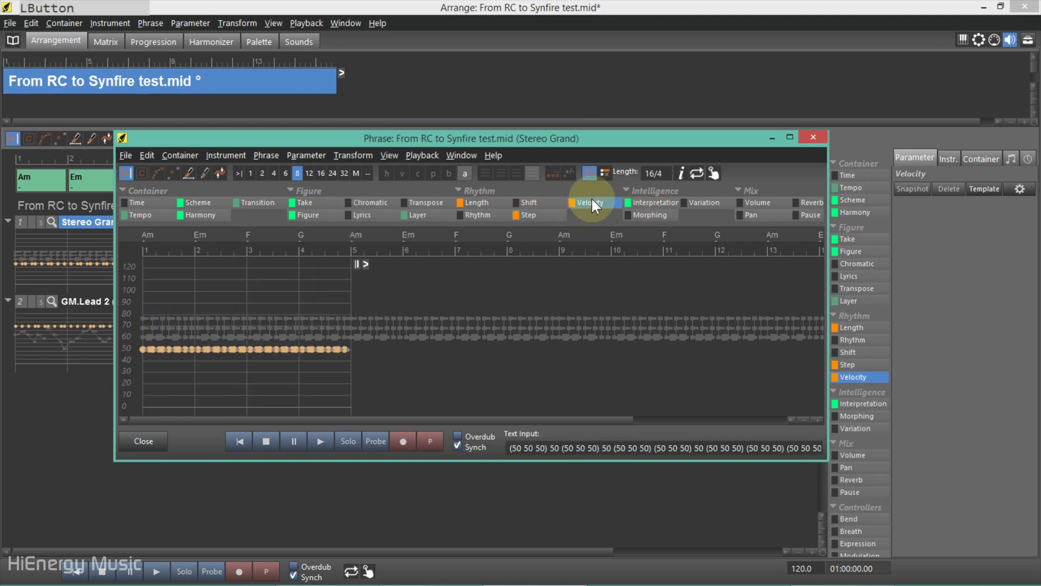
{"action": "triple_click", "coordinate": [570, 444]}
{"action": "type", "text": "80"}
{"action": "key", "text": "Return"}
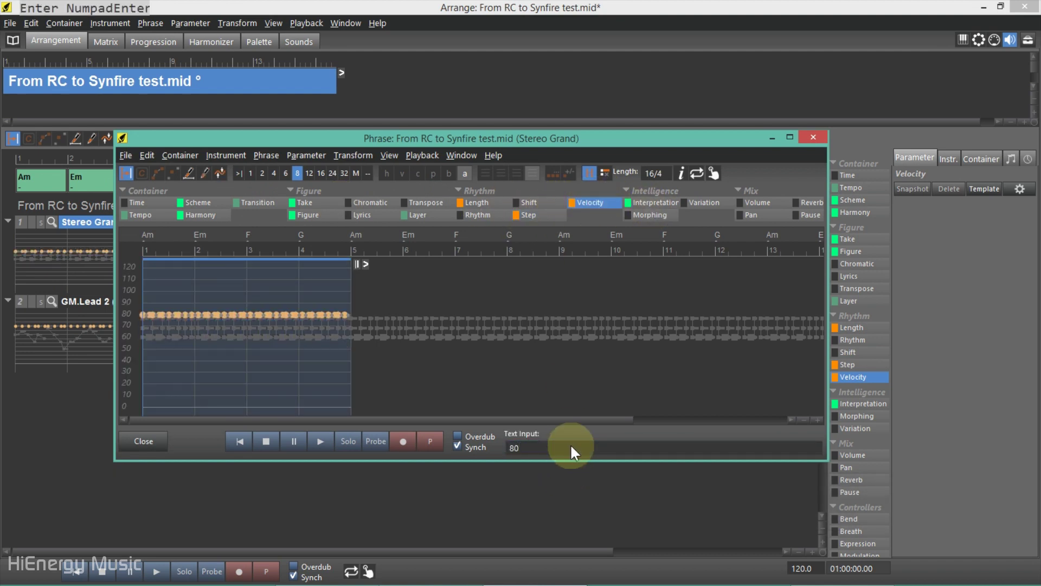
Step: Apply Enhance Off Beat 10%, Humanize 10% and another Enhance Off Beat 10% to the Stereo Grand velocities
{"action": "left_click", "coordinate": [354, 155]}
{"action": "mouse_move", "coordinate": [437, 183]}
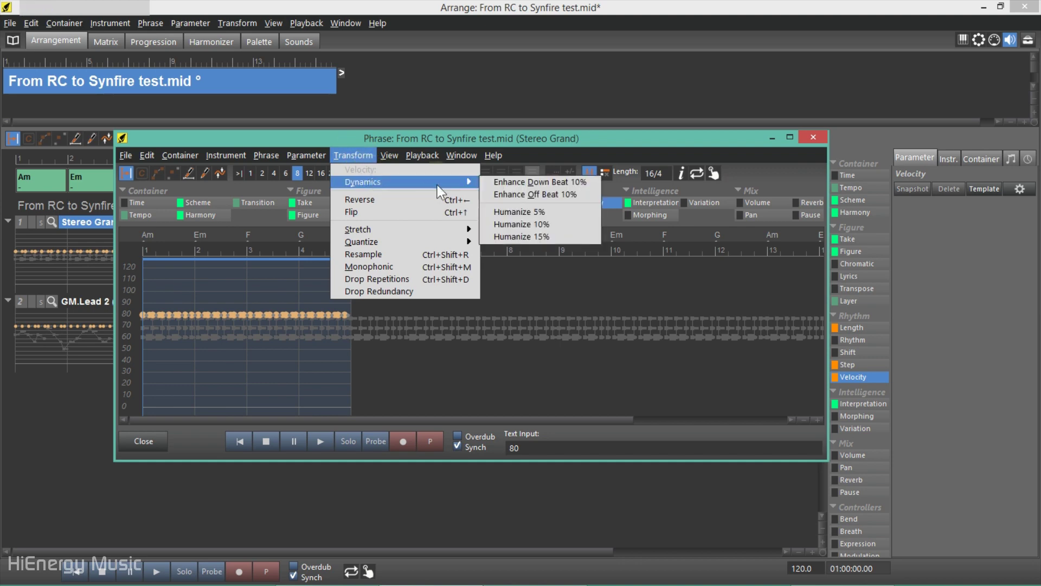
{"action": "left_click", "coordinate": [536, 195]}
{"action": "left_click", "coordinate": [353, 155]}
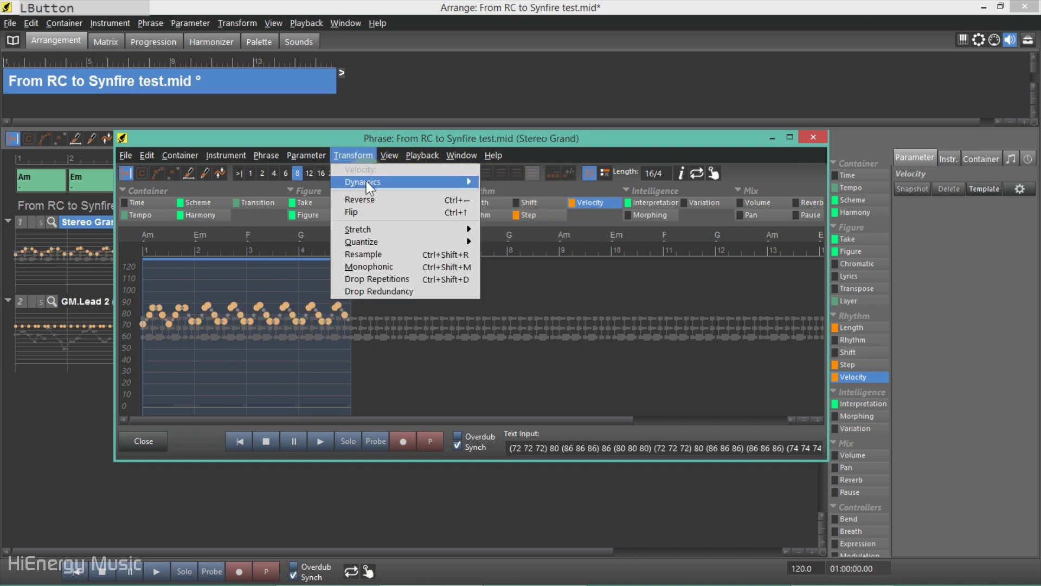
{"action": "mouse_move", "coordinate": [364, 181]}
{"action": "left_click", "coordinate": [532, 220]}
{"action": "left_click", "coordinate": [366, 157]}
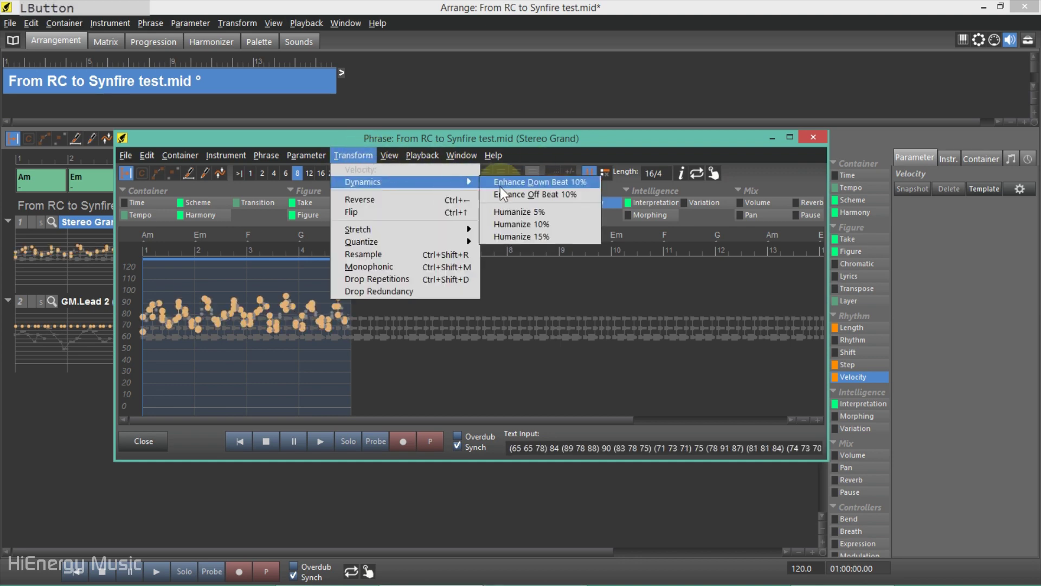
{"action": "left_click", "coordinate": [520, 195]}
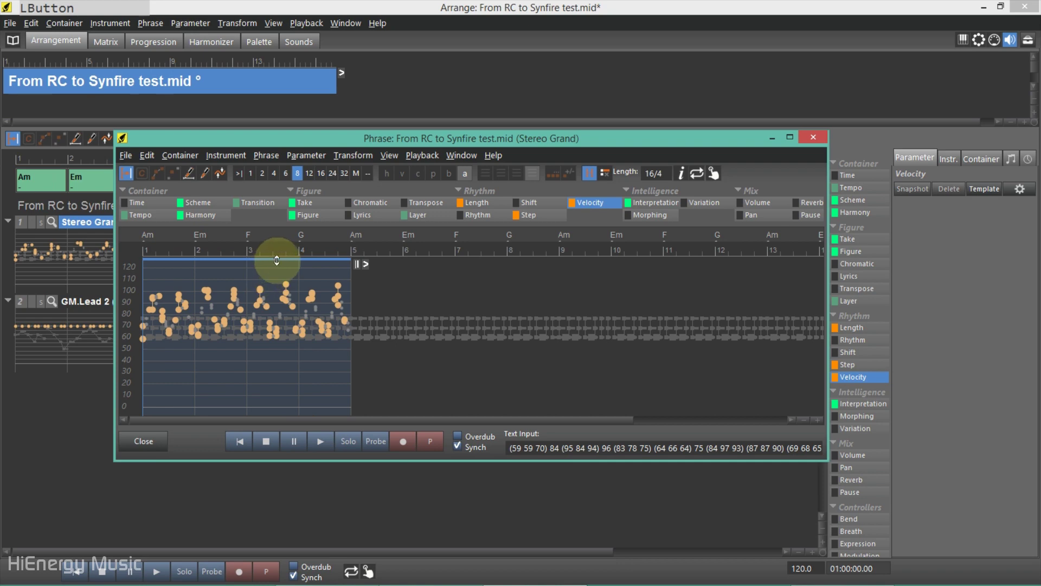
Step: Compress the Stereo Grand velocity range from above and below, close the phrase window and play the arrangement
{"action": "left_click_drag", "start_coordinate": [276, 259], "coordinate": [278, 287]}
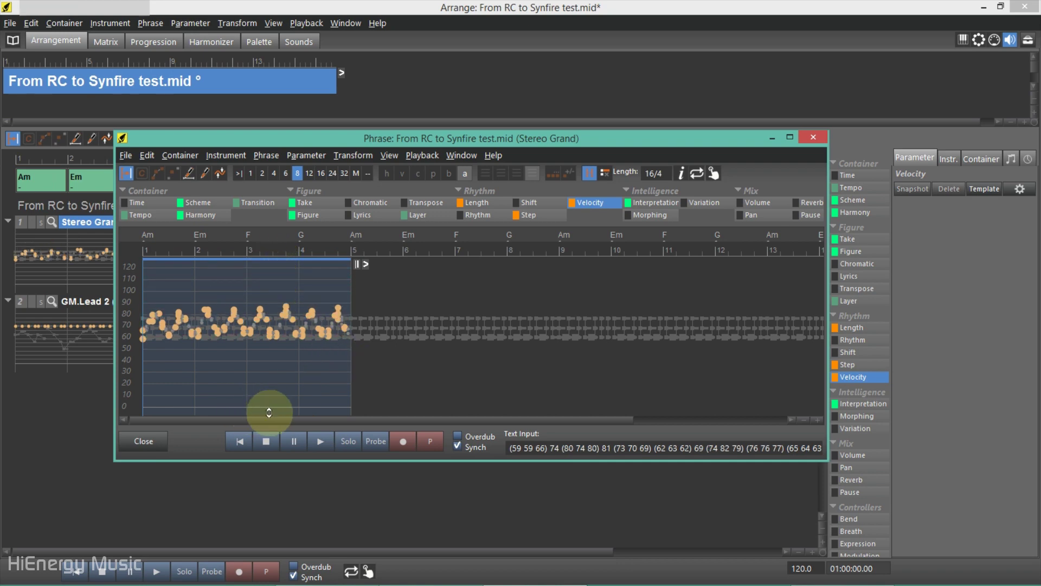
{"action": "left_click_drag", "start_coordinate": [269, 412], "coordinate": [268, 398]}
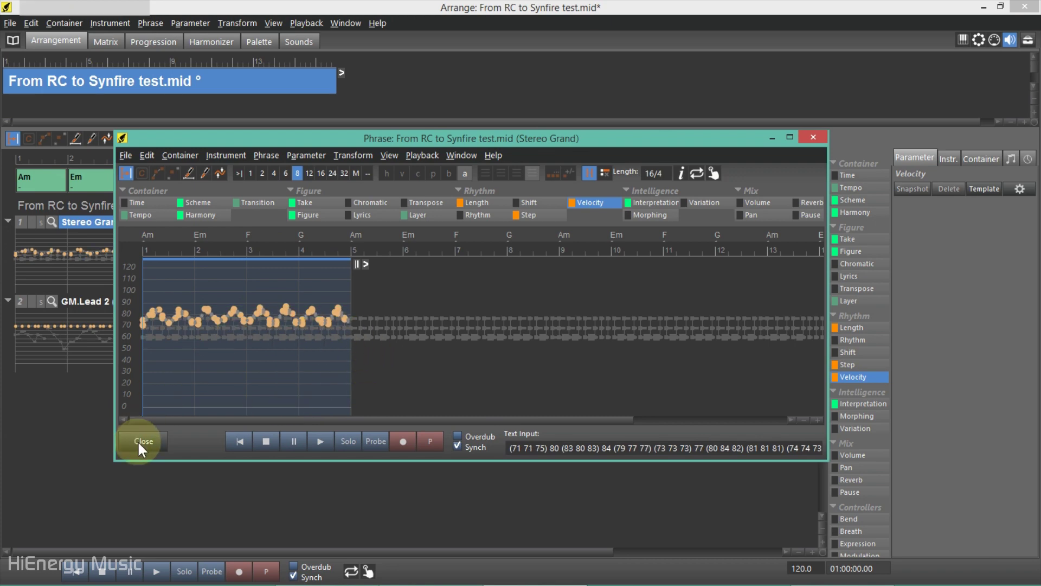
{"action": "left_click", "coordinate": [143, 441]}
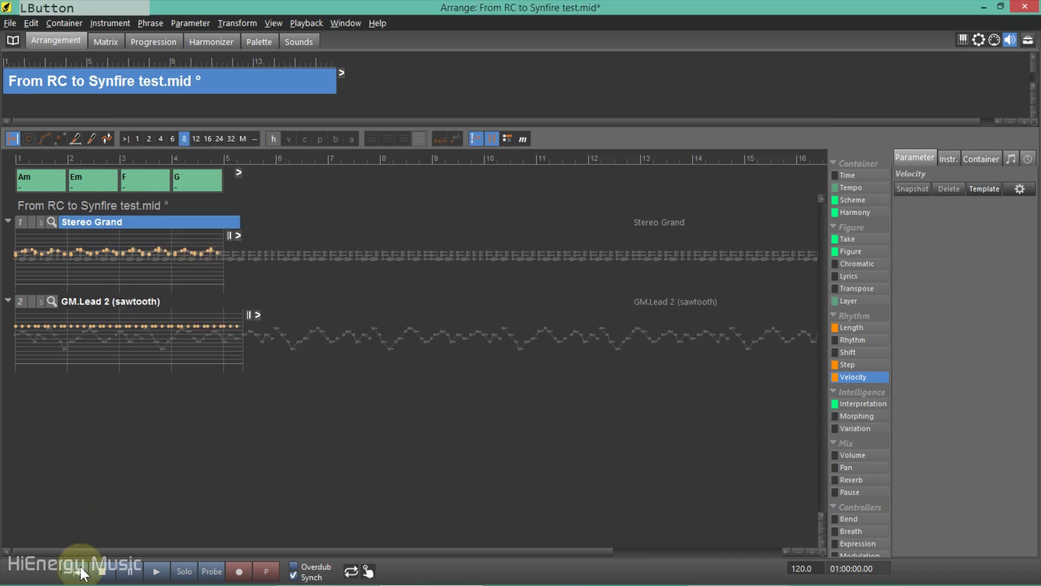
{"action": "left_click", "coordinate": [161, 570]}
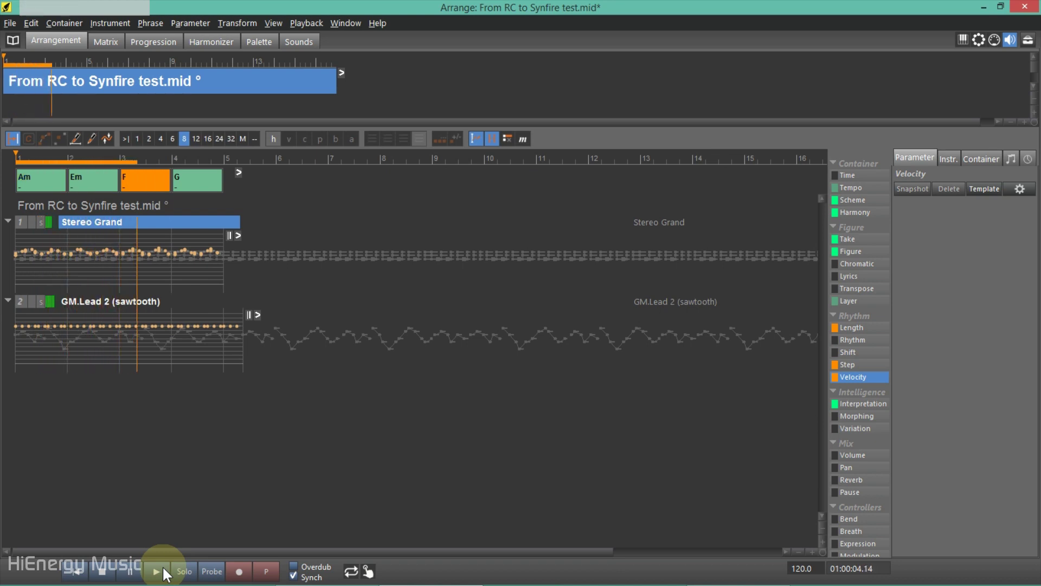
{"action": "left_click", "coordinate": [103, 572]}
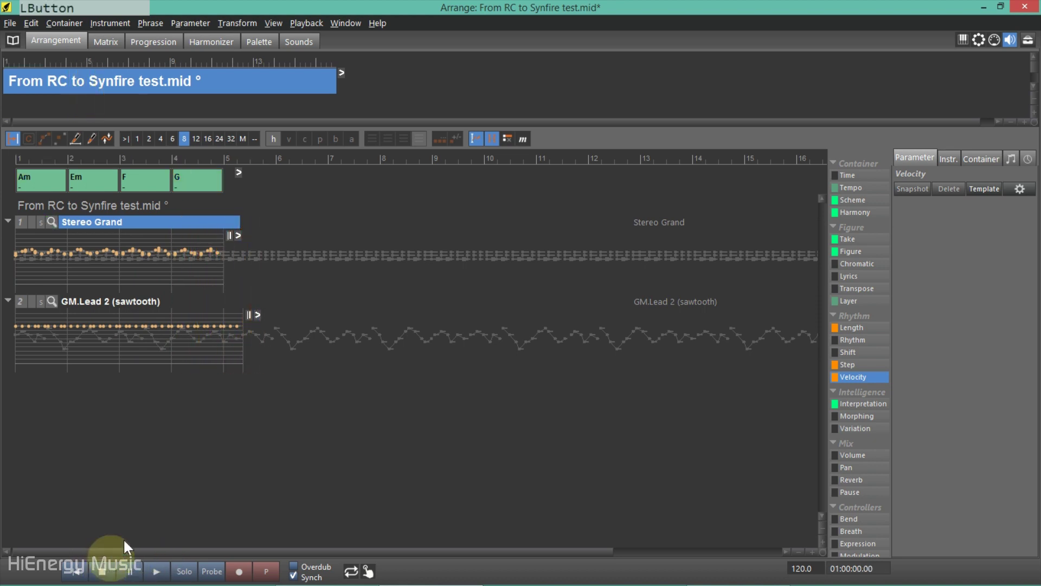
Step: Apply Enhance Down Beat 10% to the GM.Lead 2 (sawtooth) velocities
{"action": "left_click", "coordinate": [143, 296]}
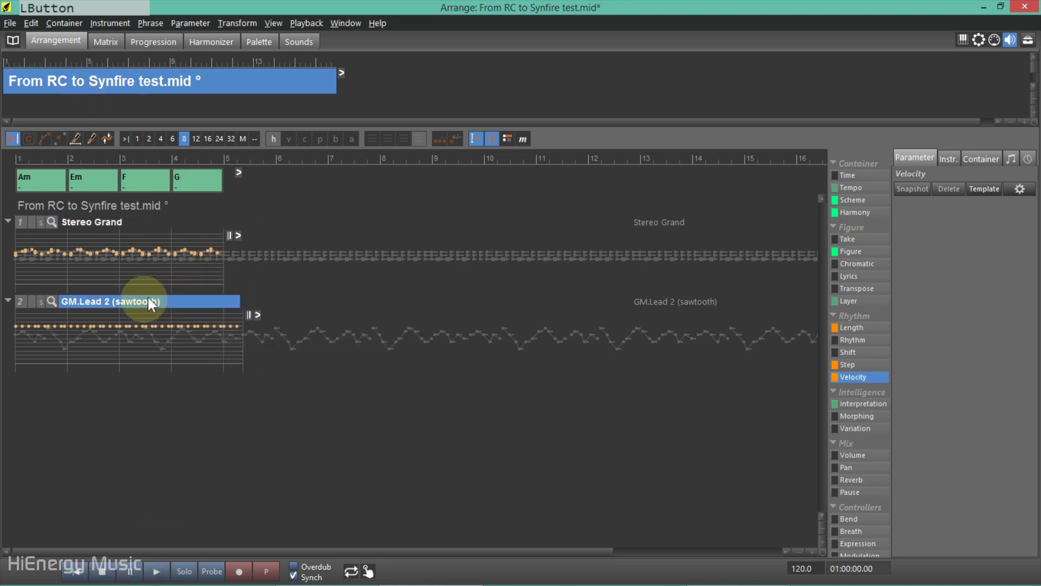
{"action": "left_click", "coordinate": [237, 21]}
{"action": "mouse_move", "coordinate": [318, 49]}
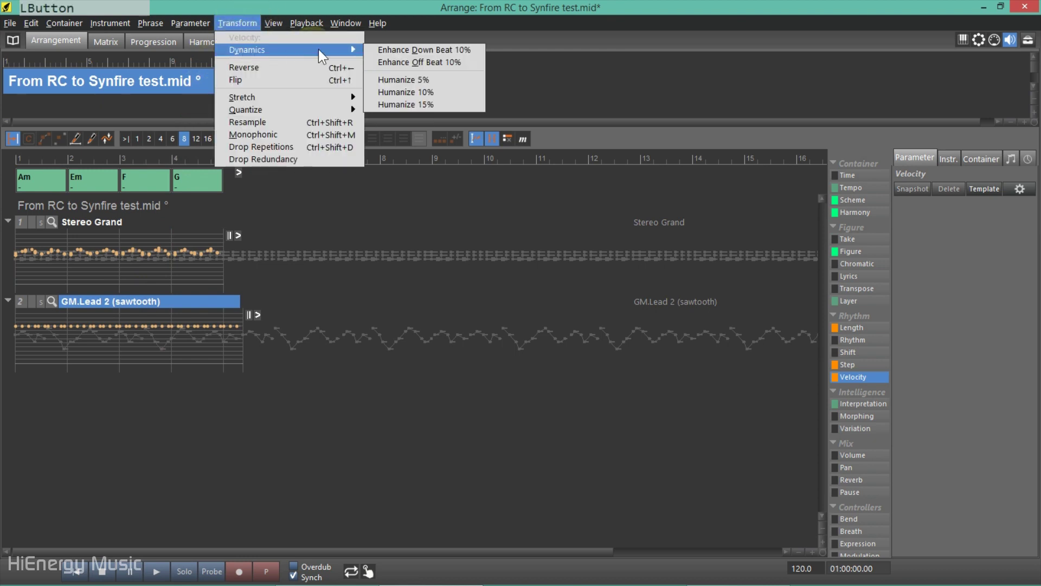
{"action": "left_click", "coordinate": [408, 48]}
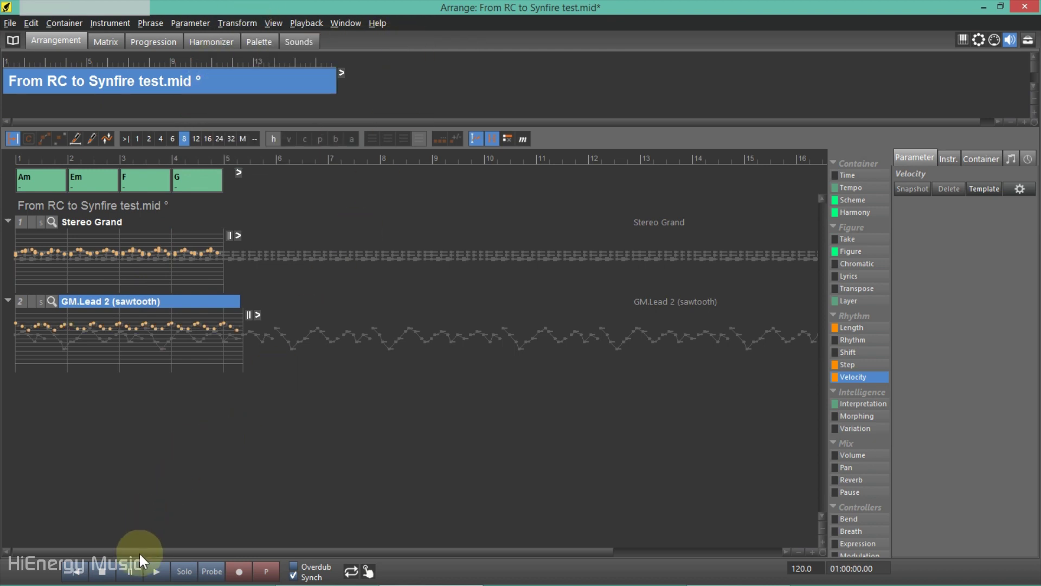
Step: Play the whole arrangement from the start to check the melody dynamics, and stop playback
{"action": "left_click", "coordinate": [79, 574]}
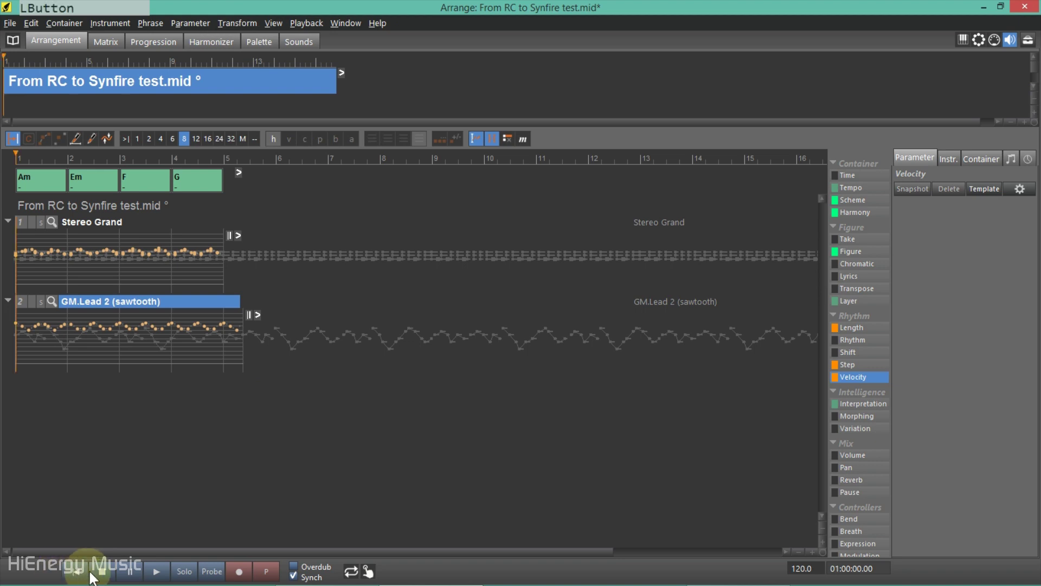
{"action": "left_click", "coordinate": [157, 572]}
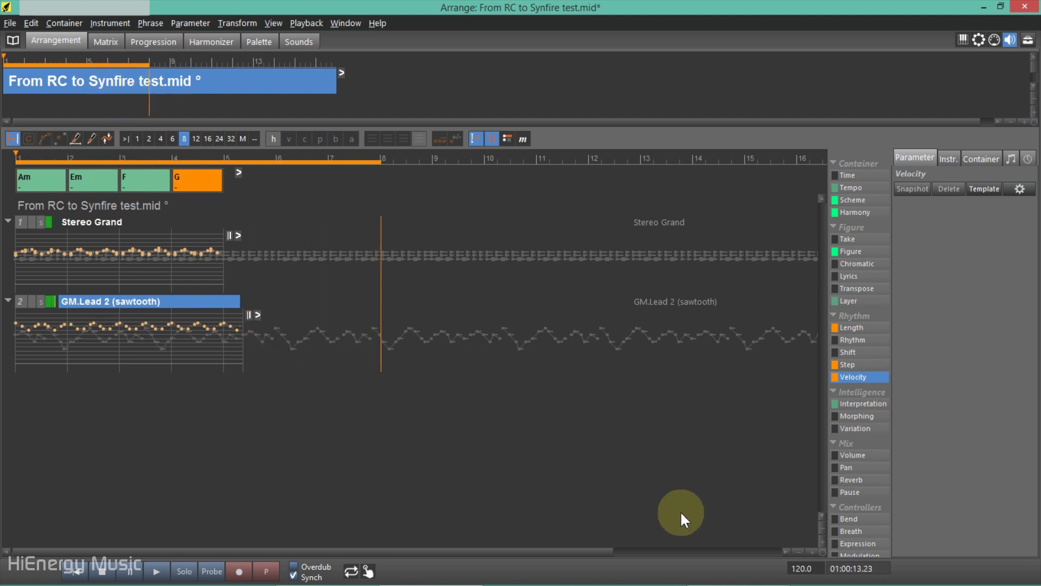
{"action": "left_click", "coordinate": [799, 551]}
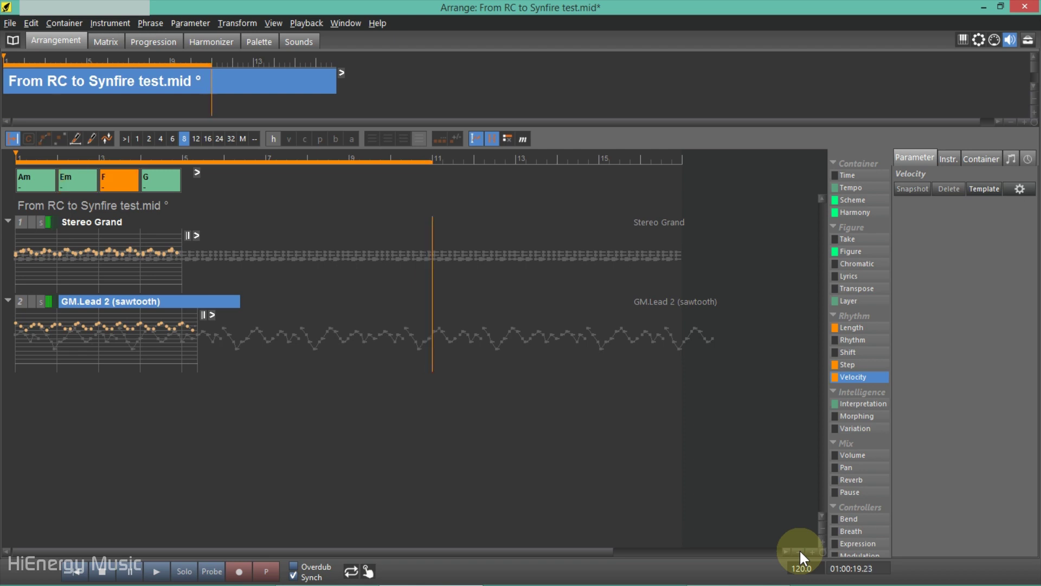
{"action": "left_click", "coordinate": [105, 573]}
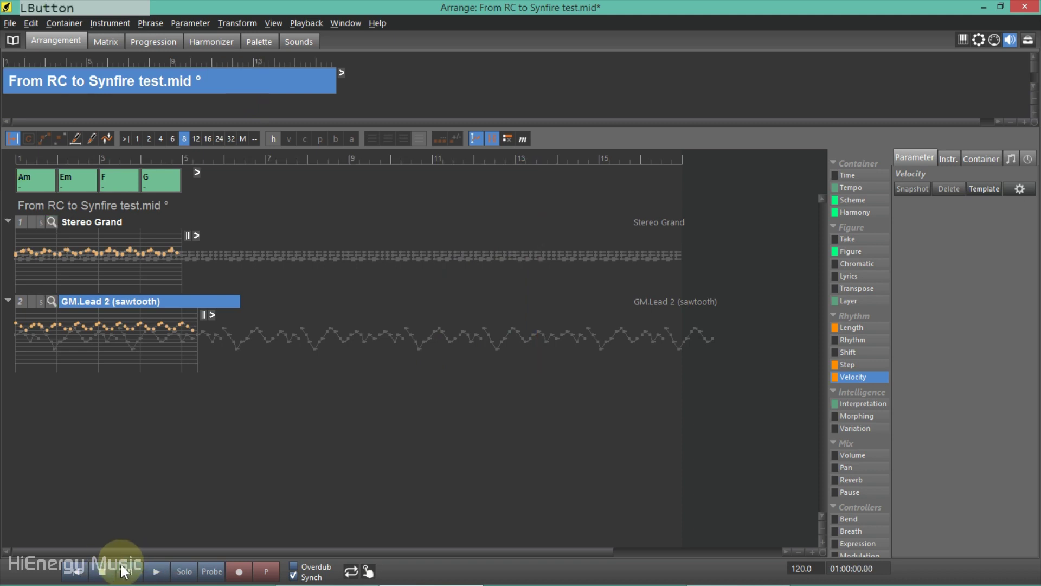
Step: Trim the GM.Lead 2 (sawtooth) figure to an even length of four measures
{"action": "left_click", "coordinate": [850, 252]}
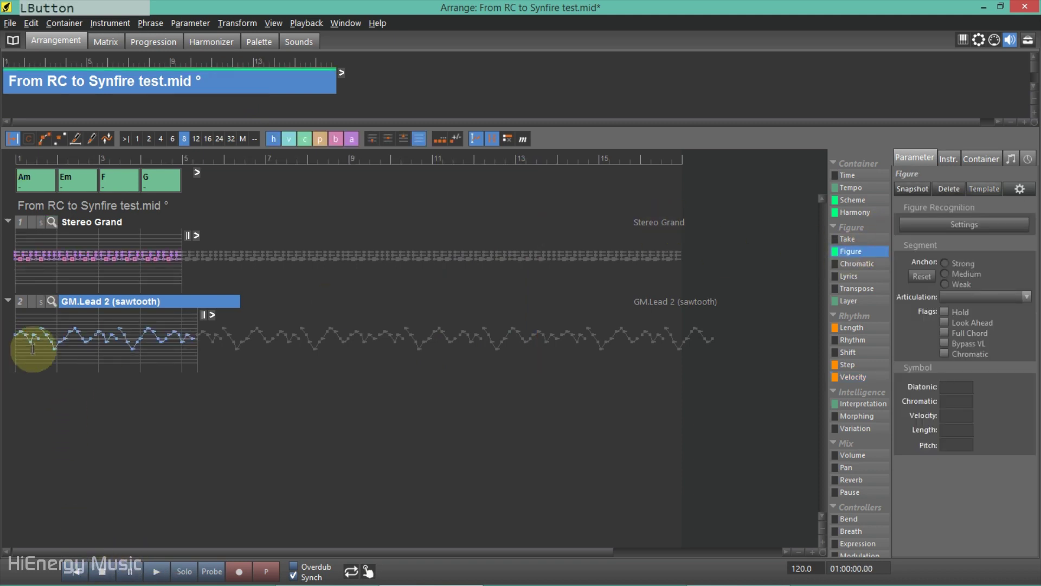
{"action": "left_click_drag", "start_coordinate": [17, 343], "coordinate": [179, 343]}
{"action": "key", "text": "ctrl+t"}
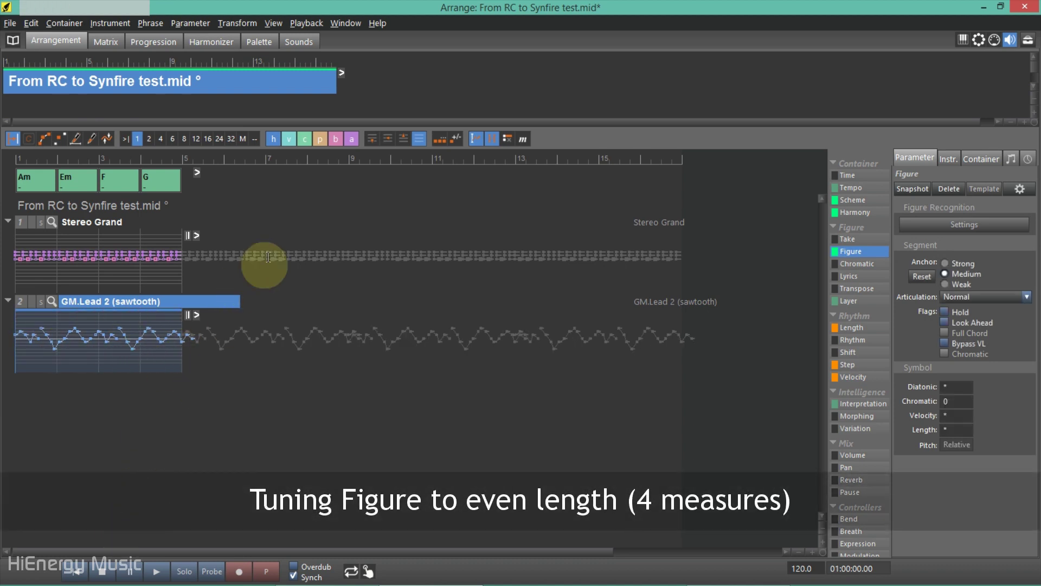
Step: Delete the leftover GM.Lead 2 (sawtooth) notes extending past the start of bar 5, and play the arrangement
{"action": "left_click", "coordinate": [59, 138]}
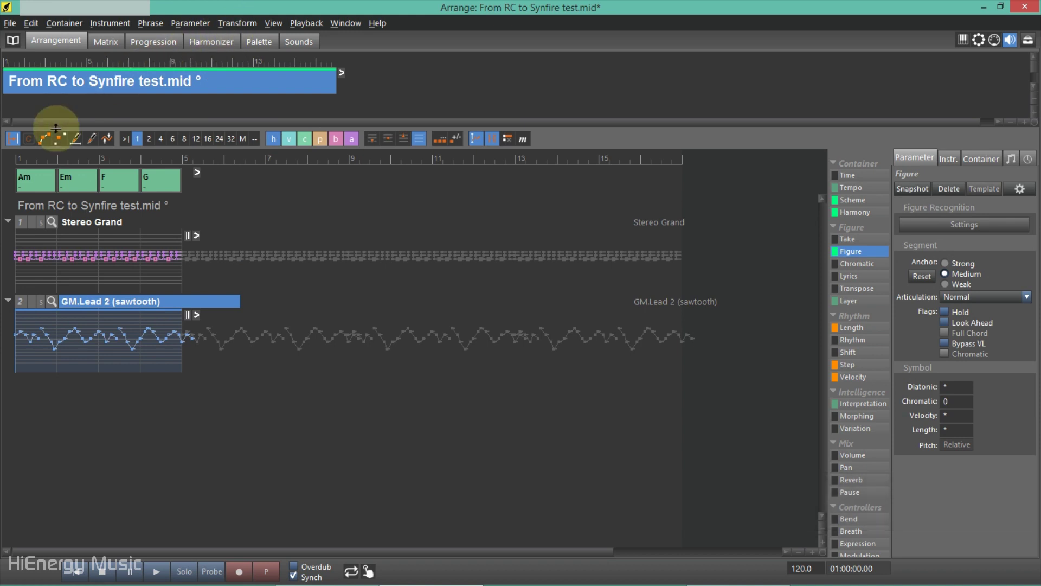
{"action": "left_click", "coordinate": [193, 332]}
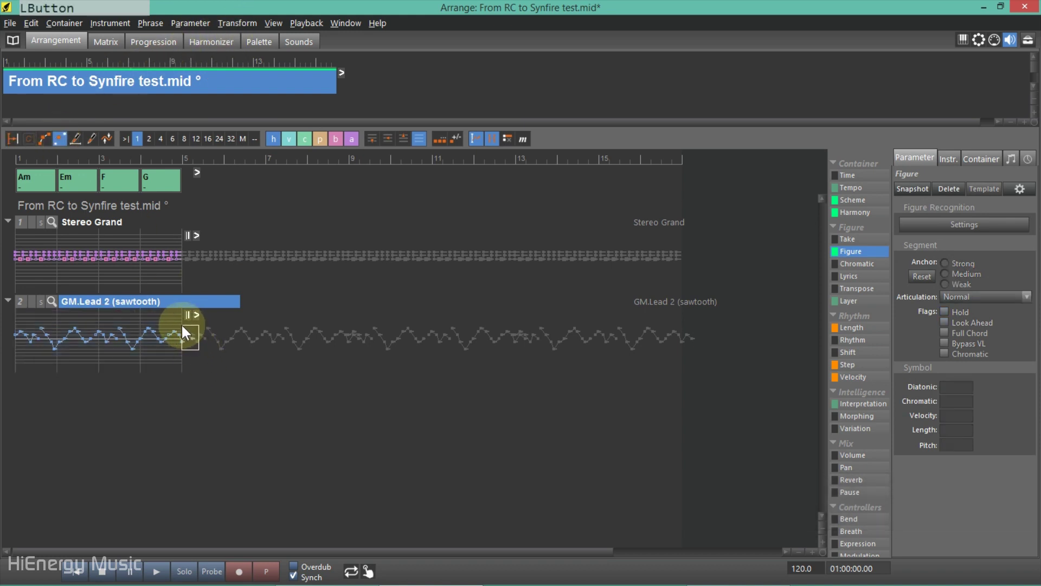
{"action": "key", "text": "Delete"}
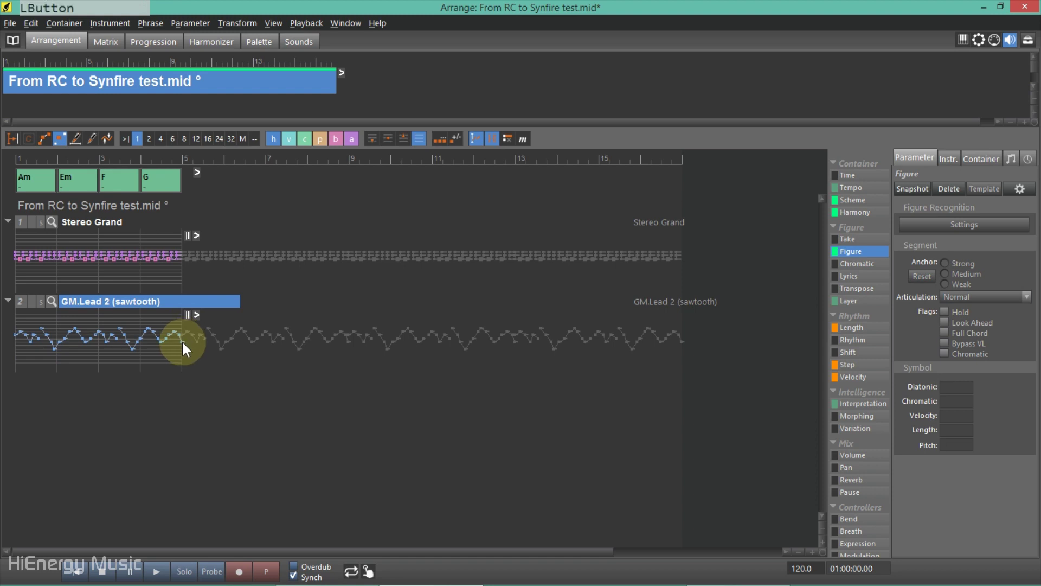
{"action": "key", "text": "Delete"}
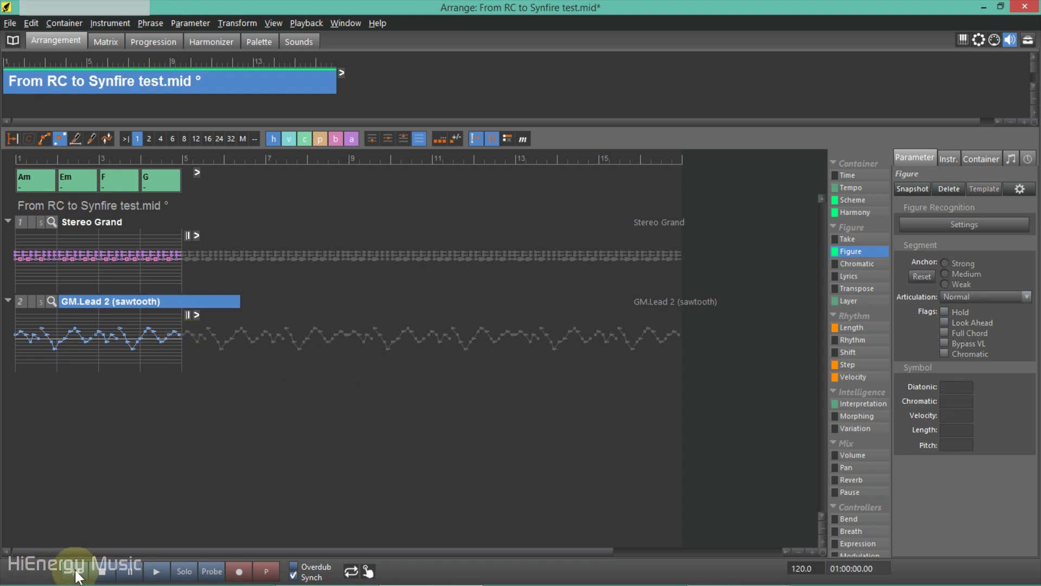
{"action": "left_click", "coordinate": [157, 571]}
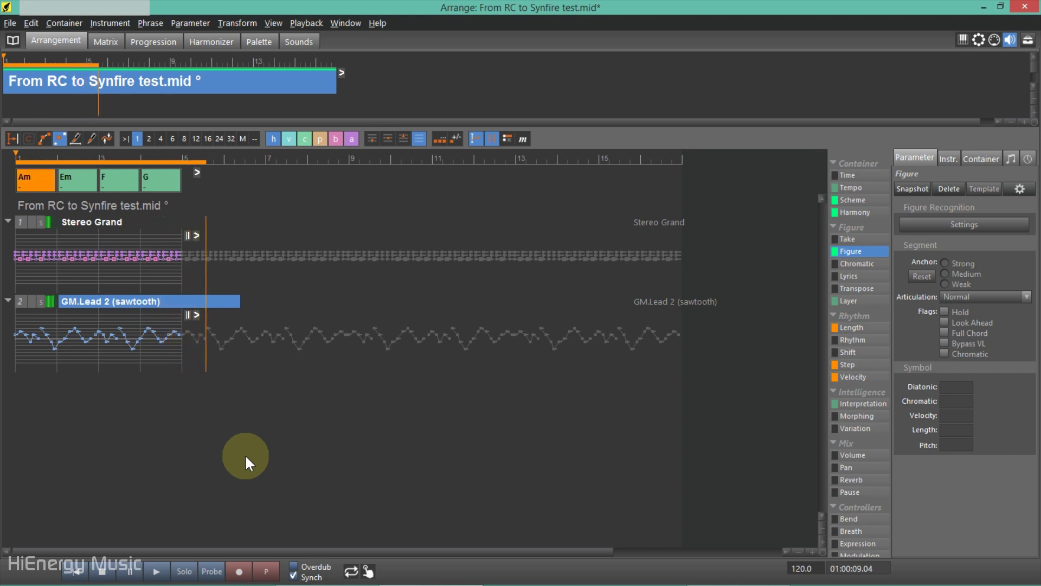
{"action": "left_click", "coordinate": [101, 571]}
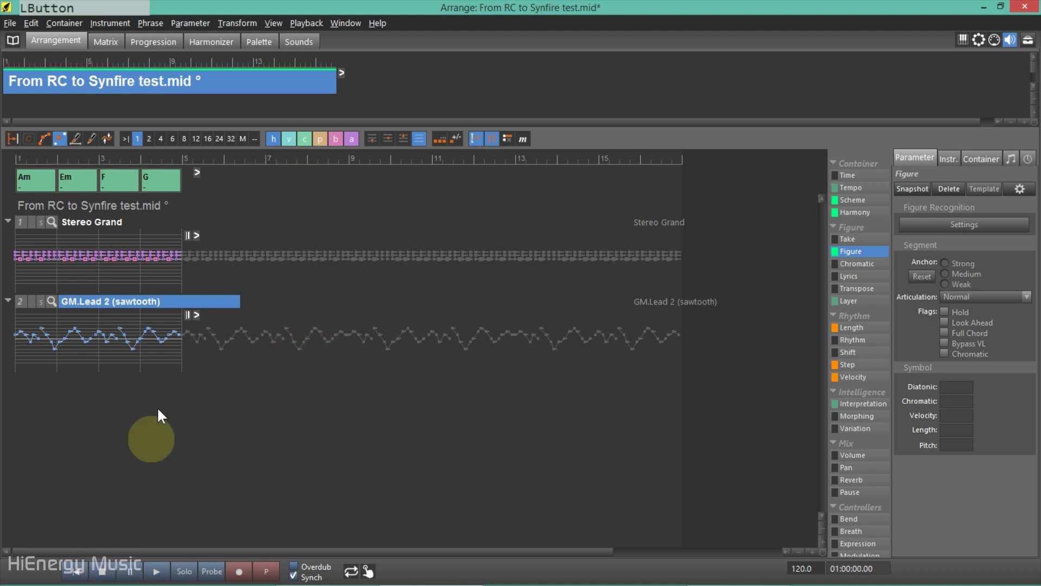
Step: Add a third instrument to the arrangement and assign it the GM.Electric Bass(pick) sound
{"action": "right_click", "coordinate": [114, 298]}
{"action": "left_click", "coordinate": [168, 190]}
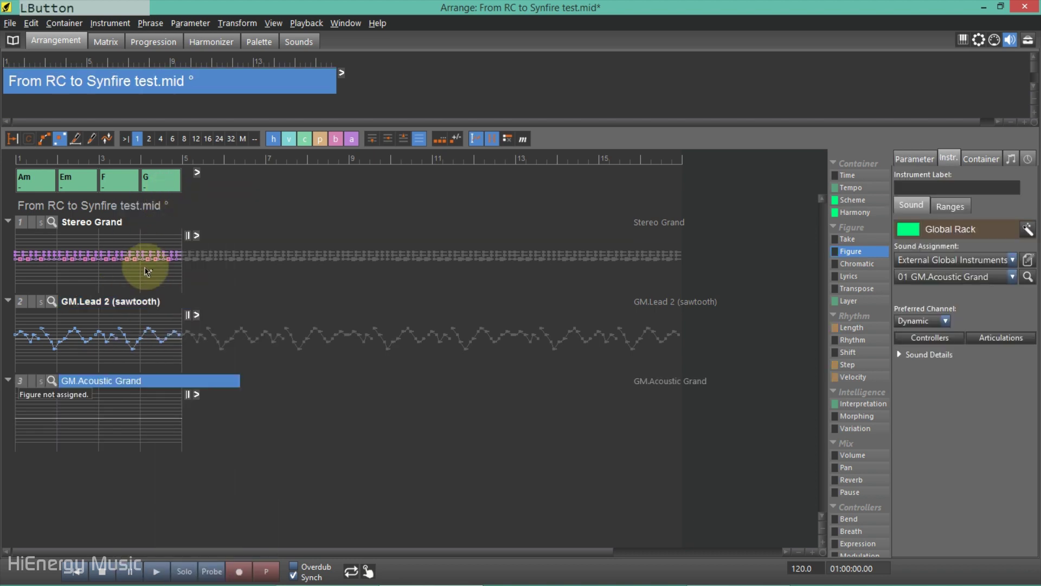
{"action": "left_click", "coordinate": [51, 380]}
{"action": "left_click", "coordinate": [246, 147]}
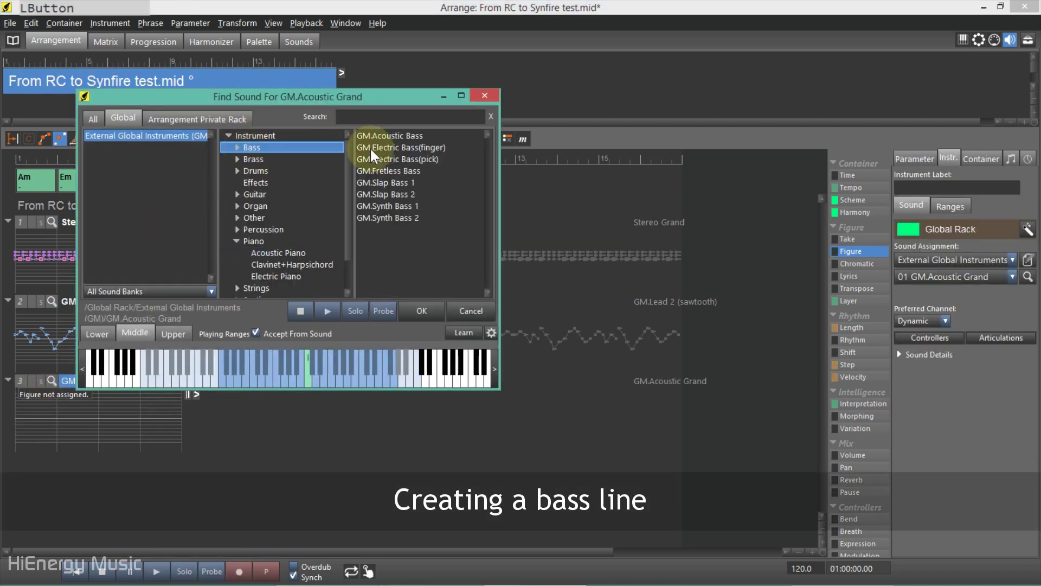
{"action": "left_click", "coordinate": [398, 159]}
{"action": "left_click", "coordinate": [421, 311]}
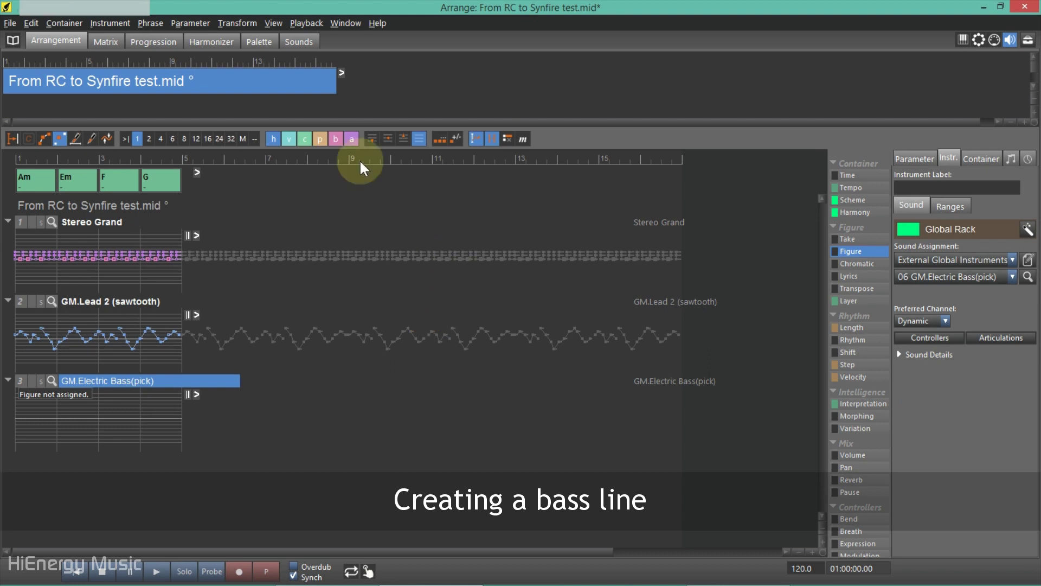
Step: Draw a single eighth-note bass symbol at the start of bar 1 in the GM.Electric Bass(pick) figure
{"action": "left_click", "coordinate": [91, 138]}
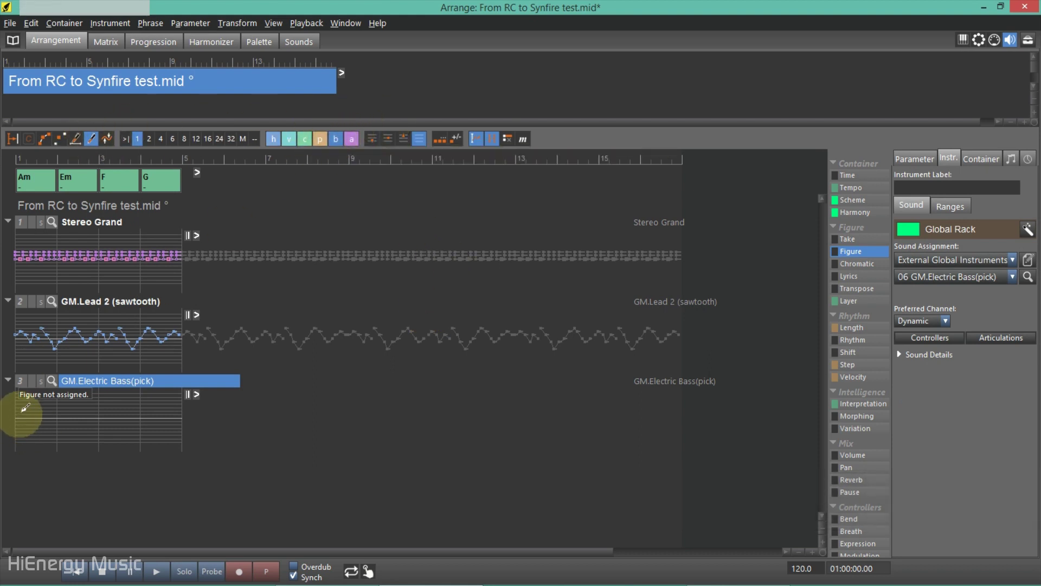
{"action": "left_click", "coordinate": [184, 138]}
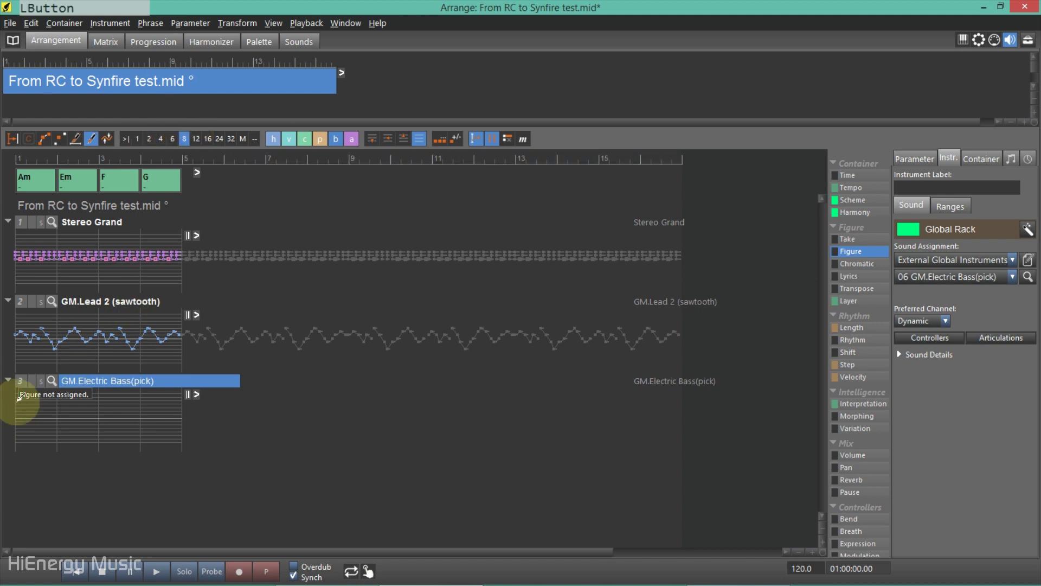
{"action": "left_click", "coordinate": [19, 416]}
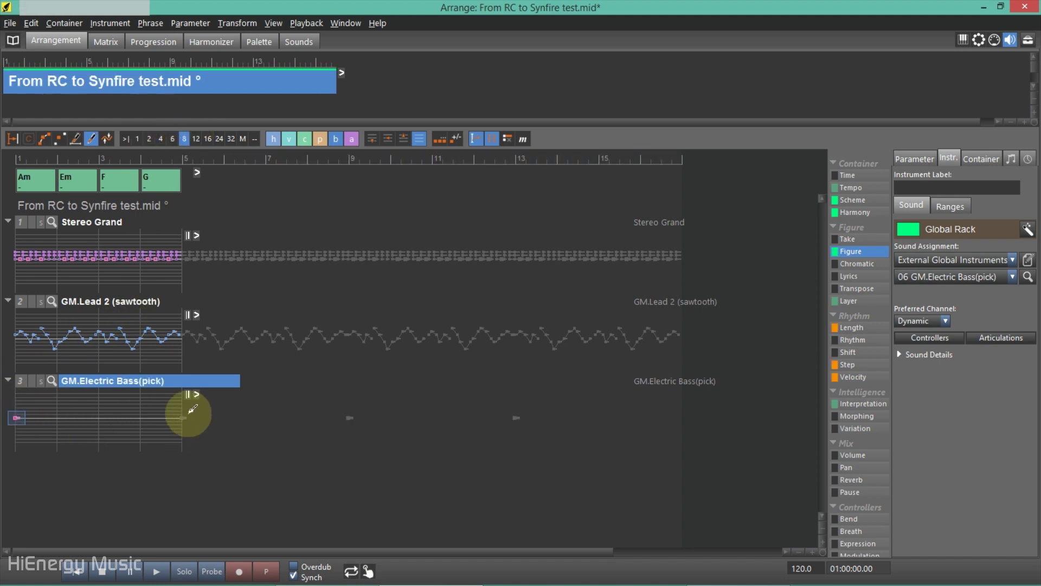
Step: Shorten the GM.Electric Bass(pick) loop to one measure in the Step parameter so the note repeats every bar
{"action": "left_click", "coordinate": [105, 222]}
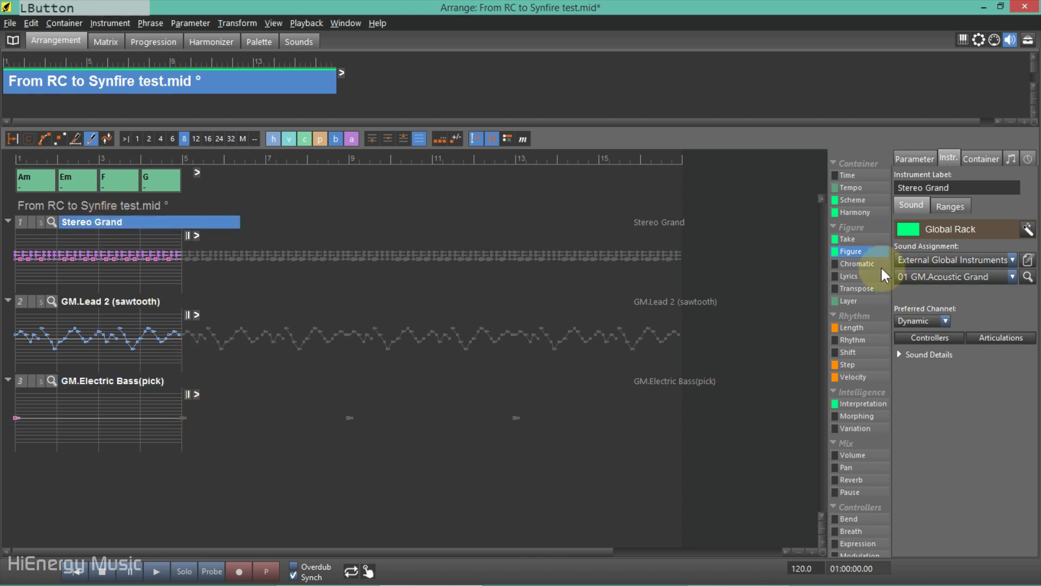
{"action": "left_click_drag", "start_coordinate": [846, 365], "coordinate": [173, 400]}
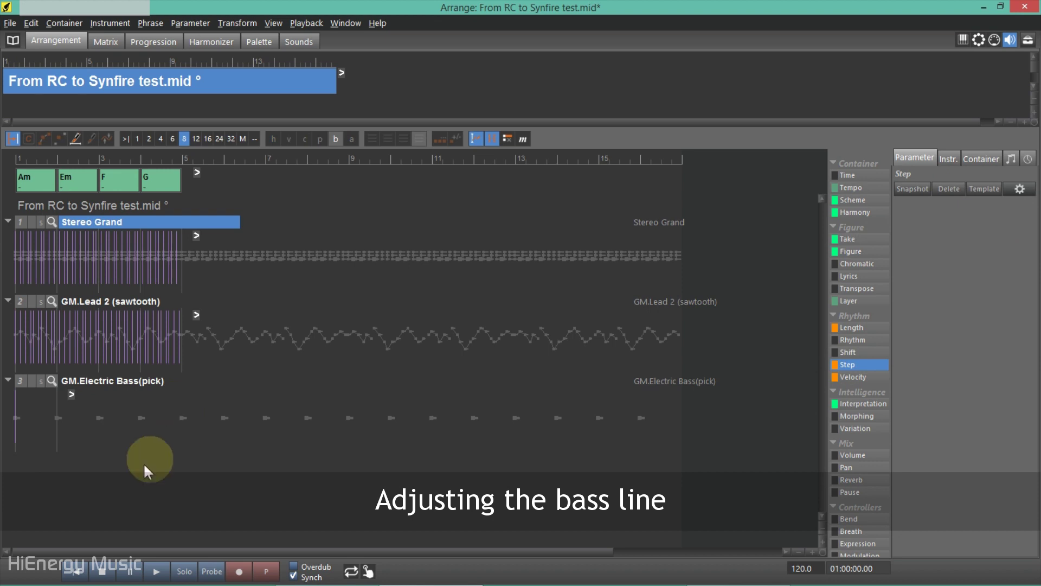
{"action": "left_click", "coordinate": [122, 380]}
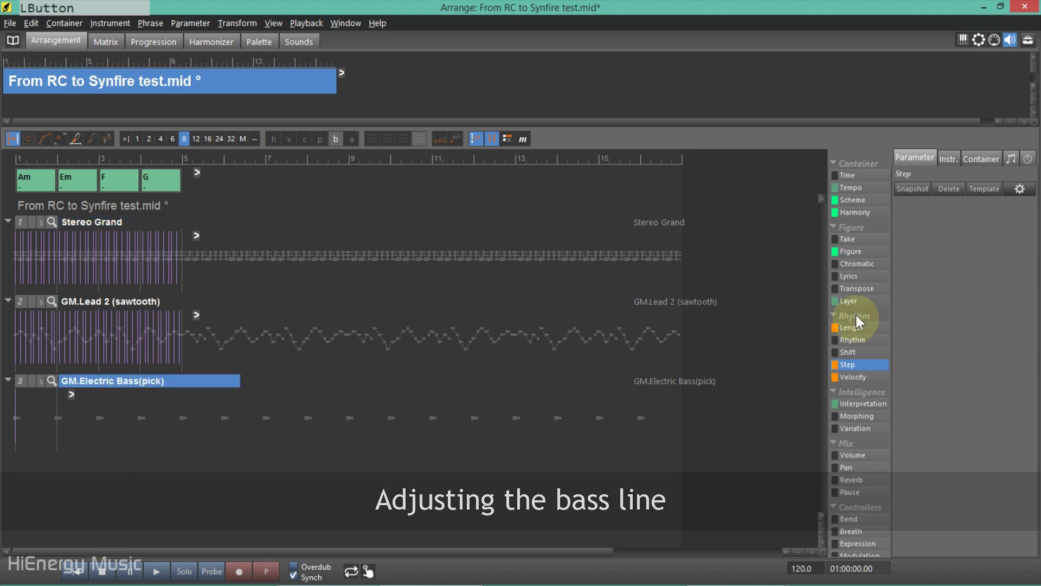
Step: Shorten the GM.Electric Bass(pick) figure loop to a quarter of a measure and snapshot the Figure to write out the repeats
{"action": "left_click", "coordinate": [850, 251]}
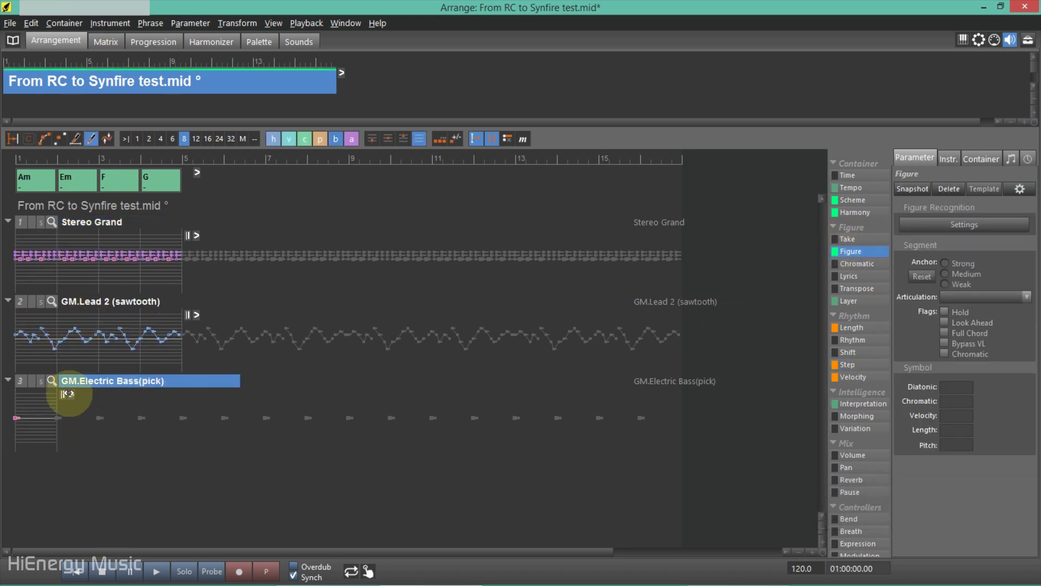
{"action": "left_click", "coordinate": [813, 550]}
{"action": "left_click", "coordinate": [813, 551]}
{"action": "left_click", "coordinate": [814, 551]}
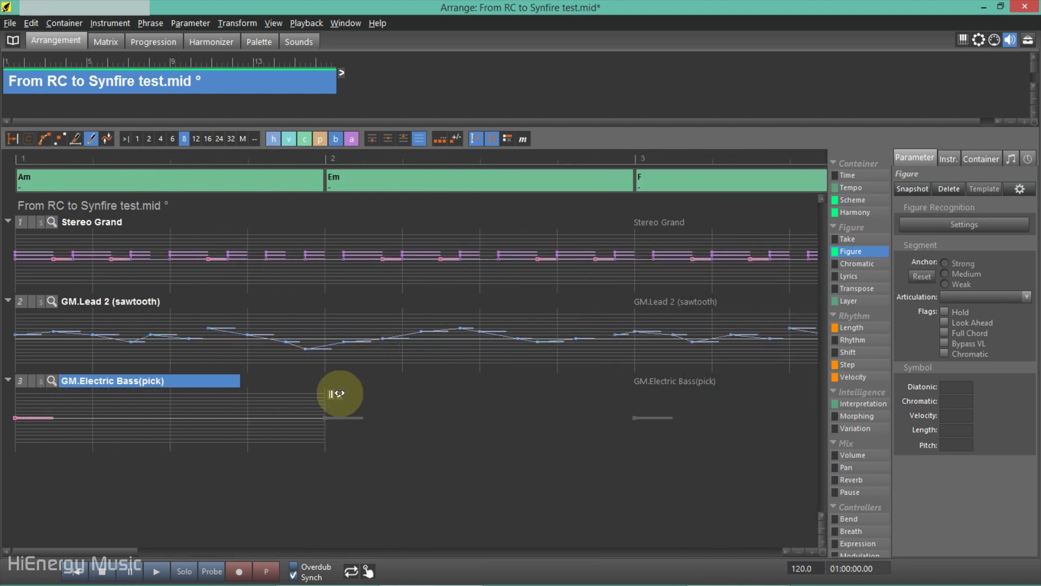
{"action": "left_click_drag", "start_coordinate": [338, 393], "coordinate": [96, 390]}
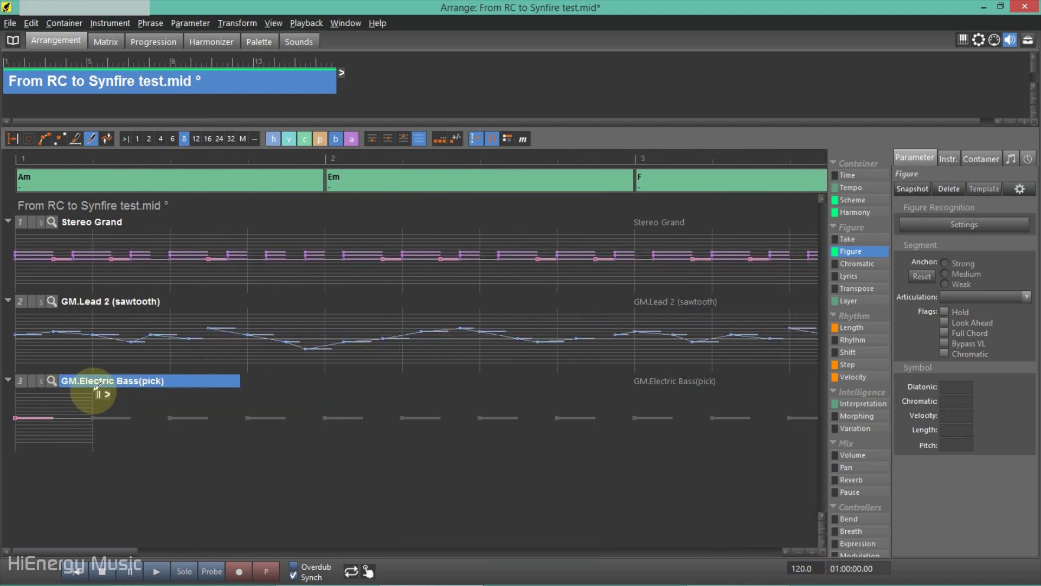
{"action": "left_click", "coordinate": [878, 254]}
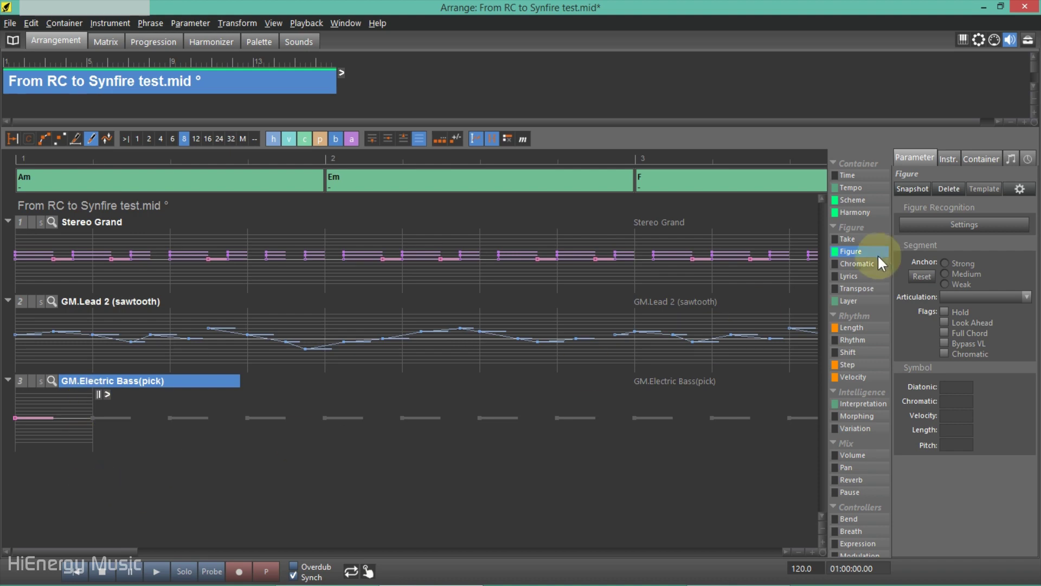
{"action": "left_click", "coordinate": [916, 188]}
Step: Trim the GM.Electric Bass(pick) figure to its first eighth note so that note loops continuously
{"action": "left_click", "coordinate": [12, 138]}
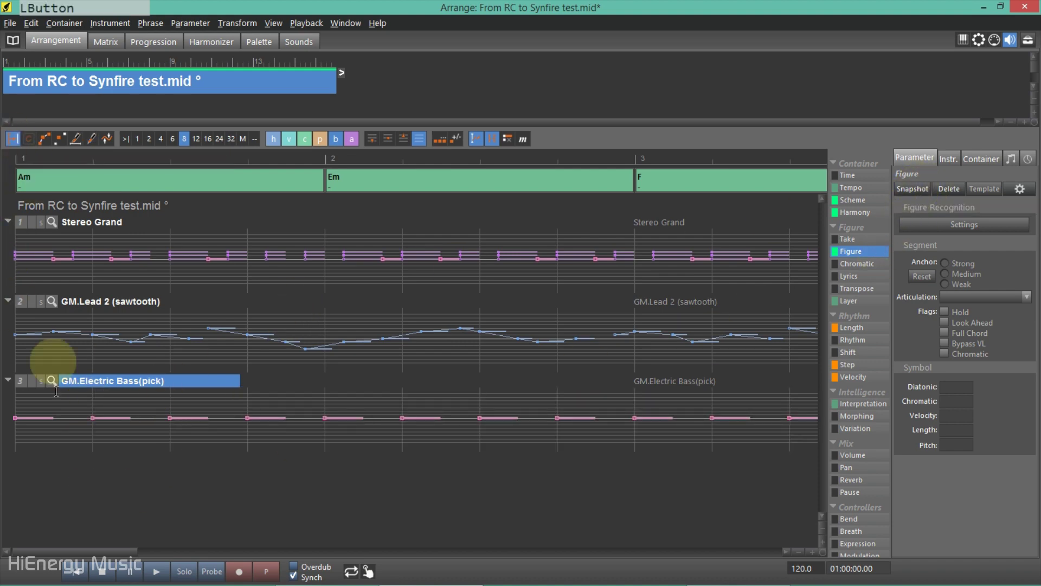
{"action": "left_click_drag", "start_coordinate": [16, 414], "coordinate": [57, 434]}
{"action": "key", "text": "ctrl+t"}
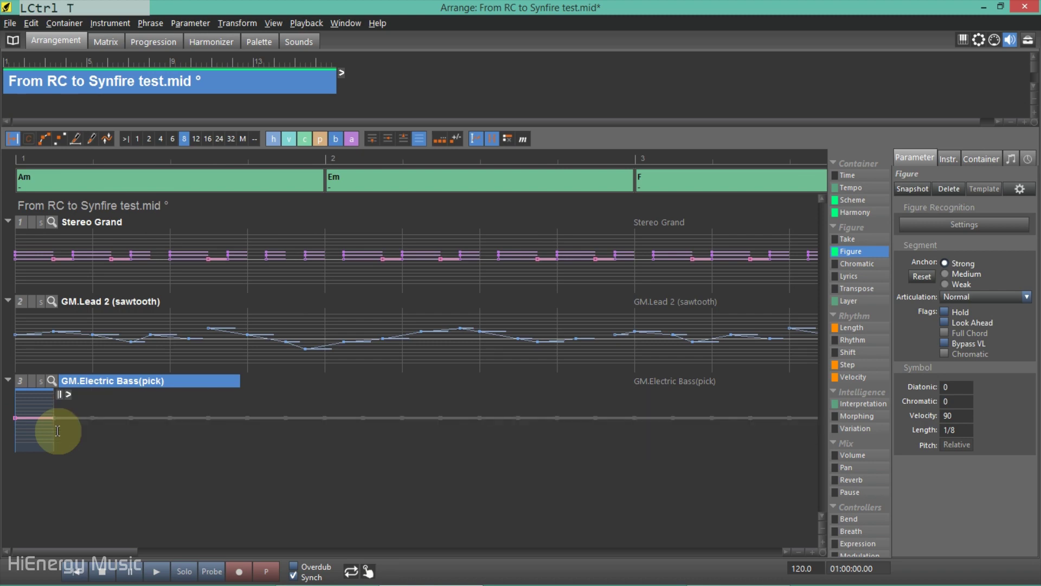
Step: Copy the Step parameter of the Stereo Grand chord pattern onto the GM.Electric Bass(pick) instrument
{"action": "left_click", "coordinate": [493, 139]}
{"action": "left_click", "coordinate": [108, 223]}
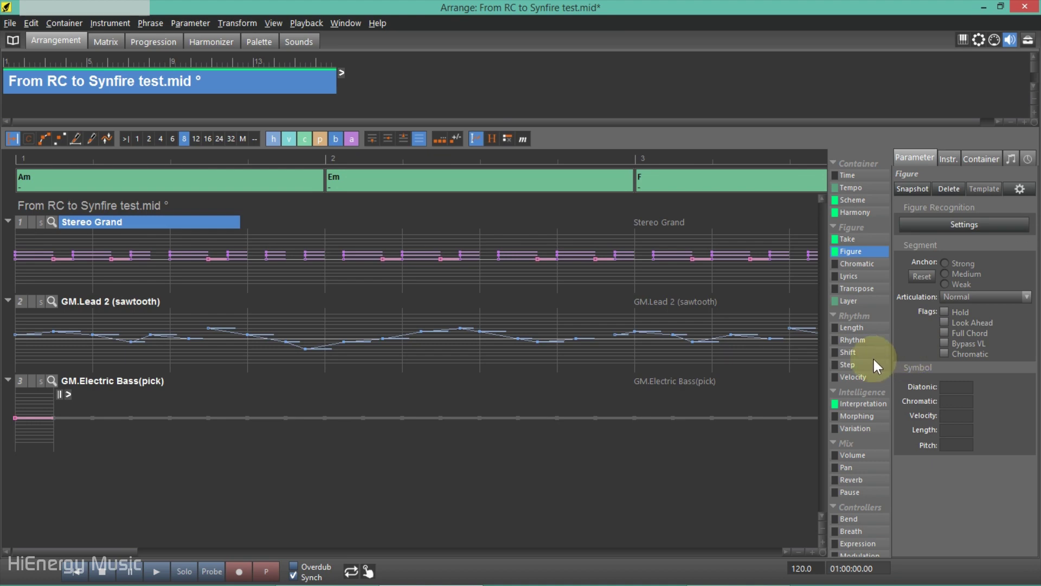
{"action": "left_click_drag", "start_coordinate": [839, 363], "coordinate": [105, 381]}
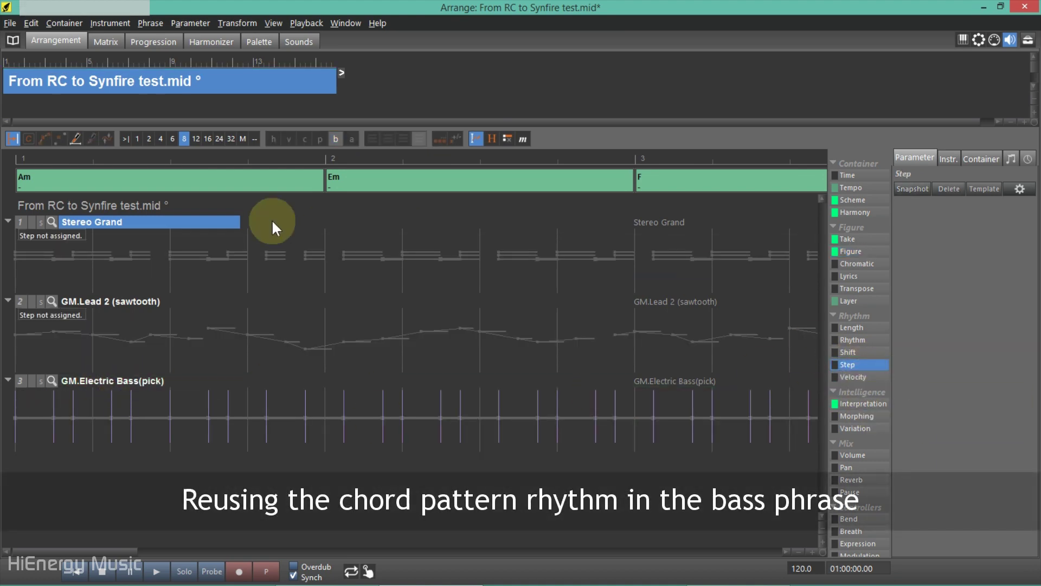
Step: Snapshot the GM.Electric Bass(pick) Figure to write its looped notes out in the copied chord rhythm
{"action": "left_click", "coordinate": [109, 376]}
{"action": "left_click", "coordinate": [847, 250]}
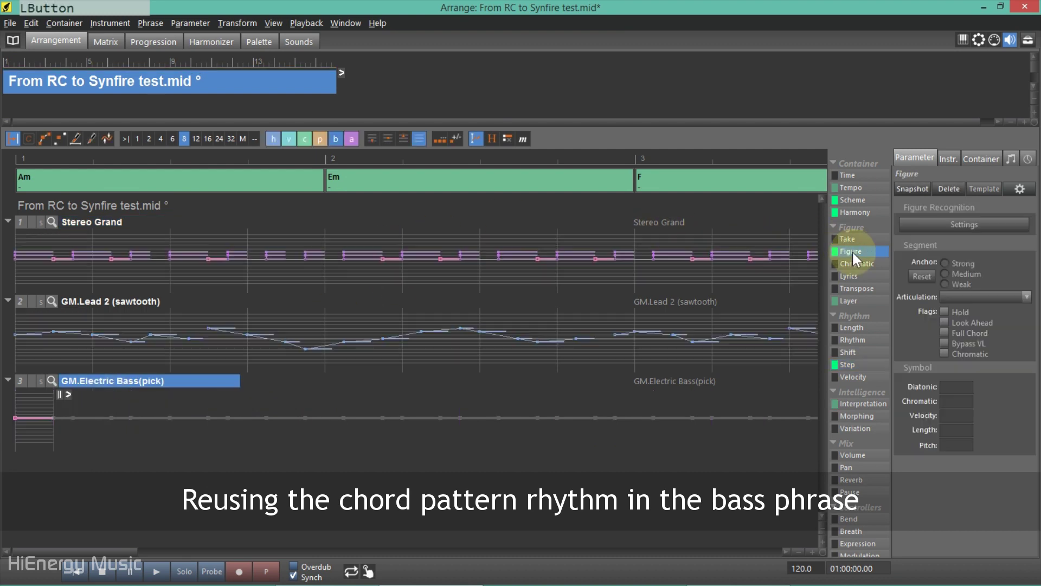
{"action": "left_click", "coordinate": [920, 190]}
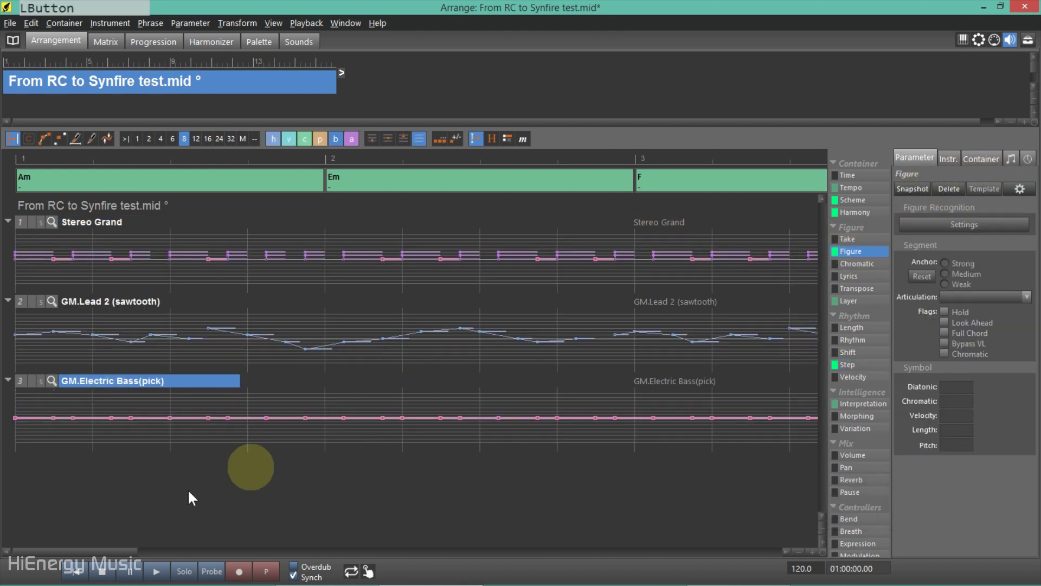
Step: Open the GM.Electric Bass(pick) phrase in its own window and show the text input for its parameter values
{"action": "left_click", "coordinate": [849, 326]}
{"action": "left_click", "coordinate": [492, 140]}
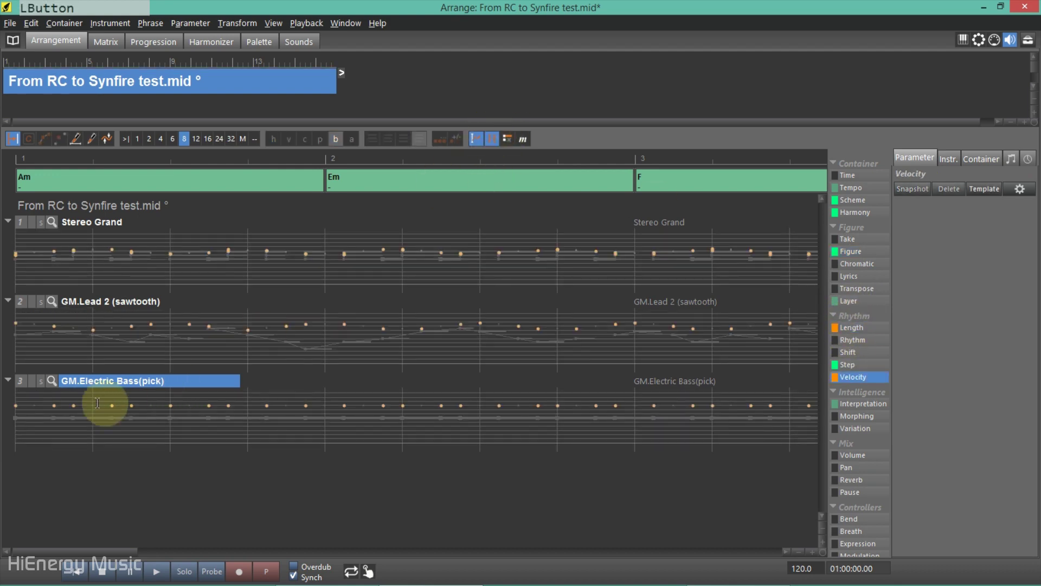
{"action": "double_click", "coordinate": [378, 390]}
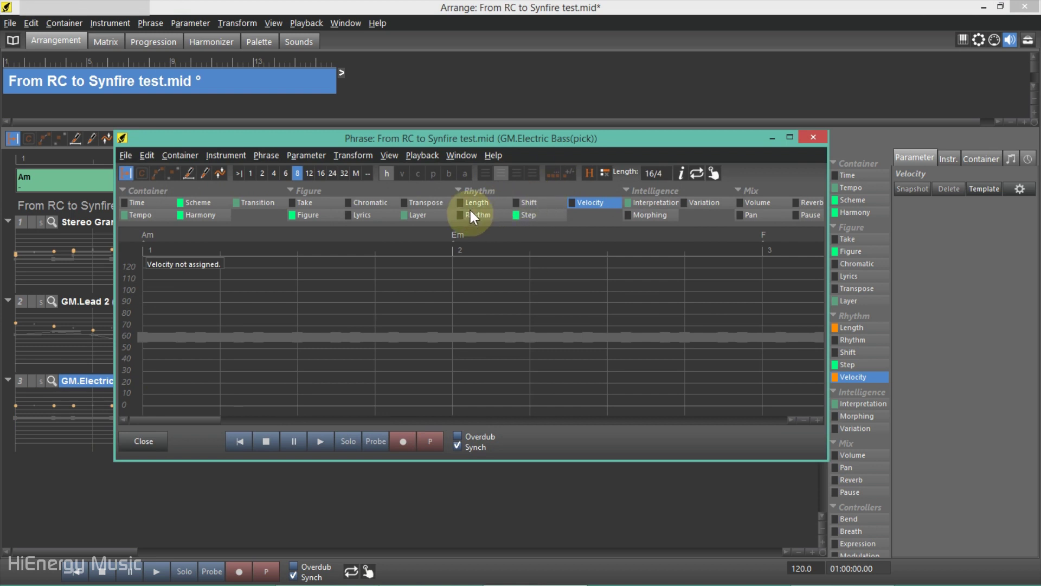
{"action": "left_click", "coordinate": [589, 171]}
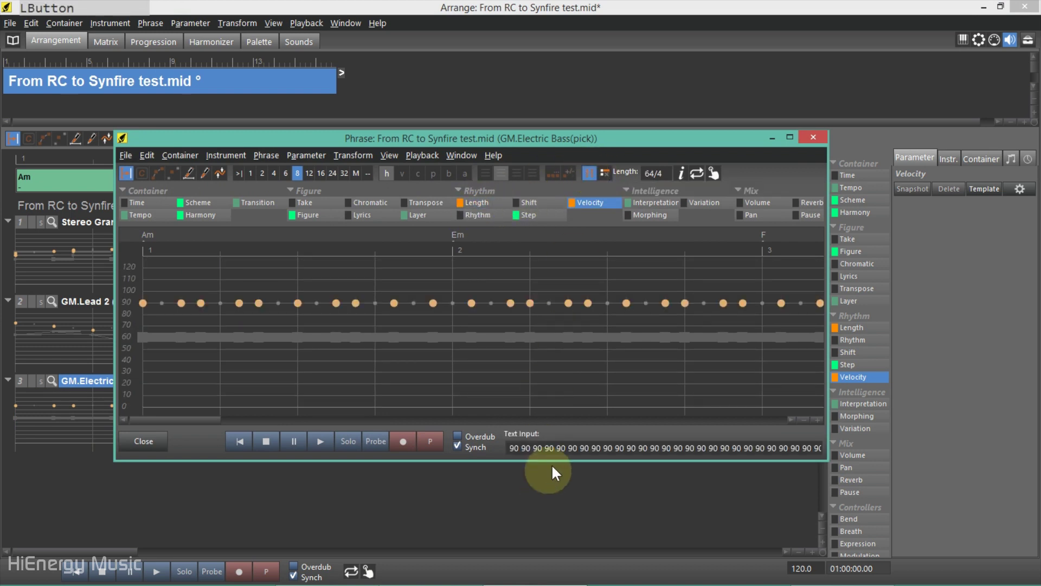
{"action": "left_click", "coordinate": [586, 447]}
{"action": "key", "text": "ctrl+a"}
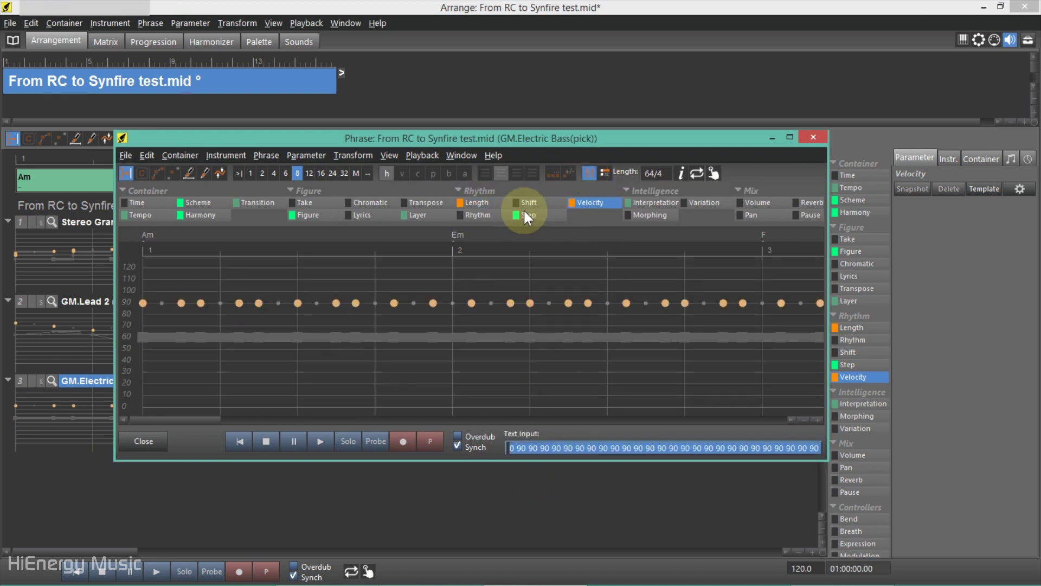
Step: Set the Length of all GM.Electric Bass(pick) notes to 3/32 through the text input, and close the phrase window
{"action": "left_click", "coordinate": [473, 202]}
{"action": "left_click", "coordinate": [578, 444]}
{"action": "key", "text": "ctrl+a"}
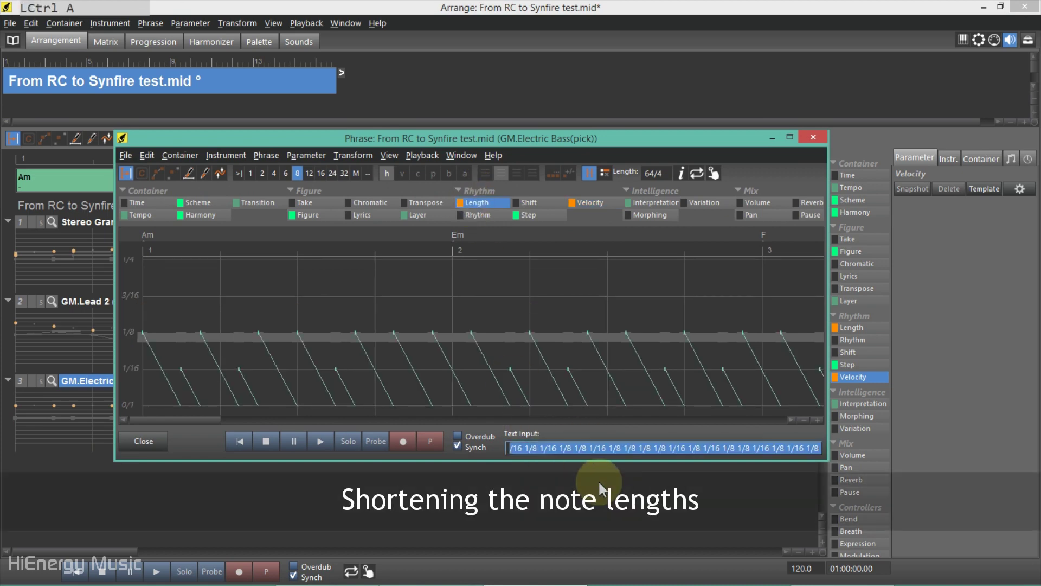
{"action": "type", "text": "3/3"}
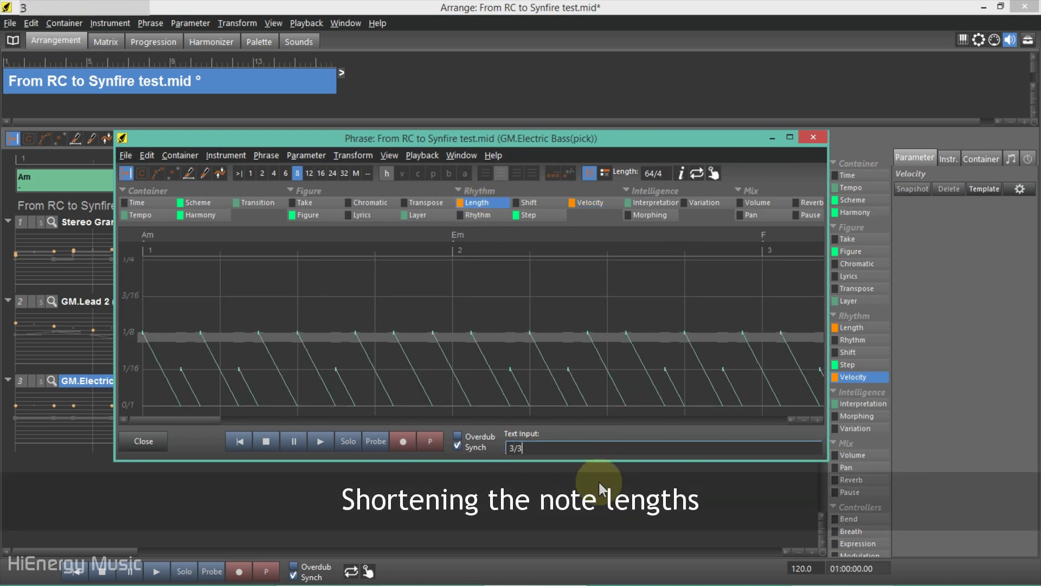
{"action": "type", "text": "2"}
{"action": "key", "text": "KP_Enter"}
{"action": "left_click", "coordinate": [153, 441]}
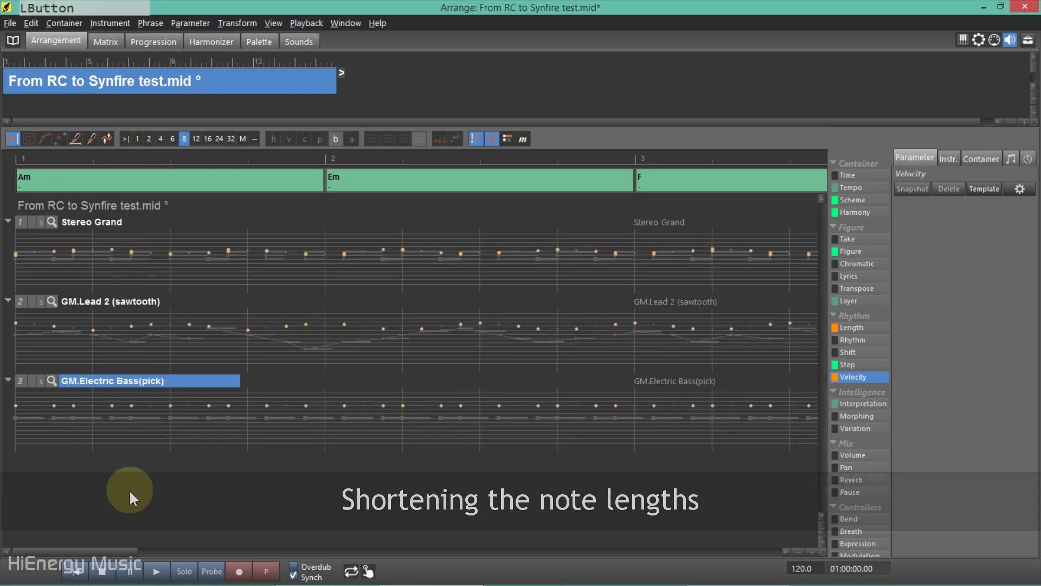
Step: Play GM.Electric Bass(pick) solo past the fourth bar, stop it and return to the start
{"action": "left_click", "coordinate": [187, 573]}
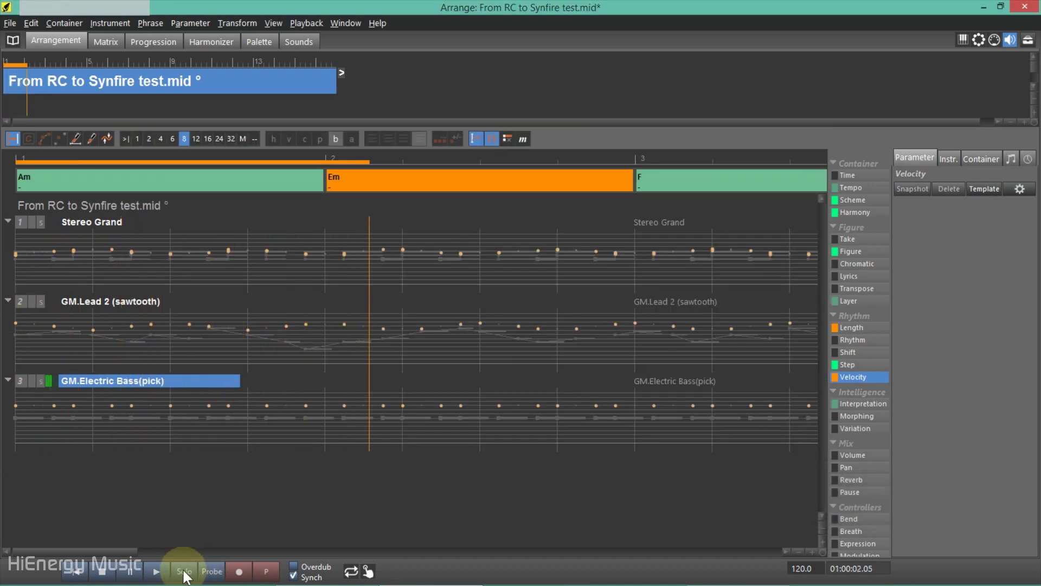
{"action": "left_click", "coordinate": [797, 552]}
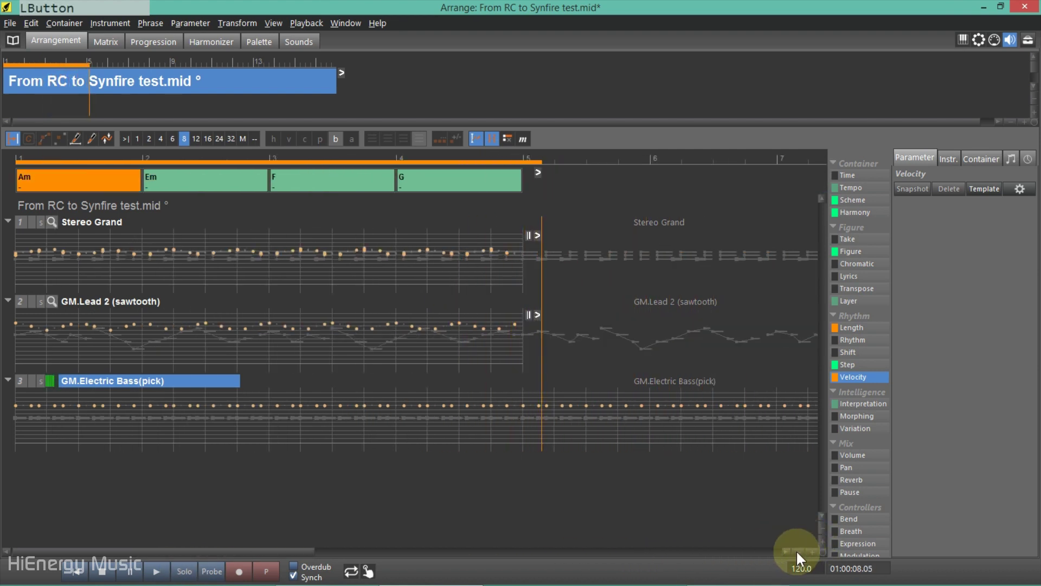
{"action": "key", "text": "space"}
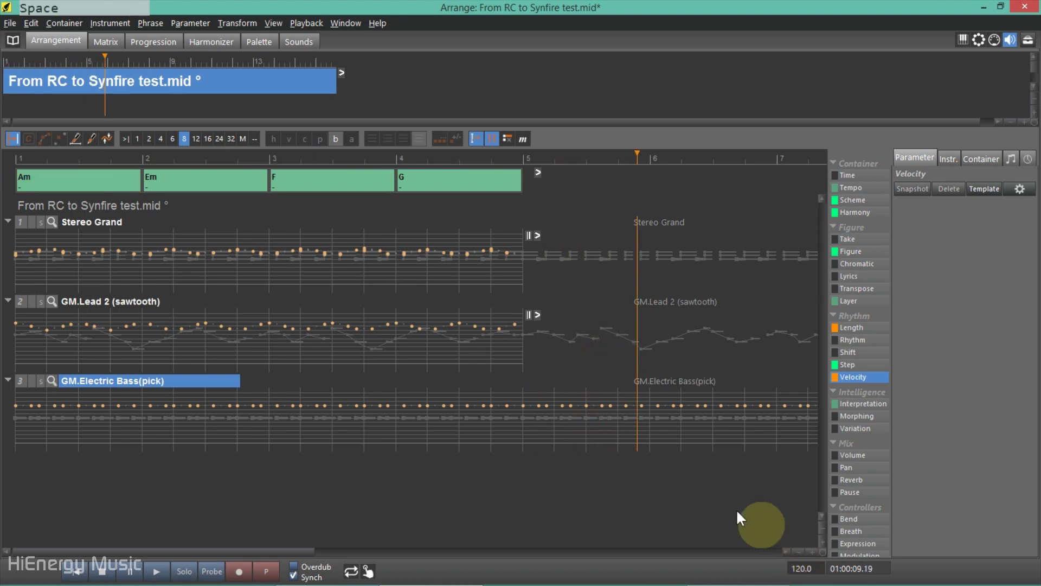
{"action": "left_click", "coordinate": [76, 572]}
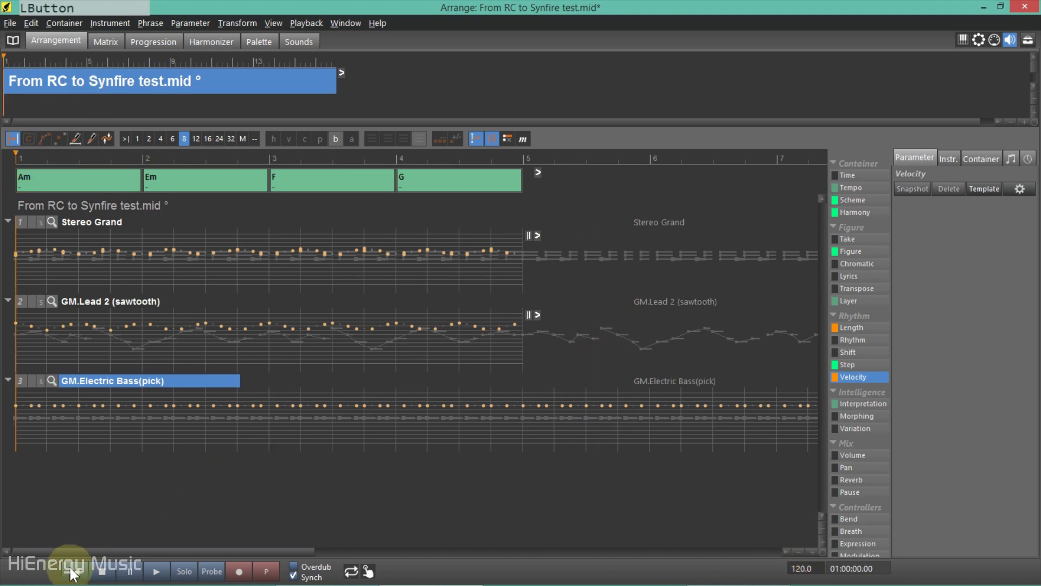
Step: Play Stereo Grand and GM.Electric Bass(pick) together in solo, and stop the playback
{"action": "left_click", "coordinate": [103, 222], "text": "ctrl"}
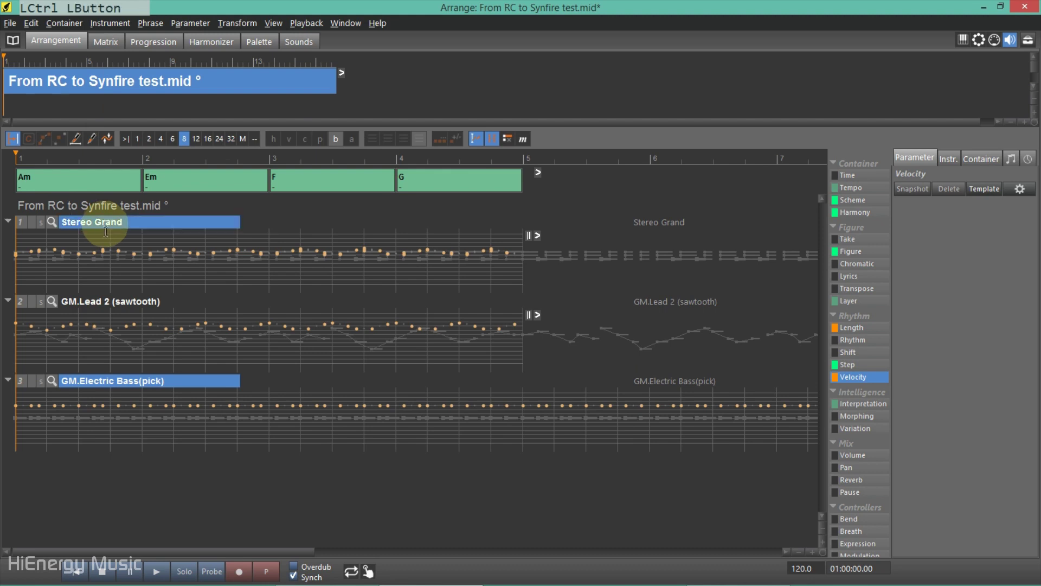
{"action": "left_click", "coordinate": [190, 572]}
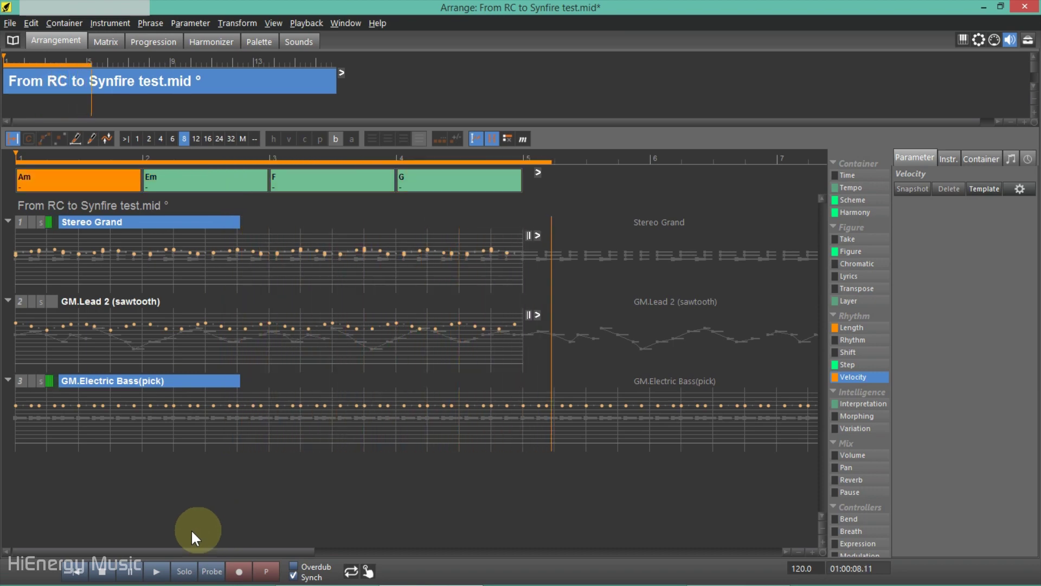
{"action": "left_click", "coordinate": [103, 575]}
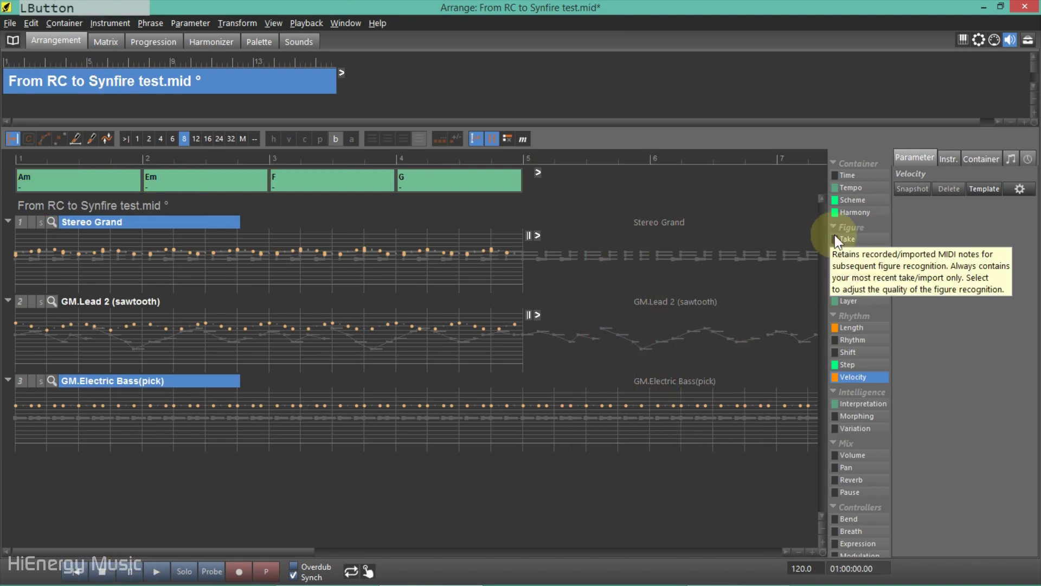
Step: Snapshot the Figure of the selected instruments and remove the separate Step parameter
{"action": "left_click", "coordinate": [853, 252]}
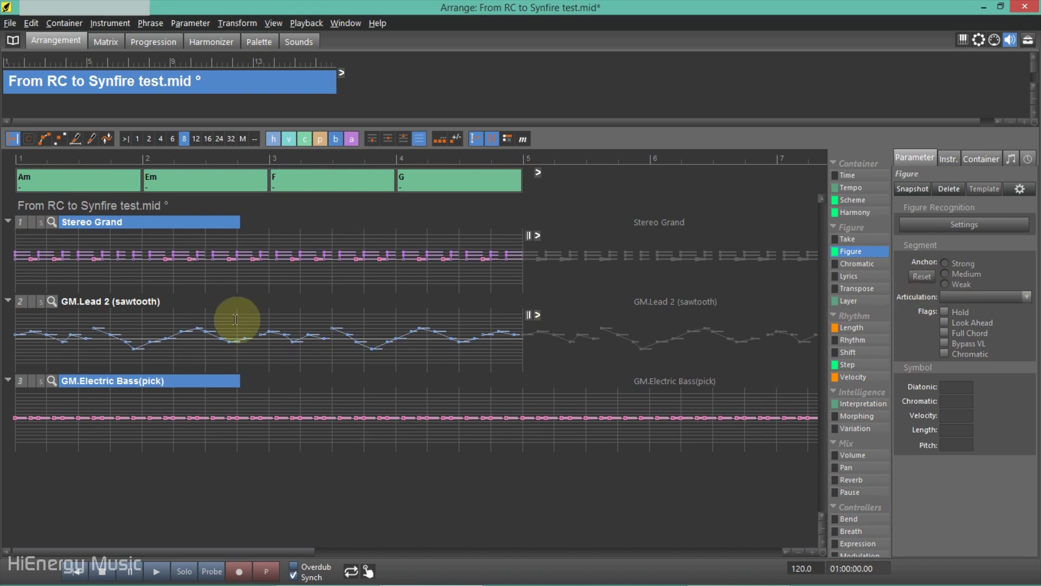
{"action": "left_click", "coordinate": [919, 190]}
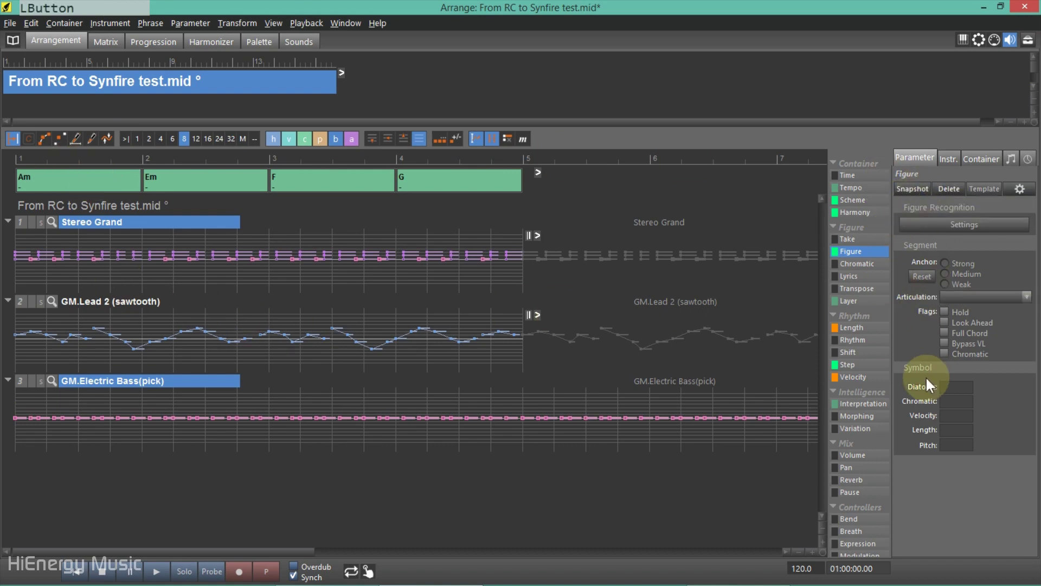
{"action": "right_click", "coordinate": [847, 364]}
{"action": "left_click", "coordinate": [887, 447]}
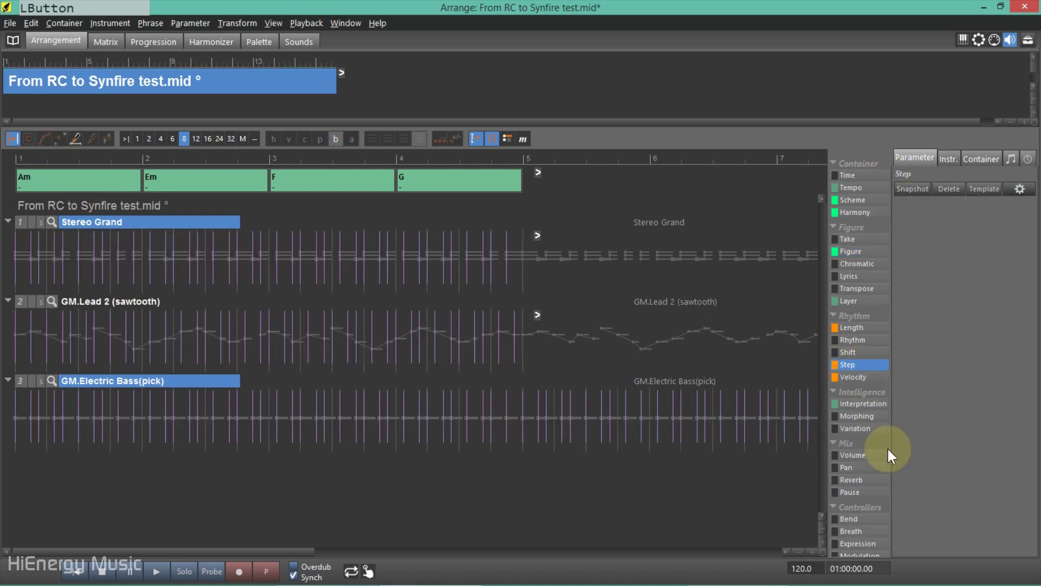
Step: Trim the GM.Electric Bass(pick) figure to bars 1 to 4 so it loops every four measures
{"action": "left_click", "coordinate": [859, 253]}
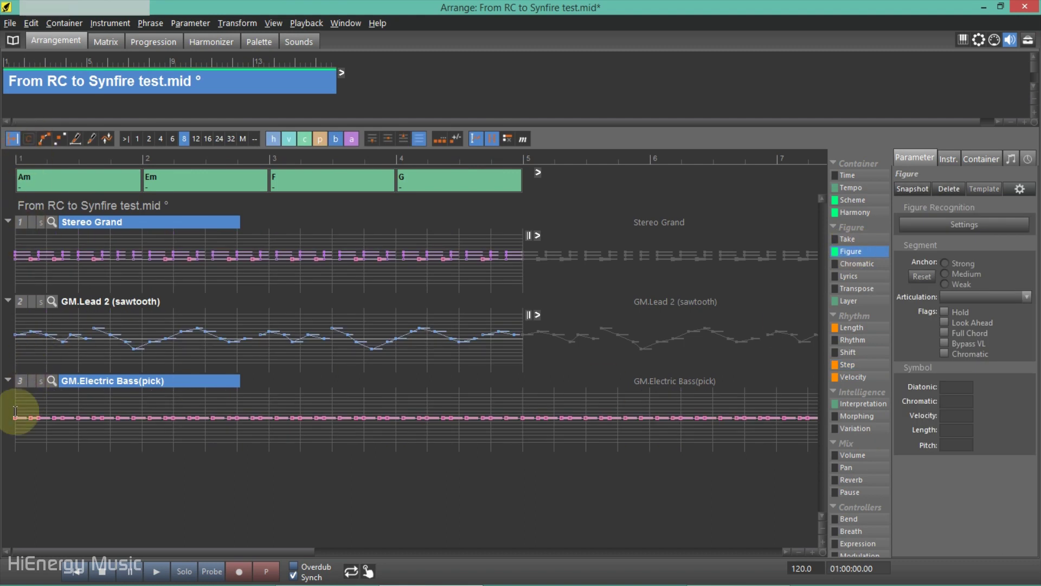
{"action": "left_click_drag", "start_coordinate": [8, 418], "coordinate": [492, 418]}
{"action": "left_click", "coordinate": [524, 423]}
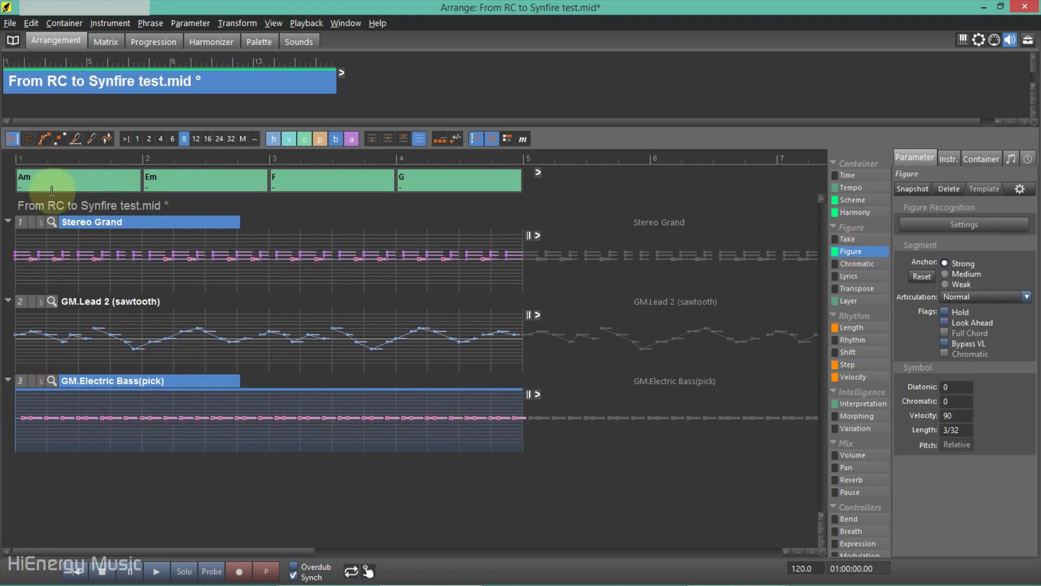
Step: Copy the Am, Em, F and G chords of bars 1 to 4 to bars 5 to 8 in the container's Harmony
{"action": "left_click", "coordinate": [857, 211]}
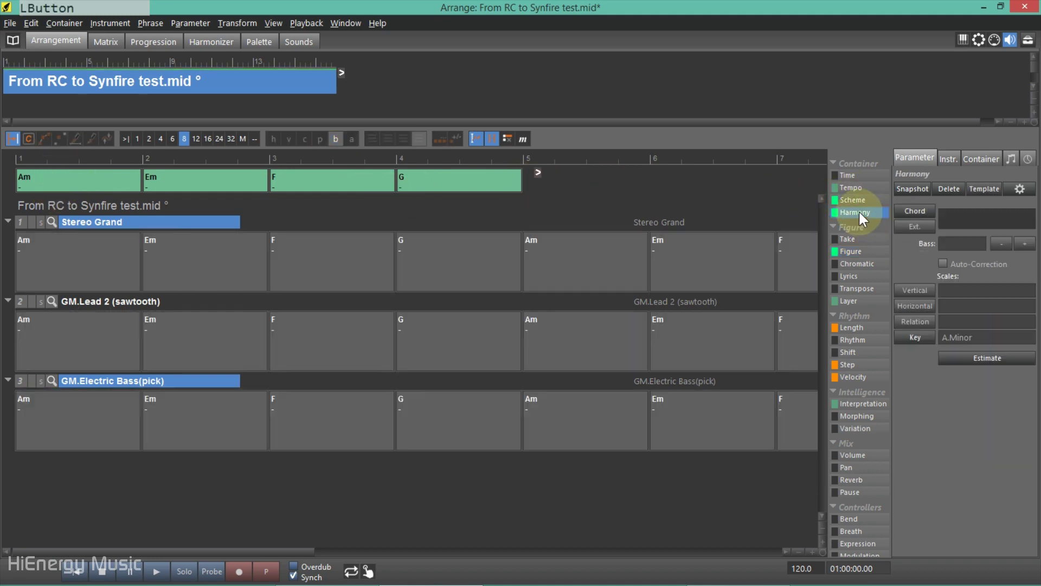
{"action": "left_click", "coordinate": [62, 180]}
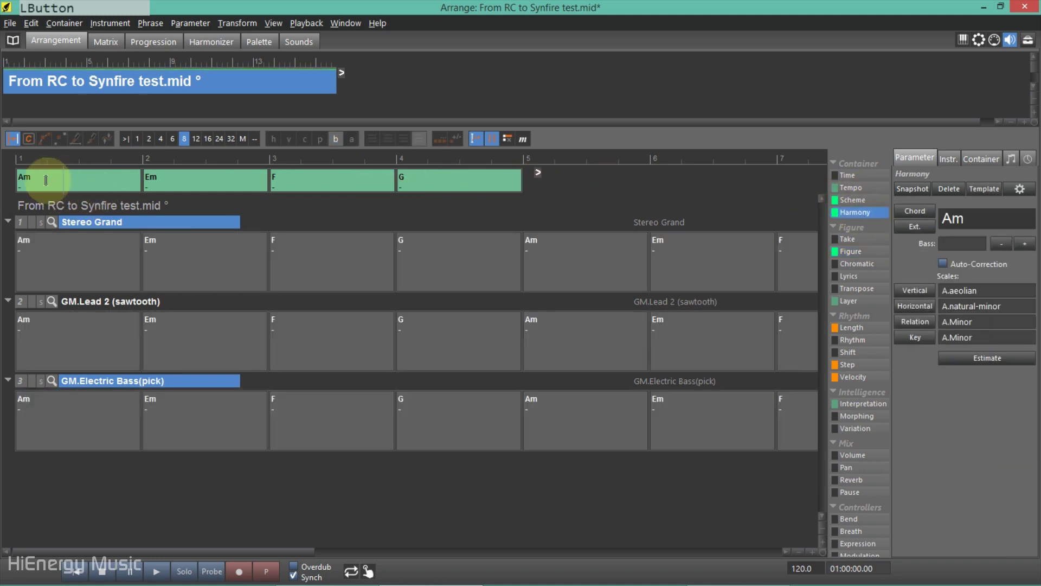
{"action": "left_click", "coordinate": [28, 137]}
{"action": "left_click", "coordinate": [47, 180]}
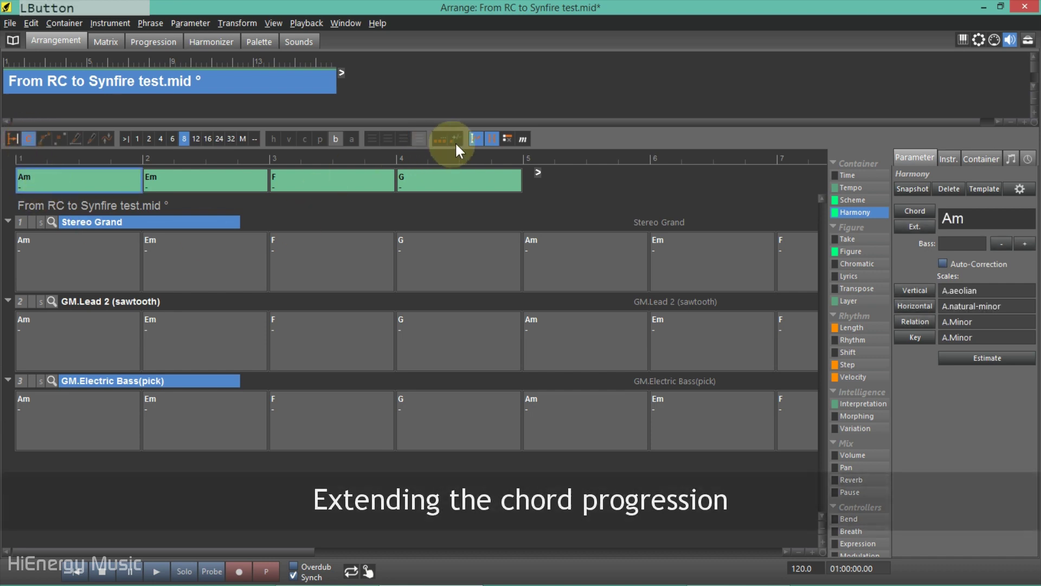
{"action": "left_click", "coordinate": [434, 185], "text": "shift"}
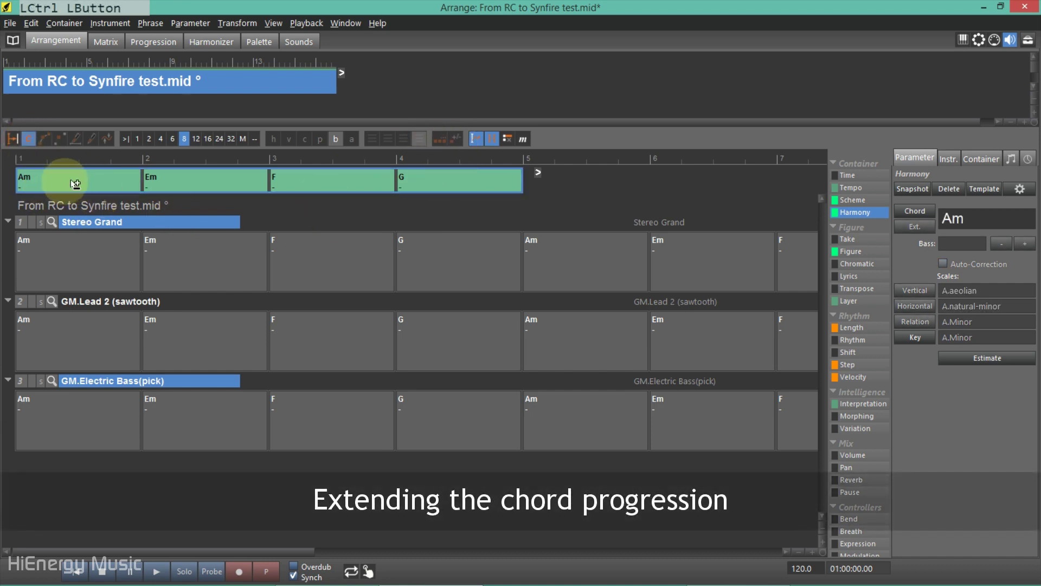
{"action": "left_click_drag", "start_coordinate": [70, 181], "coordinate": [571, 187]}
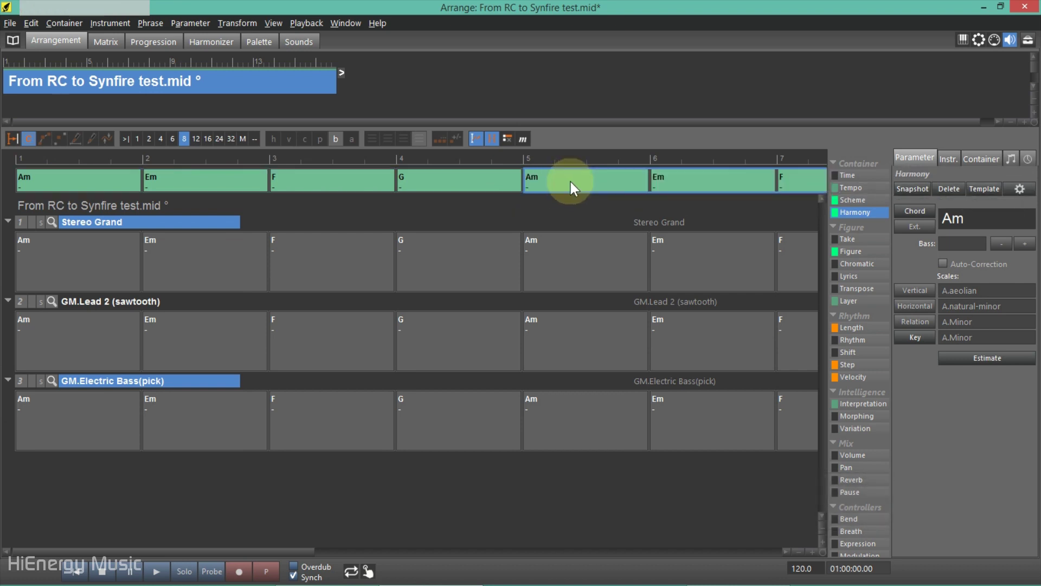
{"action": "left_click", "coordinate": [797, 549]}
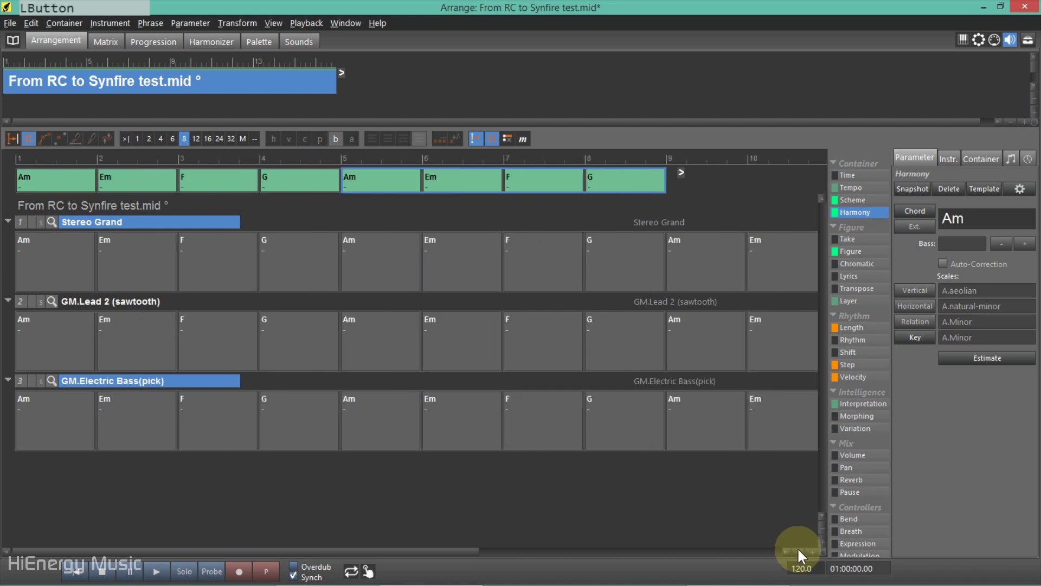
Step: Change the Harmony chord in bar 1 to Am7 and the chord in bar 3 to Fmaj7
{"action": "left_click", "coordinate": [58, 178]}
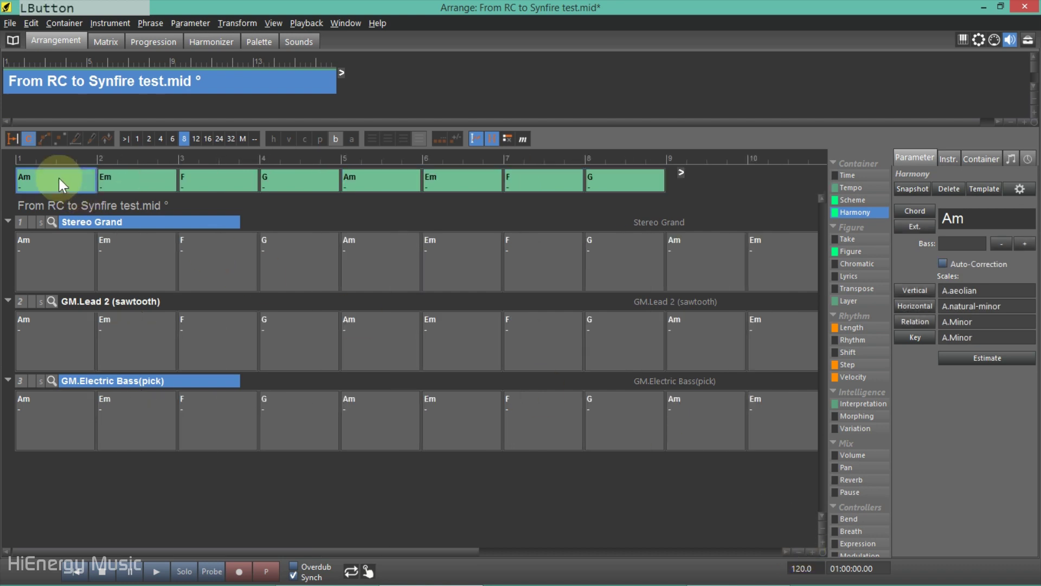
{"action": "left_click", "coordinate": [995, 225]}
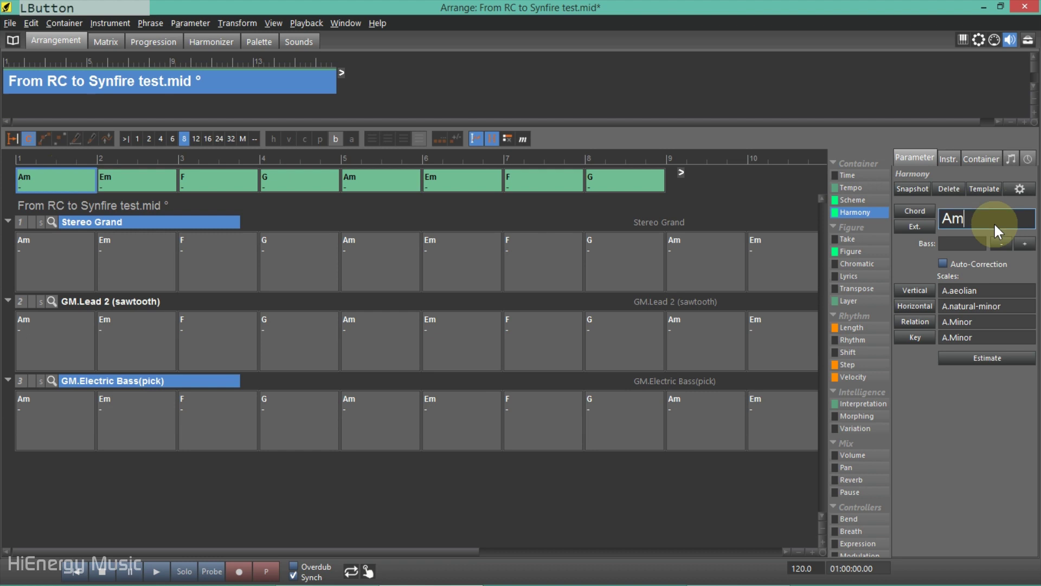
{"action": "type", "text": "7"}
{"action": "key", "text": "Return"}
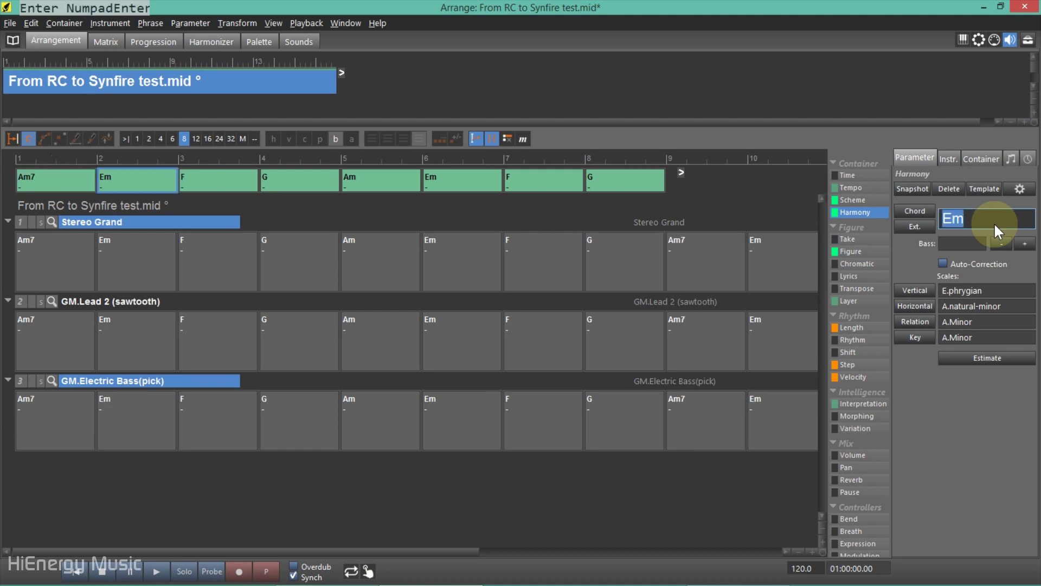
{"action": "left_click", "coordinate": [209, 180]}
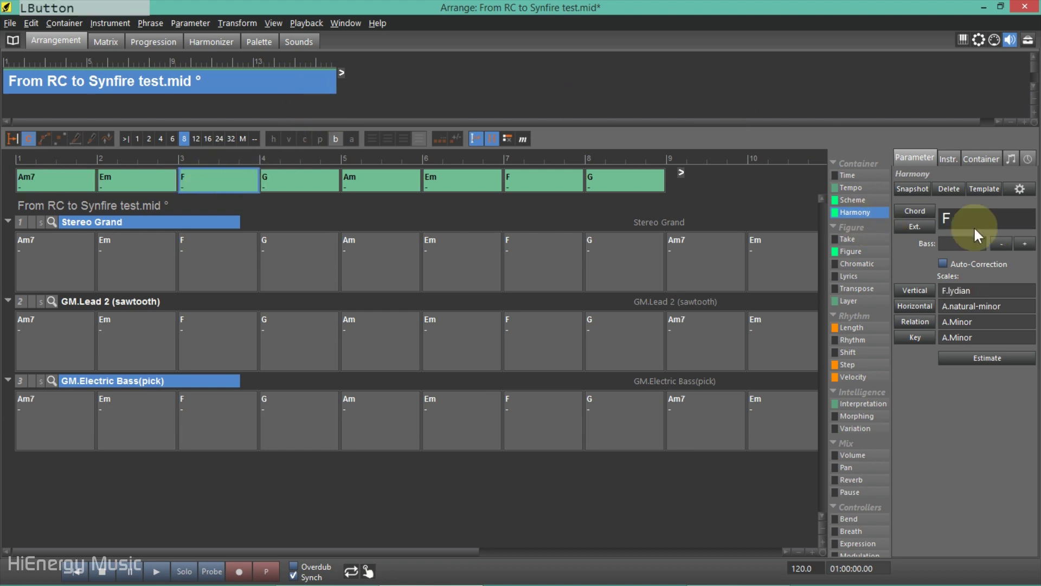
{"action": "left_click", "coordinate": [975, 217]}
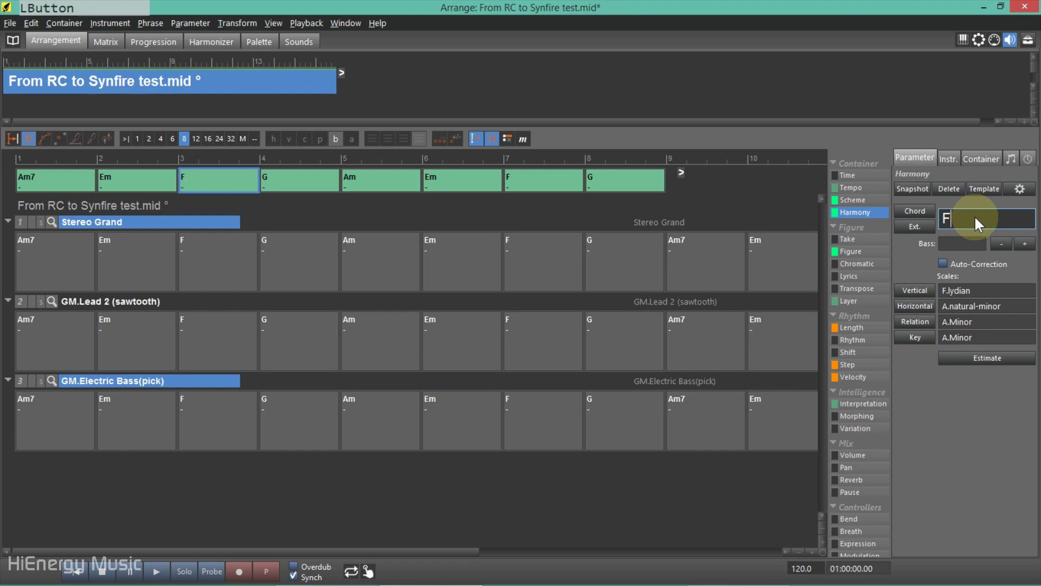
{"action": "type", "text": "maj7"}
{"action": "key", "text": "Return"}
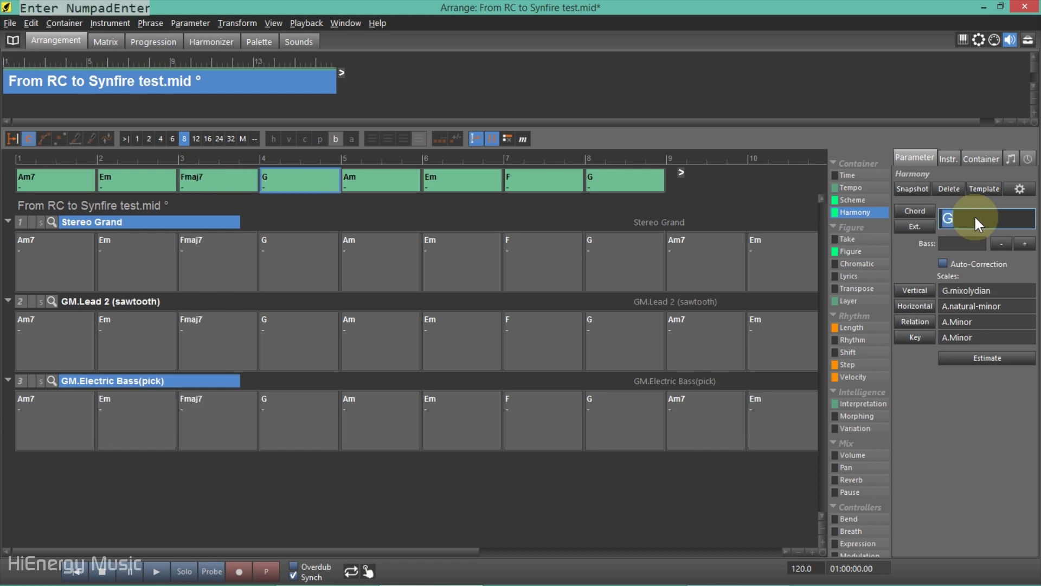
Step: Change the Harmony chord in bar 5 to Am9
{"action": "left_click", "coordinate": [395, 183]}
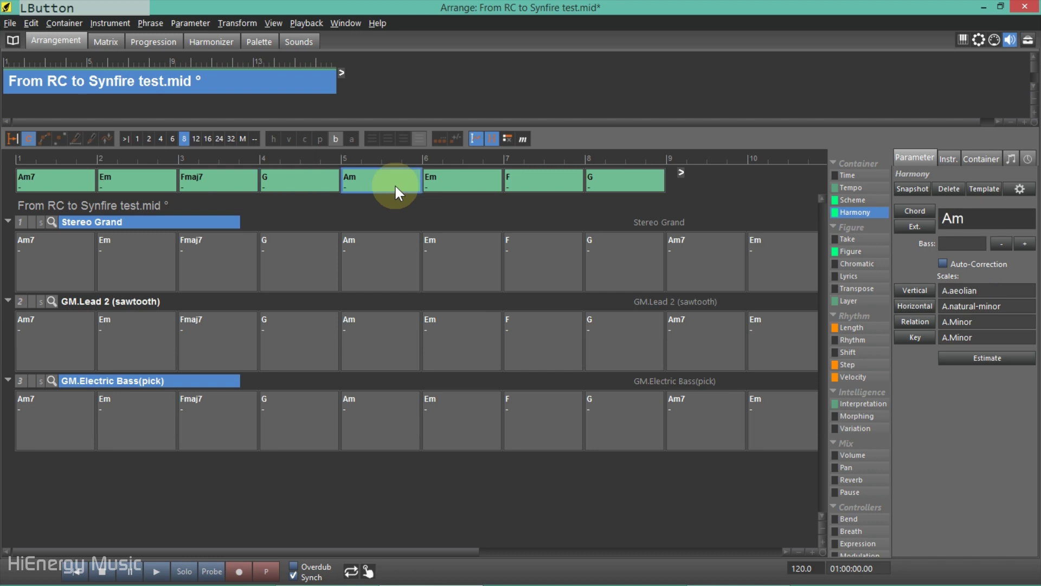
{"action": "left_click", "coordinate": [992, 216]}
{"action": "type", "text": "9"}
{"action": "key", "text": "Return"}
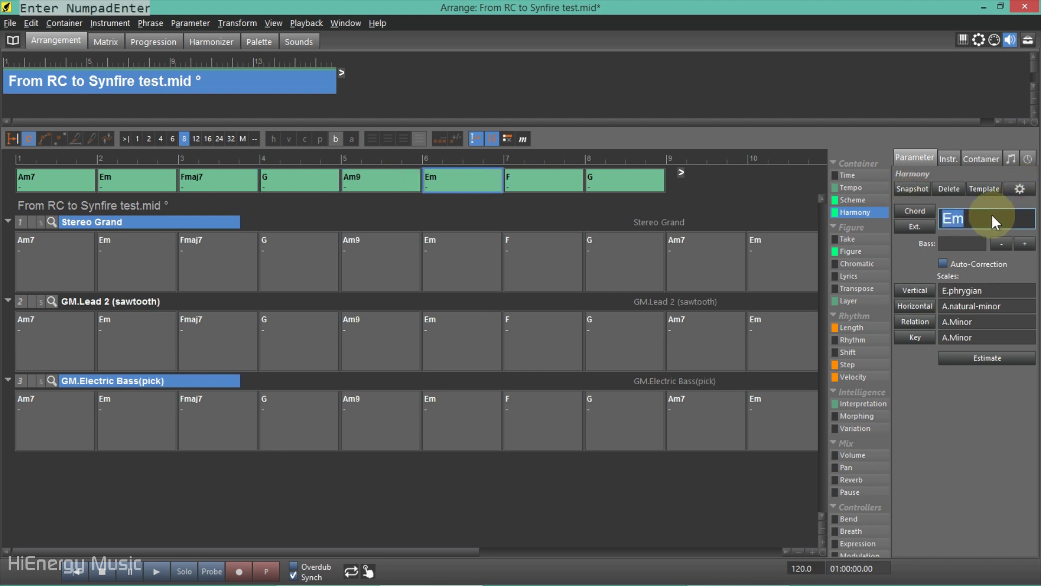
Step: Change the Harmony chord in bar 7 to F7sus4
{"action": "left_click", "coordinate": [514, 179]}
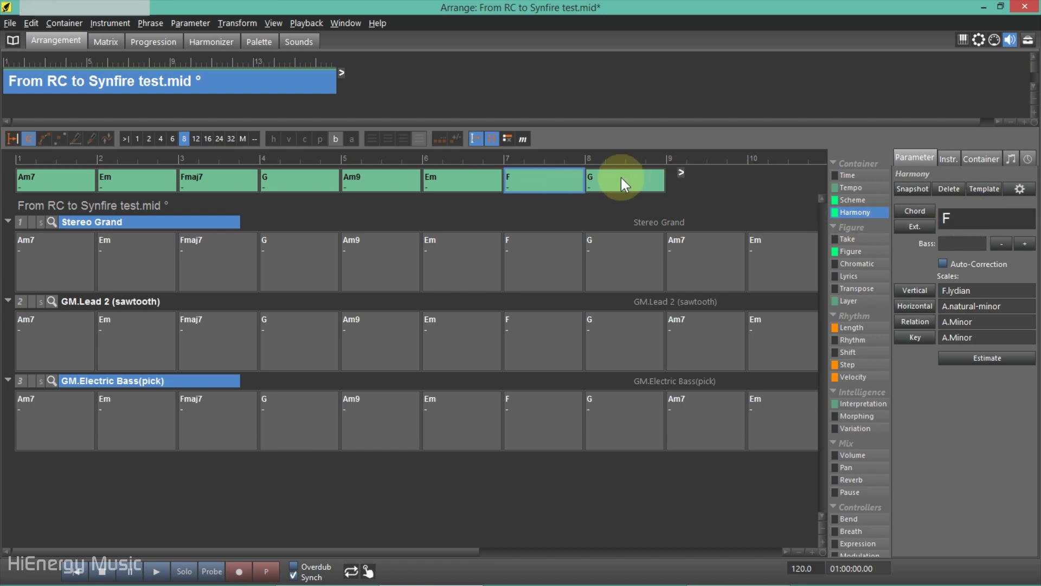
{"action": "left_click", "coordinate": [970, 216]}
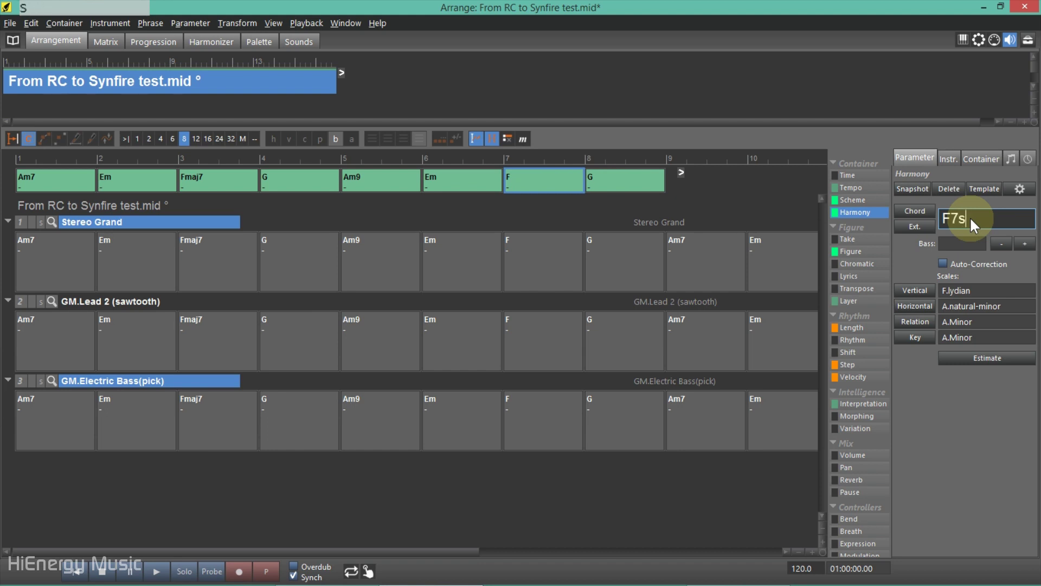
{"action": "key", "text": "Return"}
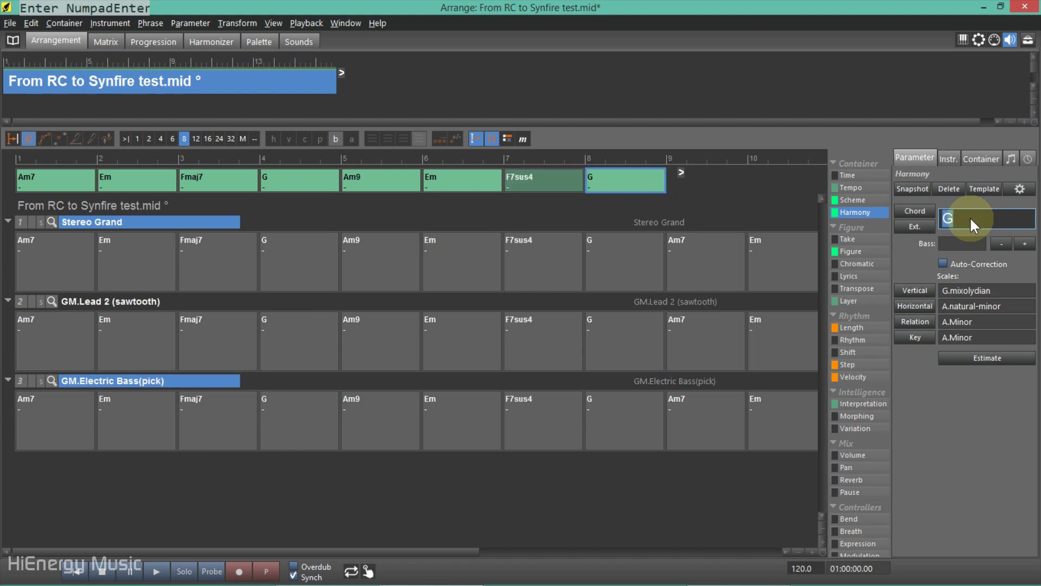
Step: Change the Harmony chord in bar 8 to G6
{"action": "left_click", "coordinate": [623, 183]}
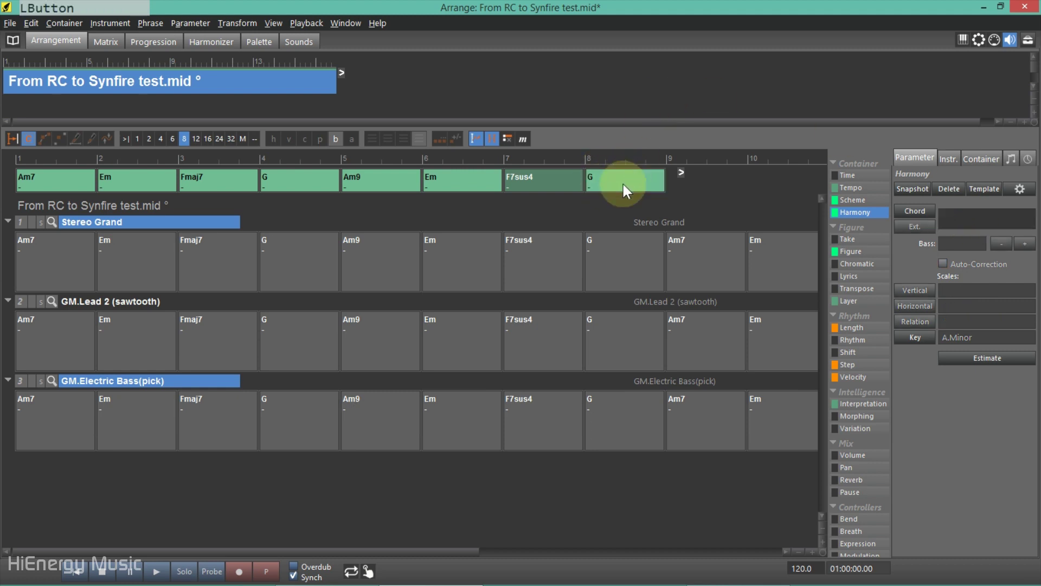
{"action": "left_click", "coordinate": [638, 187]}
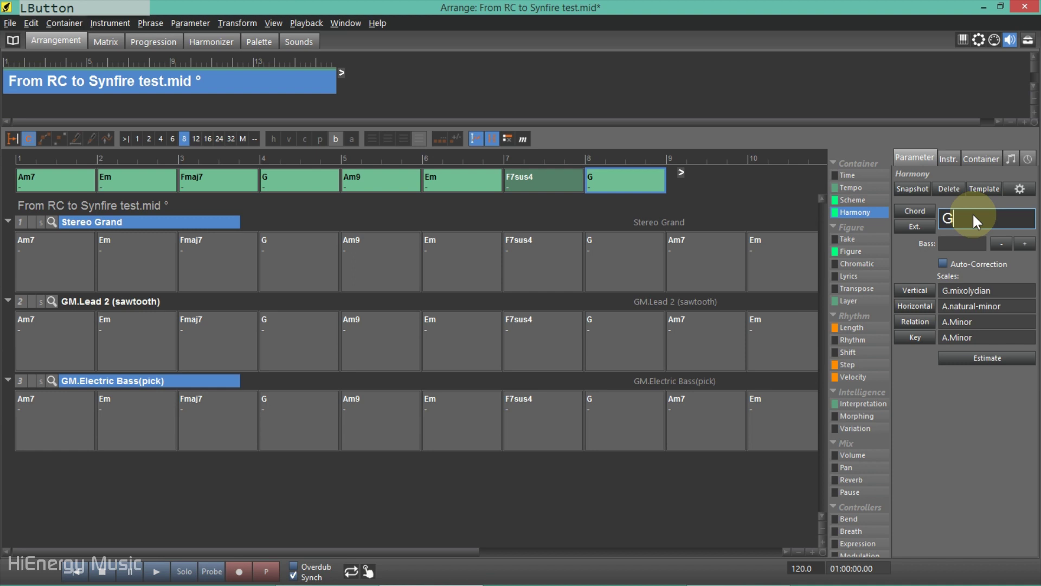
{"action": "type", "text": "6"}
{"action": "key", "text": "Return"}
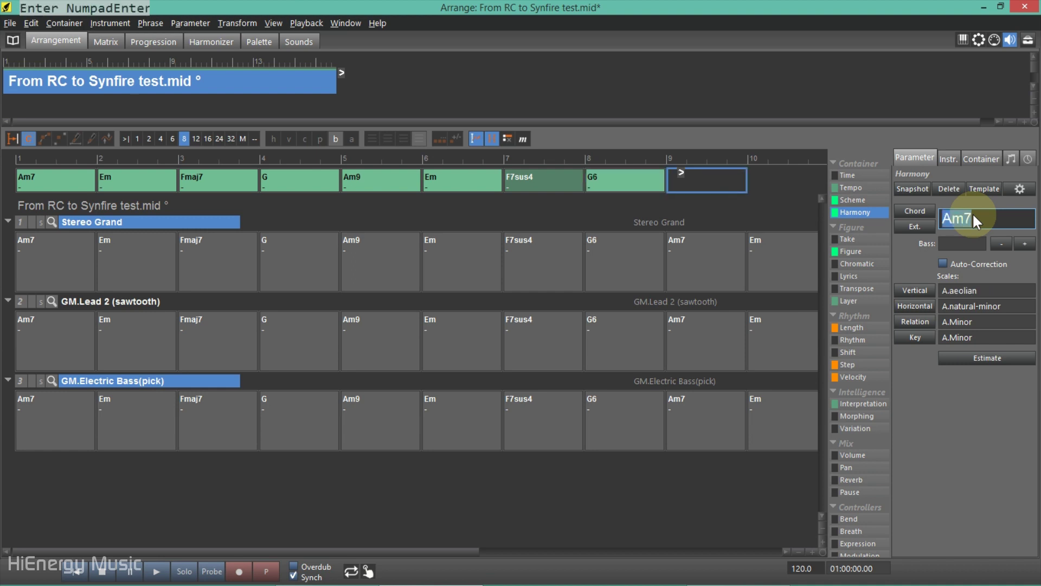
Step: Play the progression from bar 1 to hear the edited chords, and stop the playback
{"action": "left_click", "coordinate": [56, 180]}
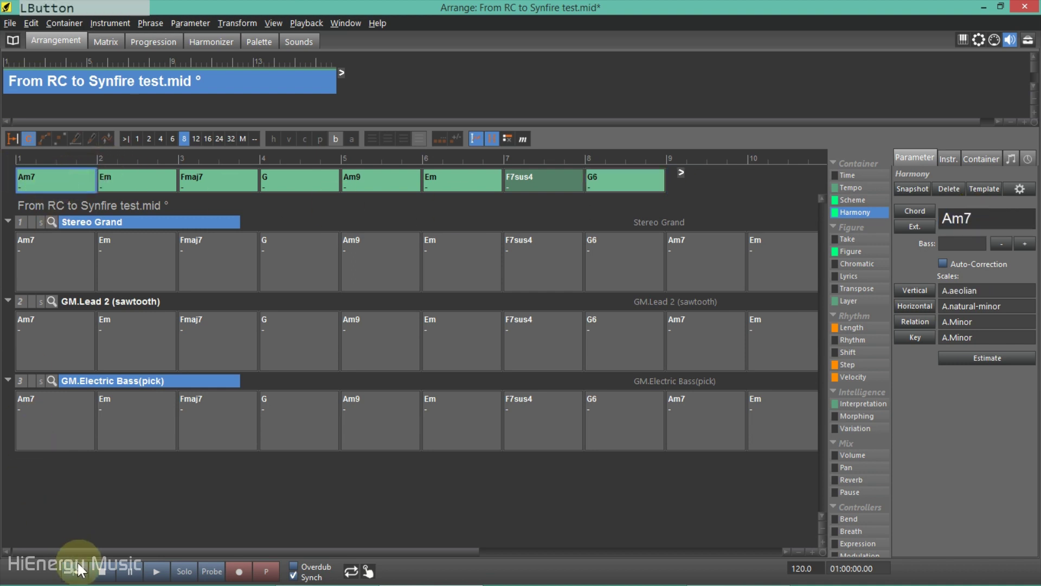
{"action": "left_click", "coordinate": [159, 572]}
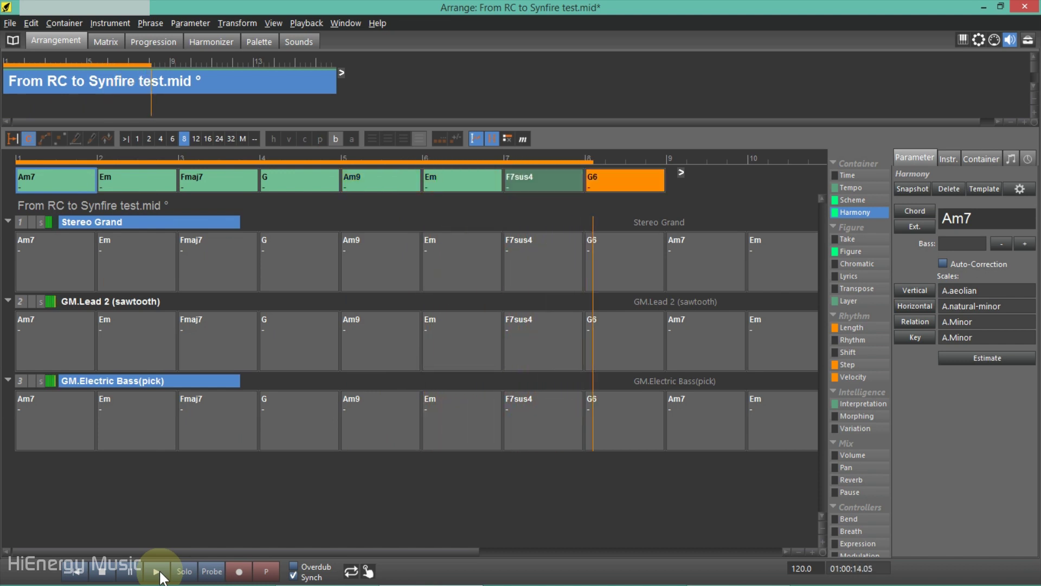
{"action": "left_click", "coordinate": [114, 568]}
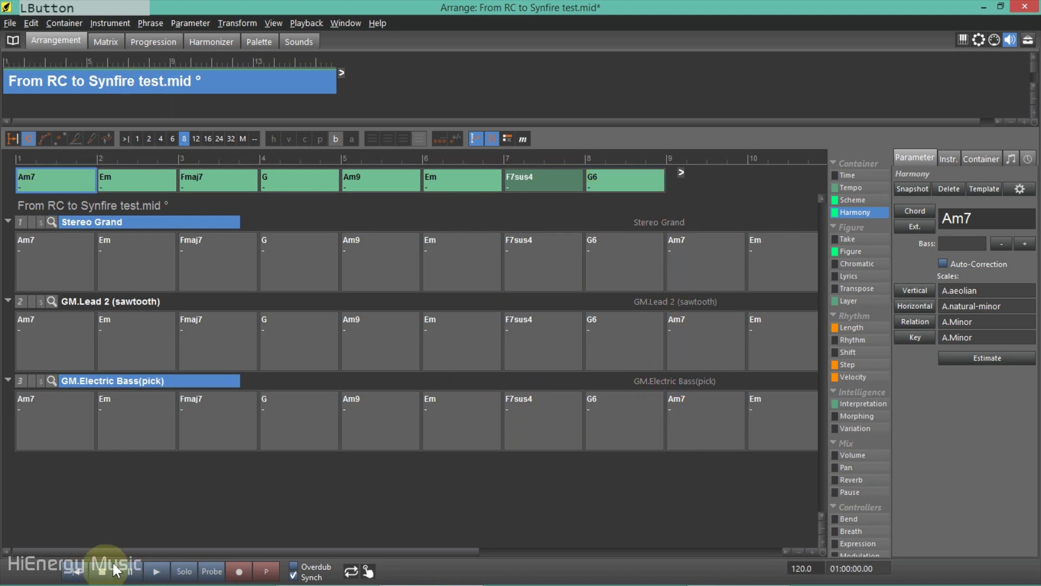
Step: Redefine the bar 7 chord by its notes as F-g-c
{"action": "left_click", "coordinate": [526, 172]}
{"action": "left_click", "coordinate": [958, 220]}
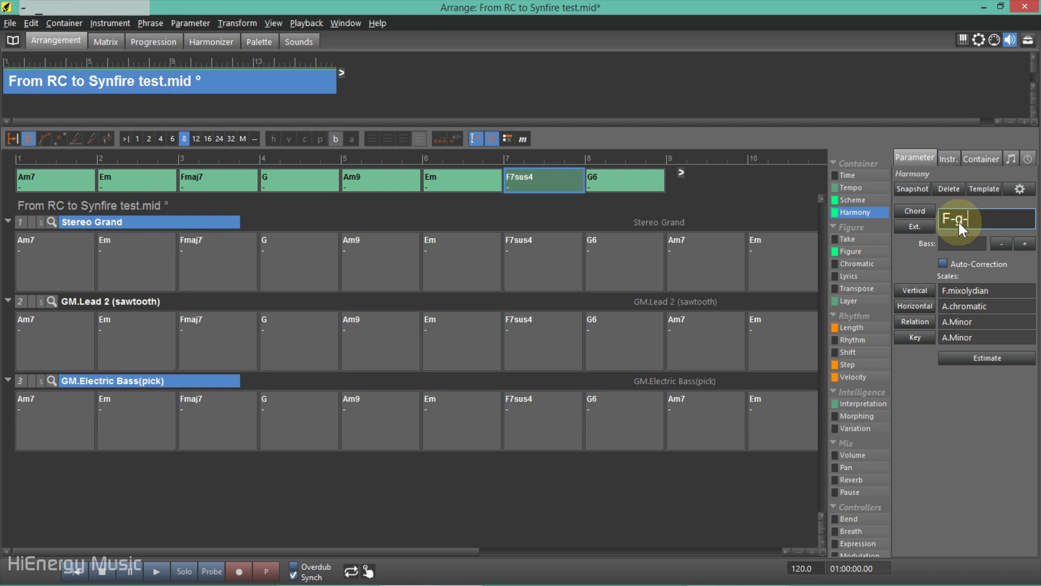
{"action": "type", "text": "c"}
{"action": "key", "text": "Return"}
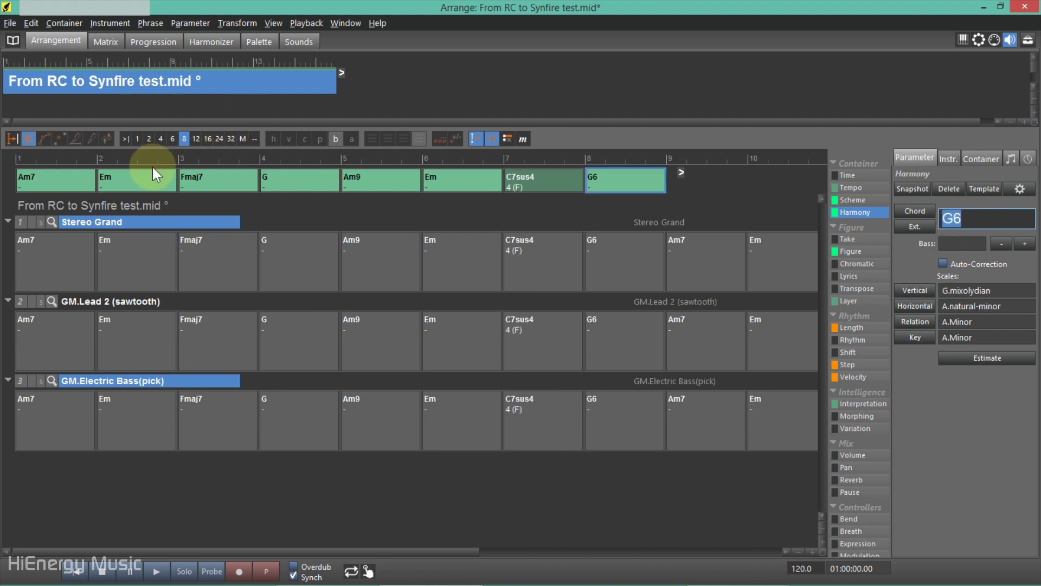
Step: Estimate the scales of all chords in bars 1 to 8 with C.Major, and re-estimate them with A.Minor
{"action": "left_click", "coordinate": [55, 179]}
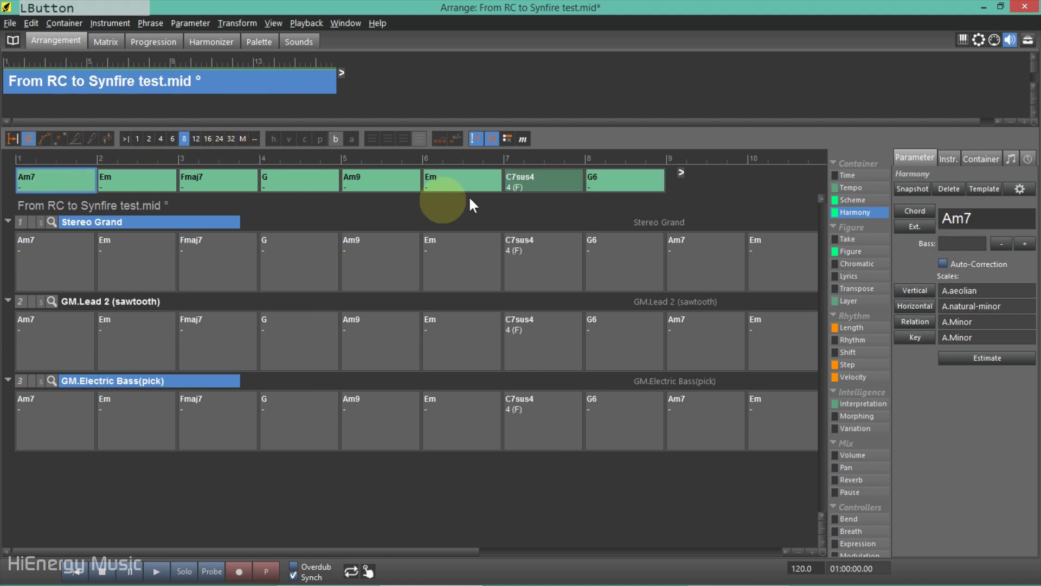
{"action": "left_click", "coordinate": [650, 180], "text": "shift"}
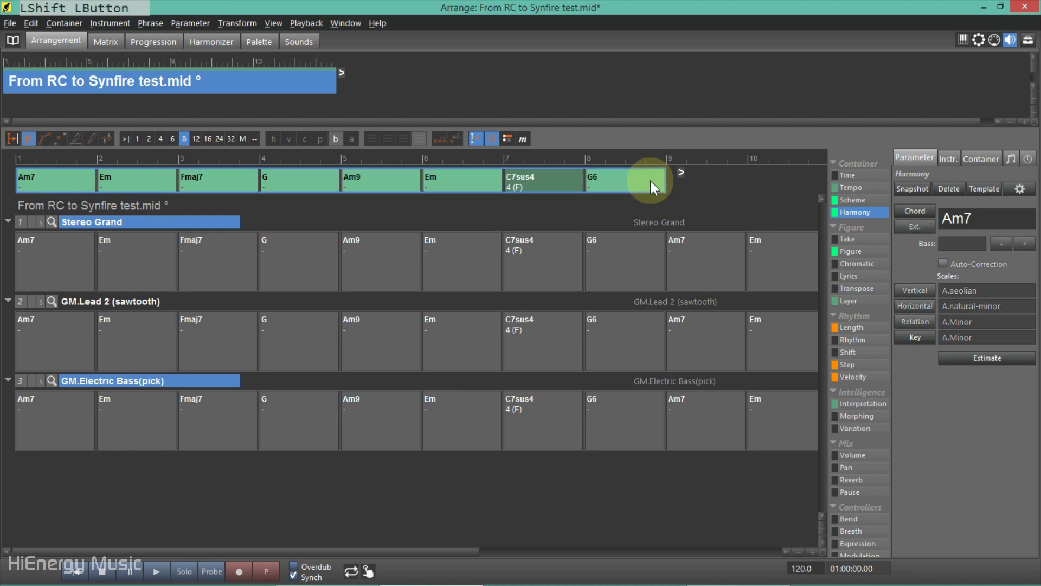
{"action": "left_click", "coordinate": [980, 359]}
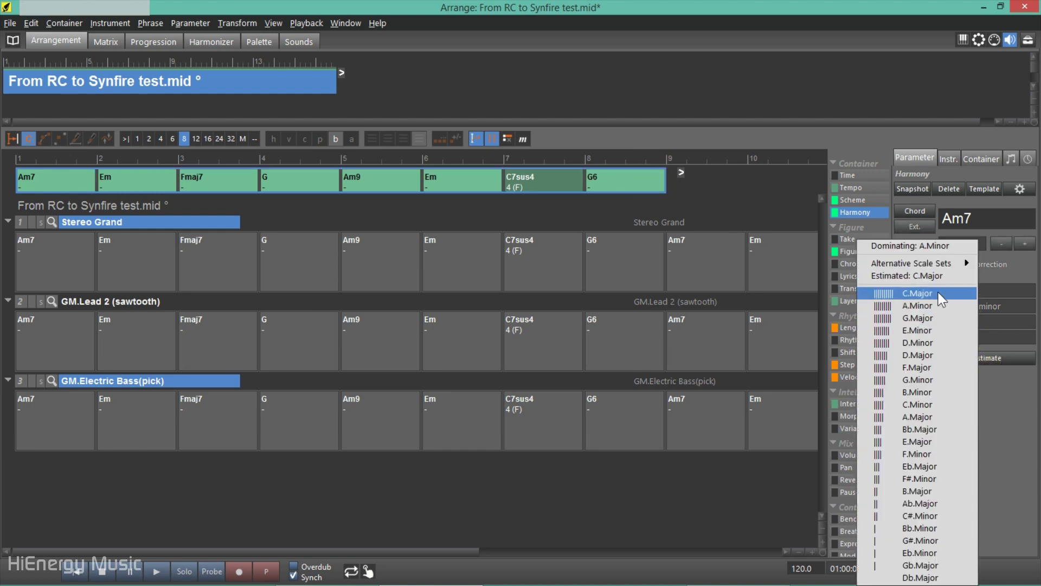
{"action": "left_click", "coordinate": [917, 293]}
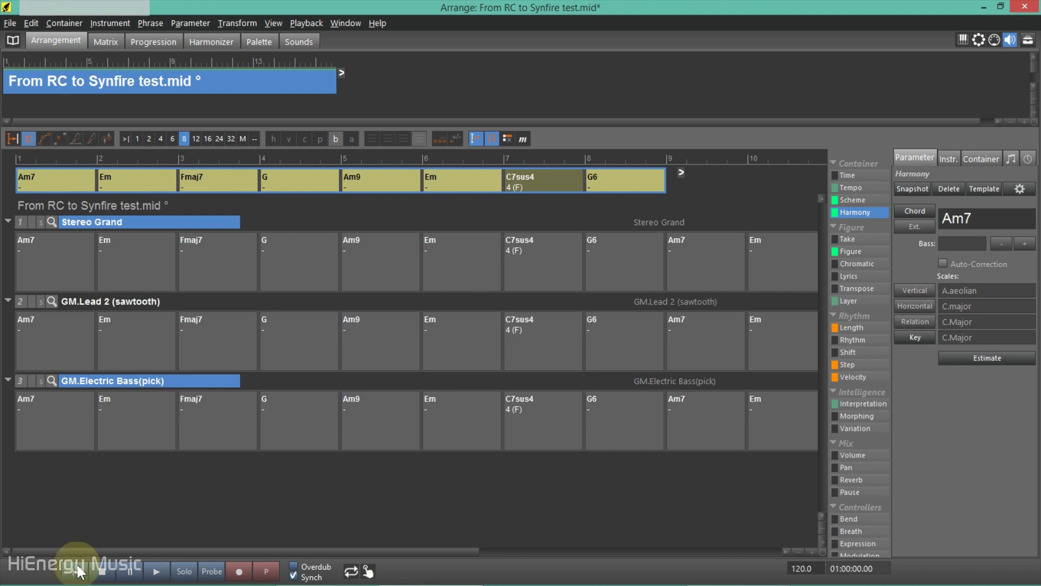
{"action": "left_click", "coordinate": [1002, 358]}
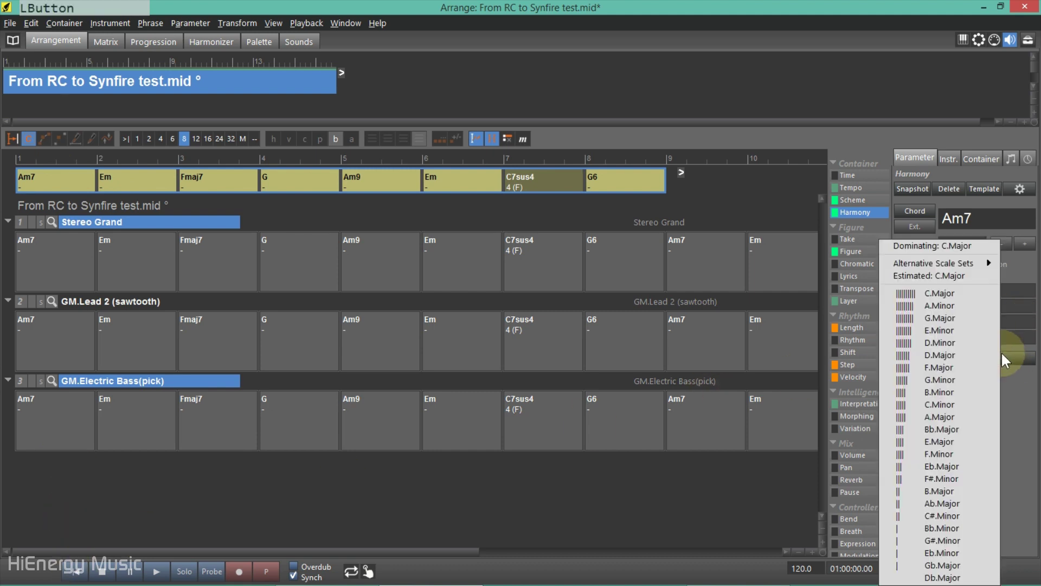
{"action": "left_click", "coordinate": [974, 307]}
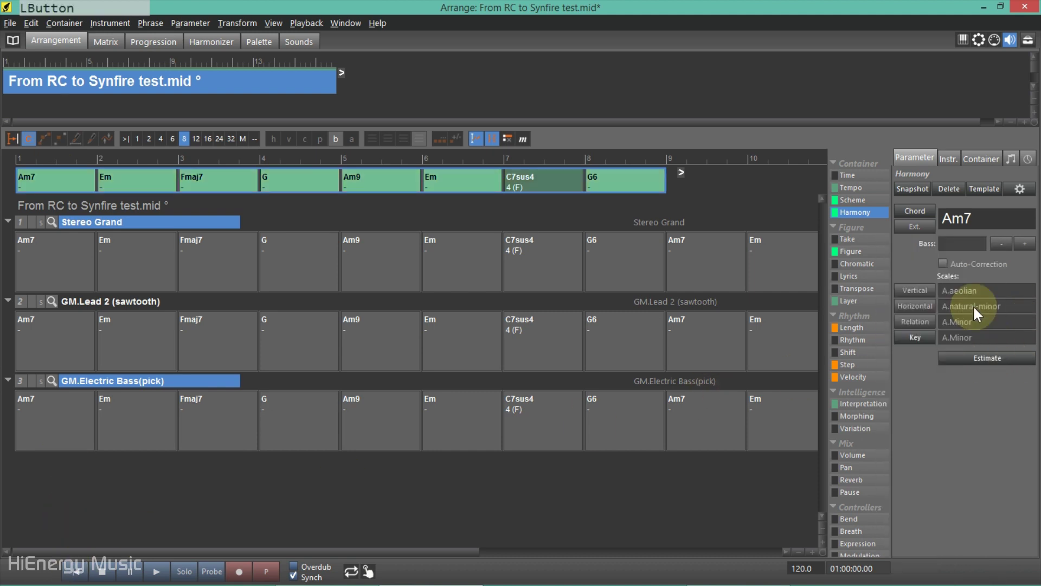
Step: Change the Harmony chord in bar 7 to G7sus4
{"action": "left_click", "coordinate": [546, 181]}
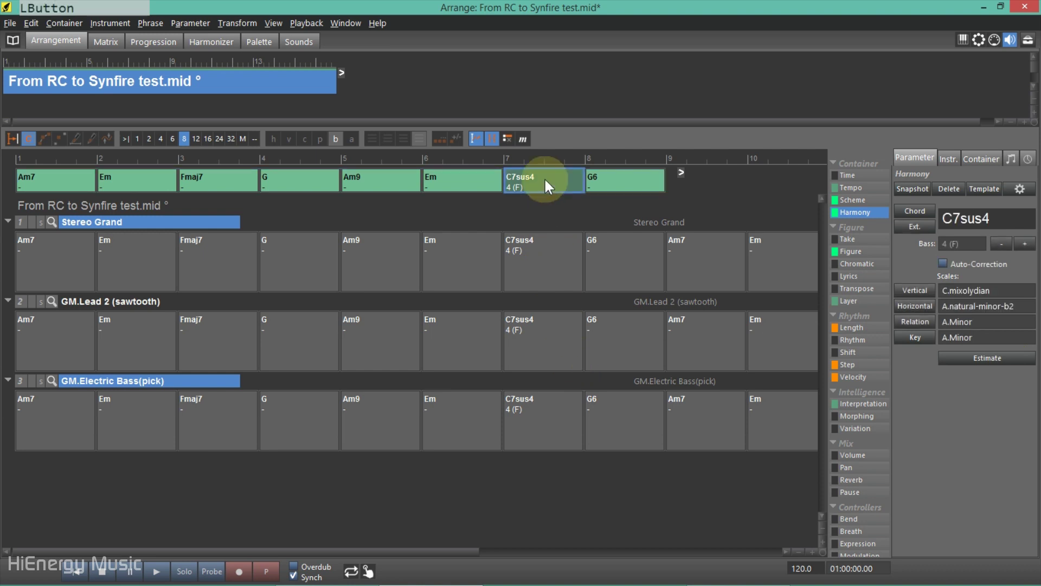
{"action": "left_click", "coordinate": [950, 220]}
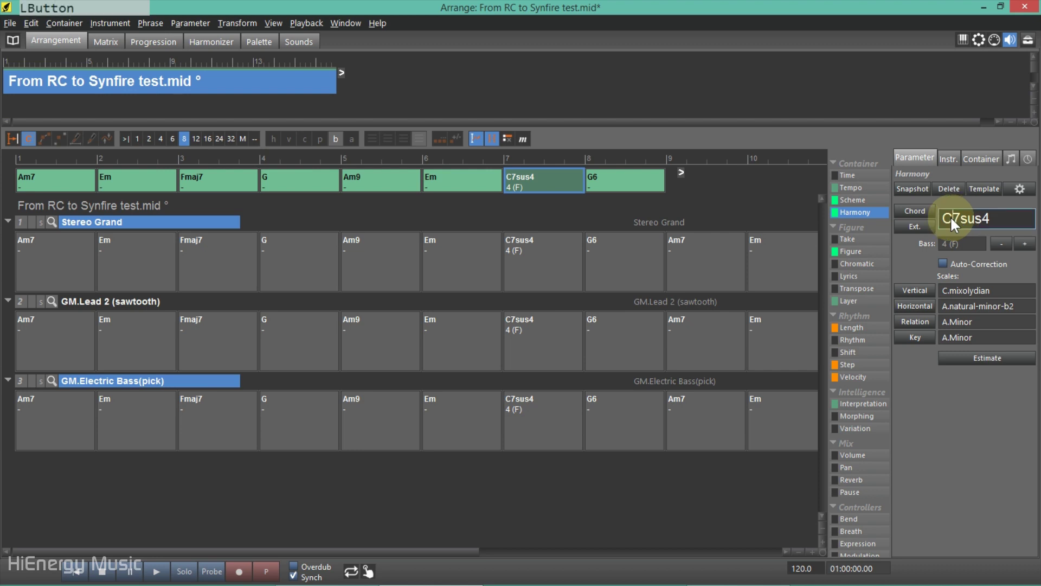
{"action": "key", "text": "BackSpace"}
{"action": "type", "text": "G"}
{"action": "key", "text": "Return"}
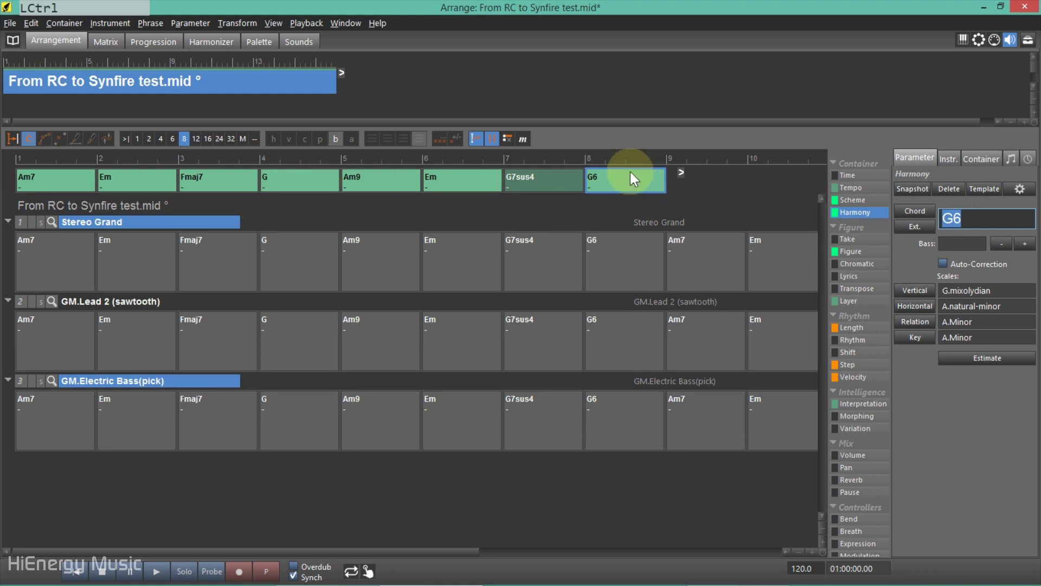
Step: Estimate the scales of all the container's chords with A.Minor
{"action": "left_click", "coordinate": [566, 180]}
{"action": "key", "text": "ctrl+a"}
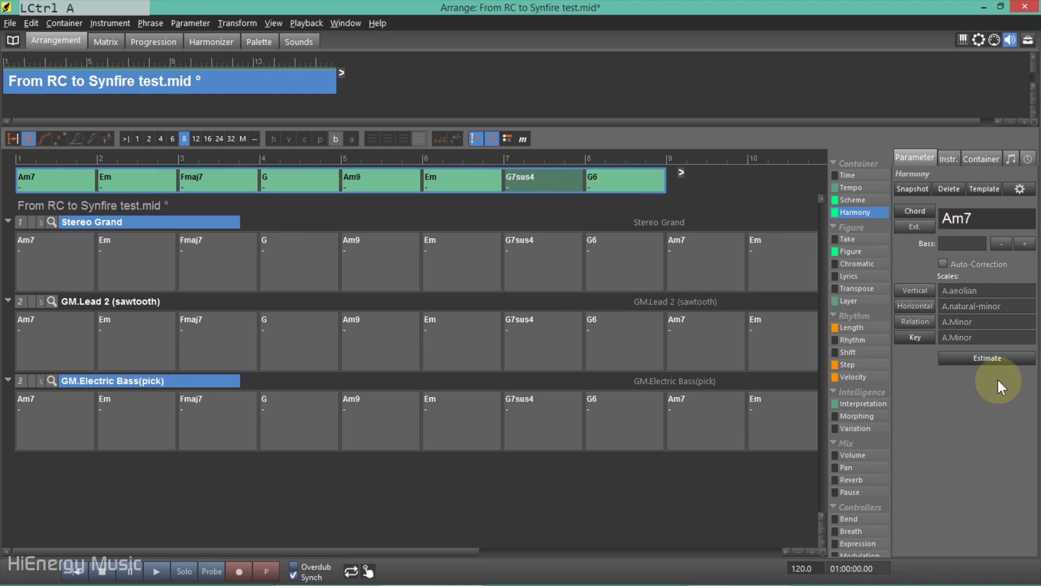
{"action": "left_click", "coordinate": [1000, 358]}
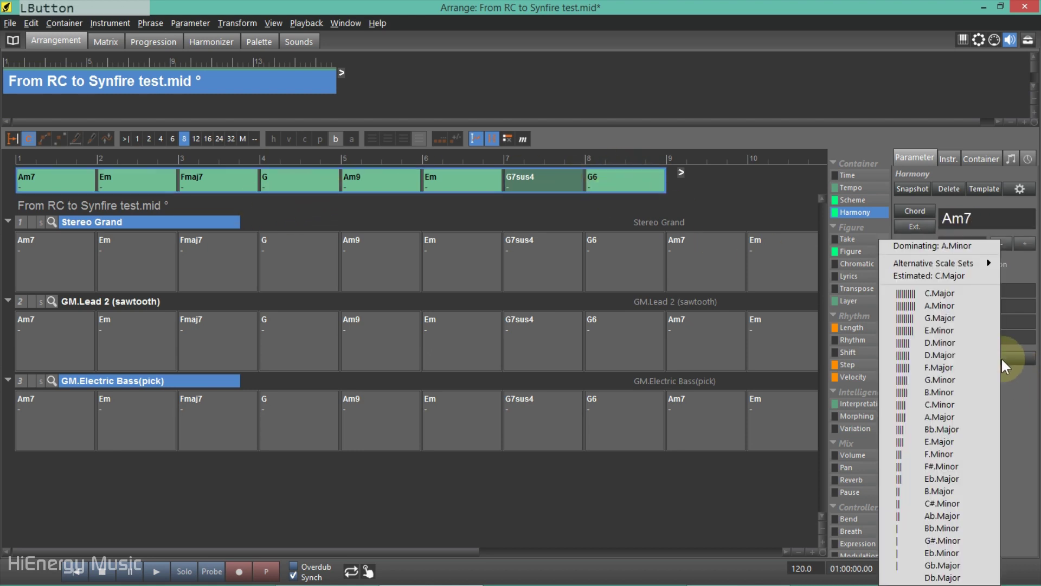
{"action": "left_click", "coordinate": [967, 305]}
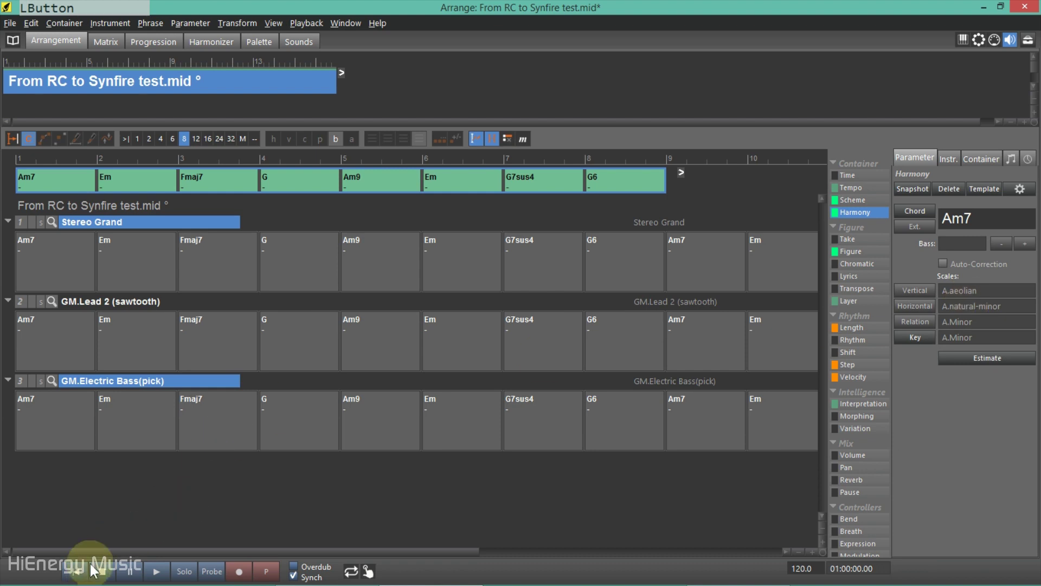
Step: Play the arrangement with the revised progression from the start, and stop the playback
{"action": "left_click", "coordinate": [153, 572]}
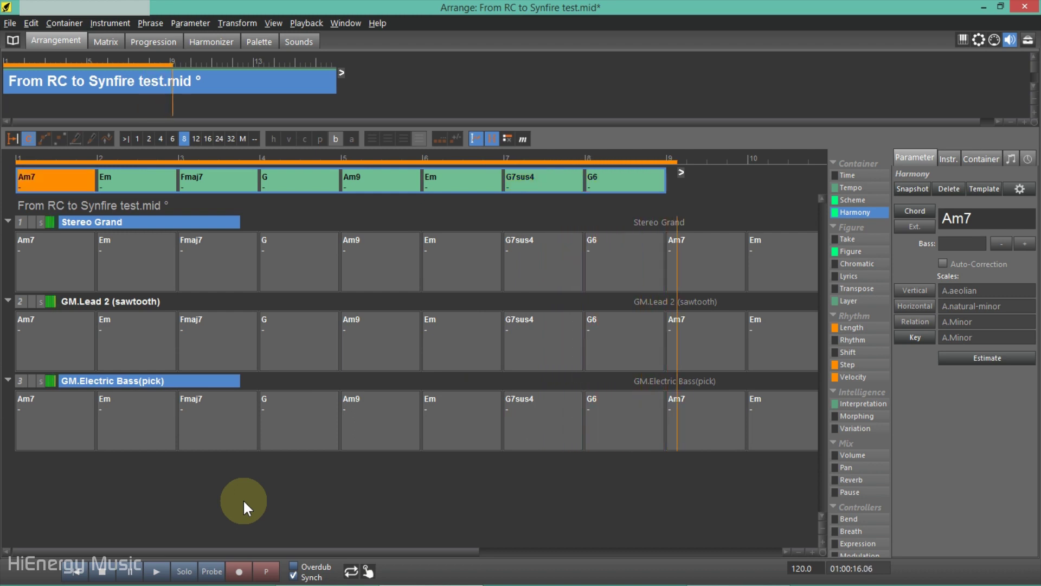
{"action": "left_click", "coordinate": [103, 576]}
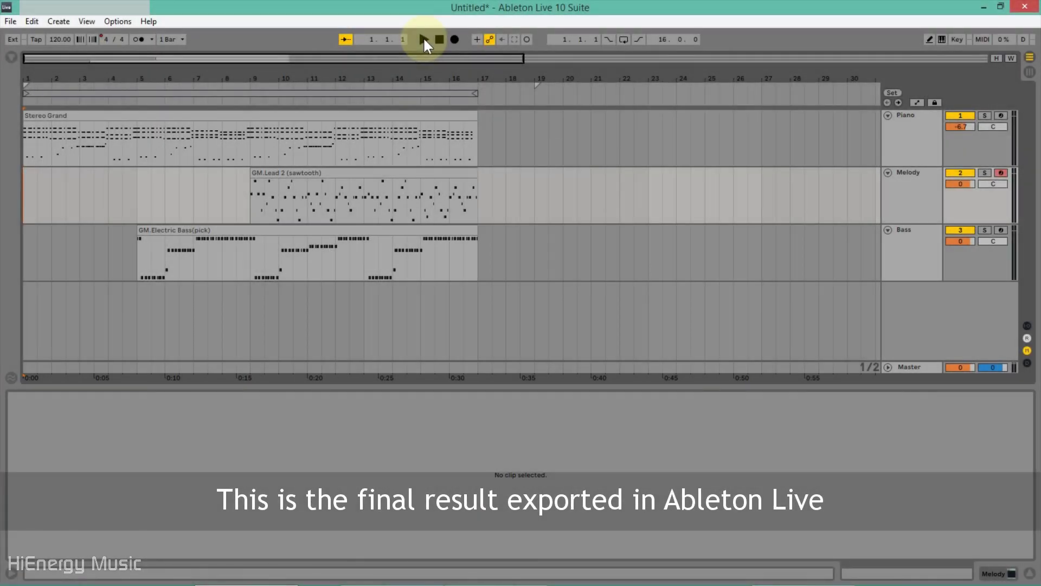
Step: Play the exported arrangement in Ableton Live and inspect the notes of the Stereo Grand, GM.Electric Bass(pick) and GM.Lead 2 (sawtooth) clips
{"action": "left_click", "coordinate": [424, 40]}
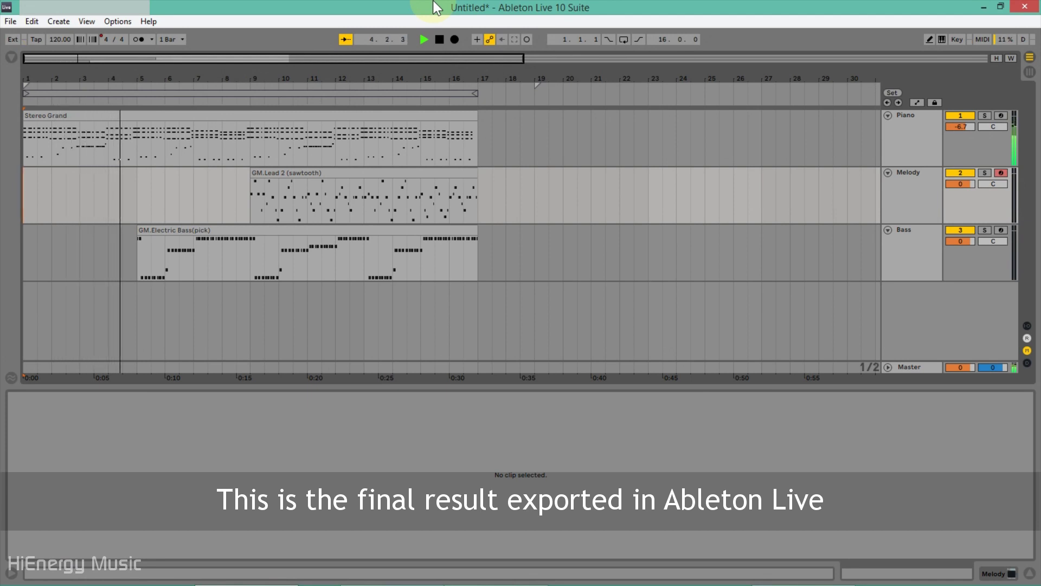
{"action": "left_click", "coordinate": [344, 116]}
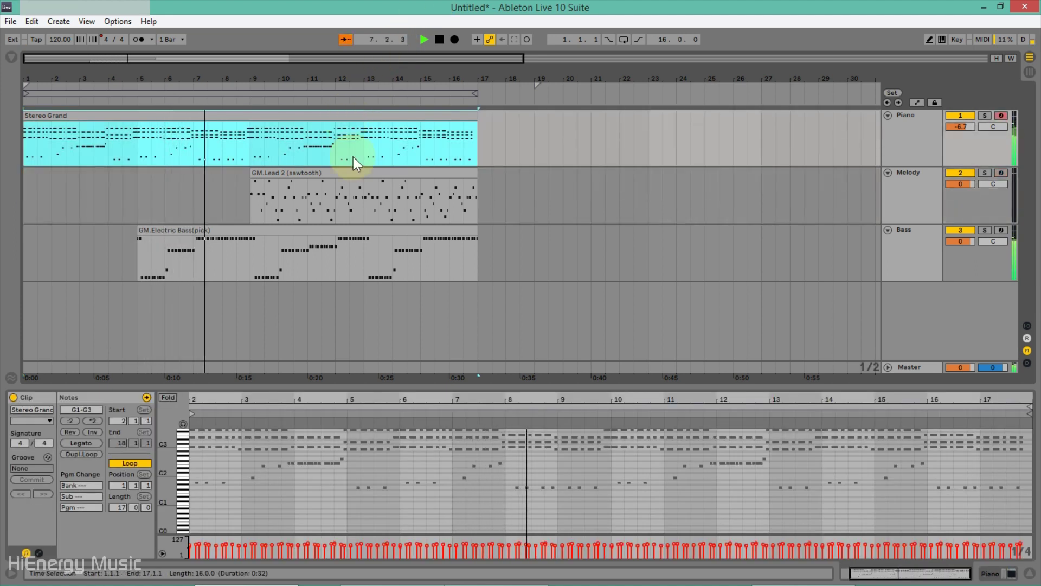
{"action": "left_click", "coordinate": [361, 230]}
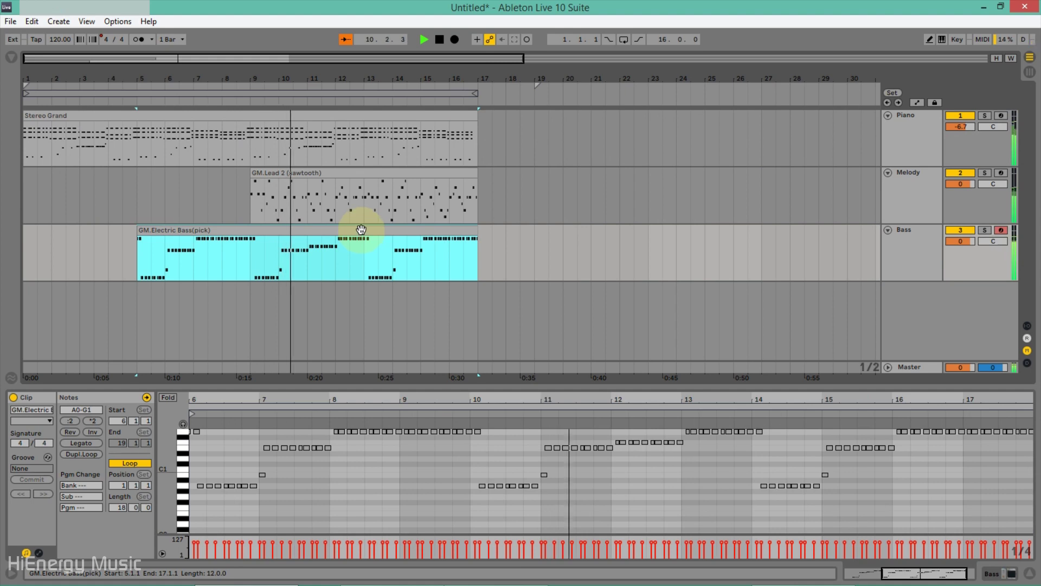
{"action": "left_click", "coordinate": [395, 172]}
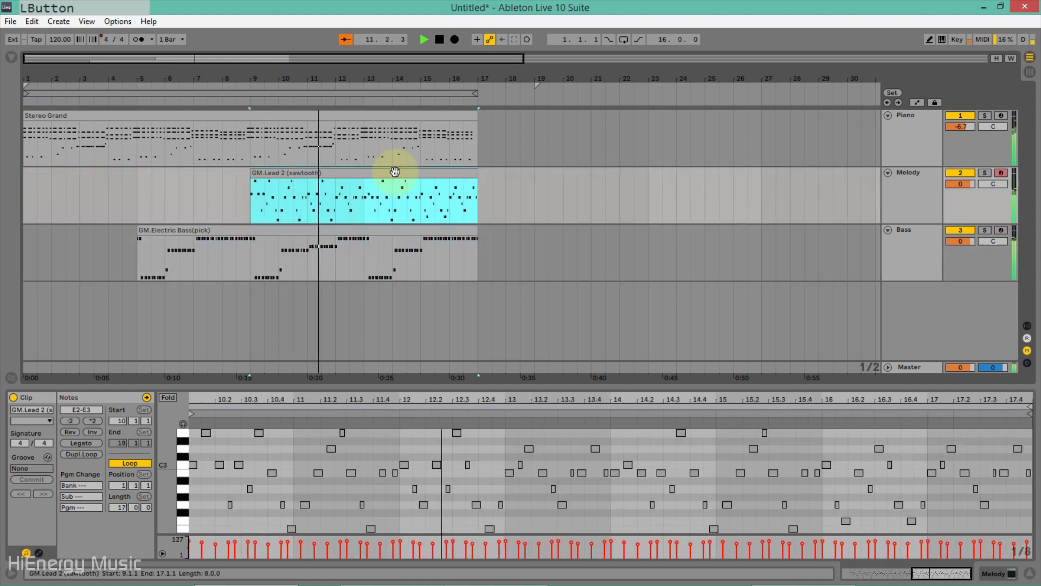